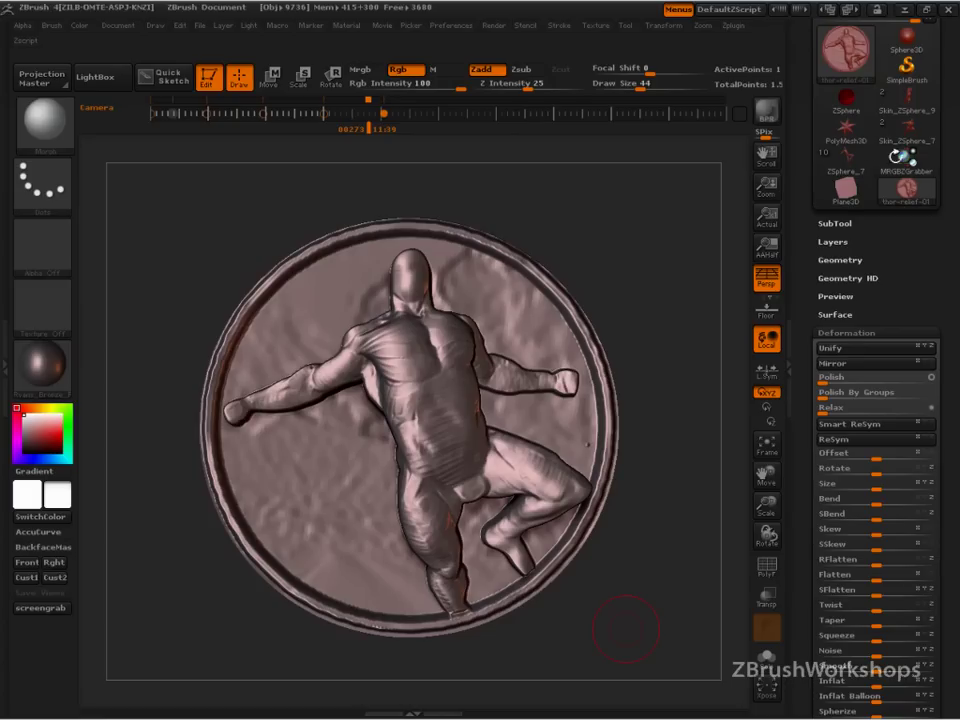
Compare the full 3D figure Skin_ZSphere_7 with the finished medallion thor-relief-01 on the canvas.
left_click(907, 128)
left_click_drag(658, 526, 683, 527)
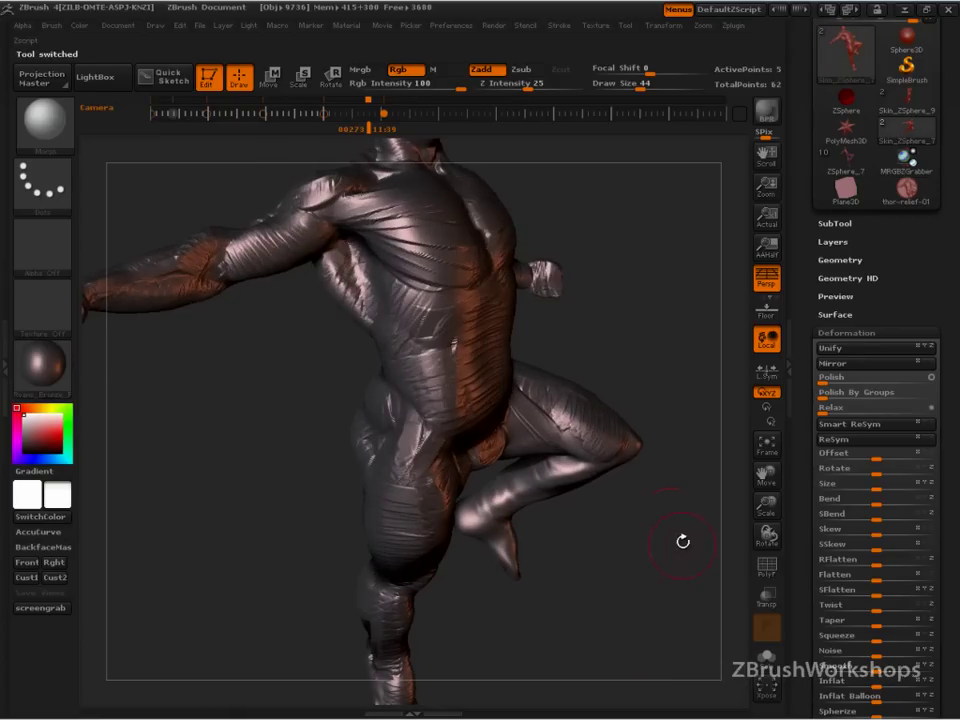
left_click_drag(668, 578, 658, 649, "alt")
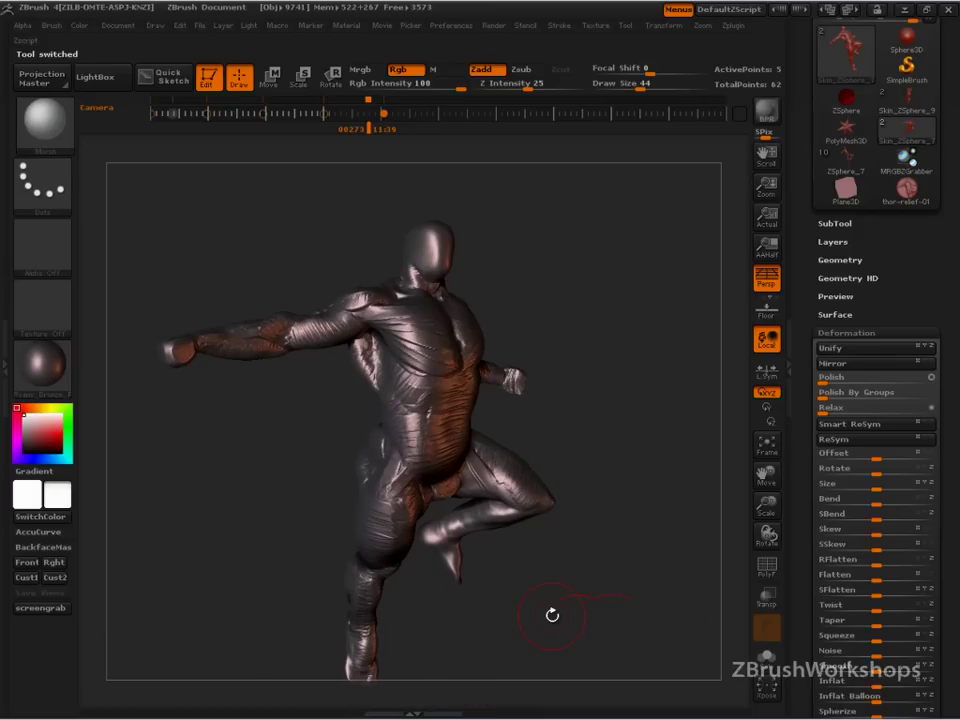
left_click(906, 195)
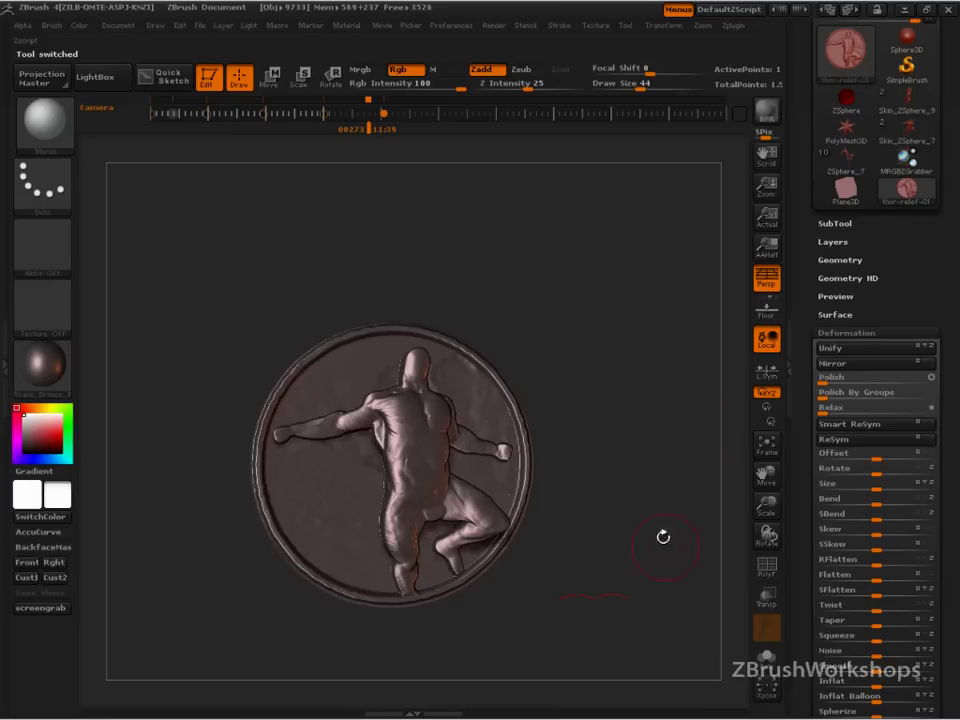
mouse_move(628, 579)
left_mouse_down()
mouse_move(671, 621)
mouse_move(653, 604)
mouse_move(681, 615)
mouse_move(682, 650)
mouse_move(660, 641)
left_mouse_up()
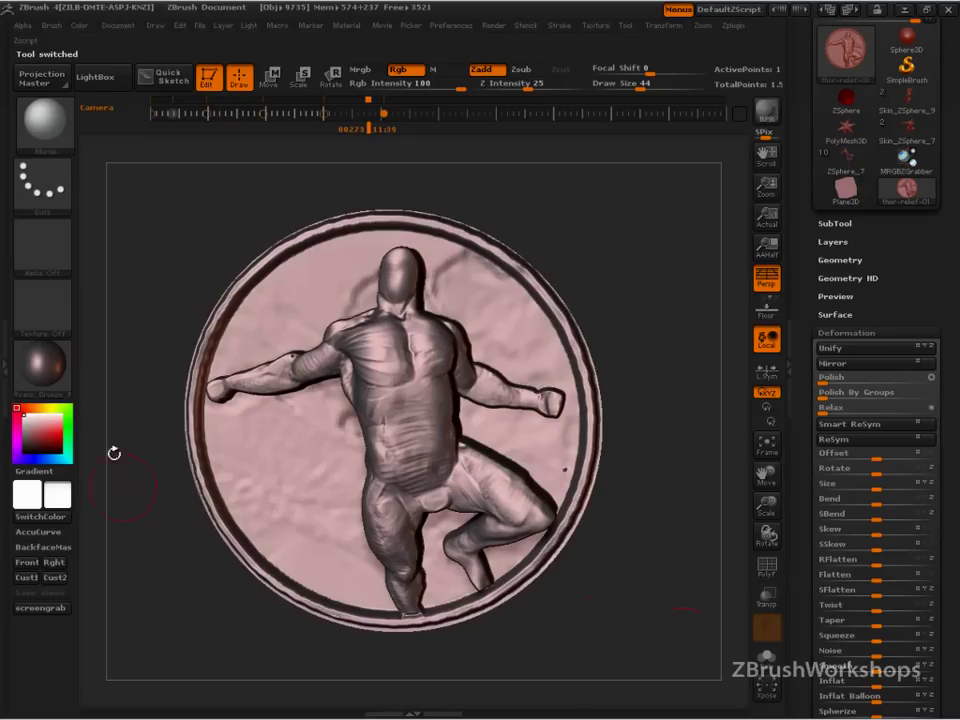
Apply the MatCap Gray material to the relief and inspect it from the front.
left_click(47, 374)
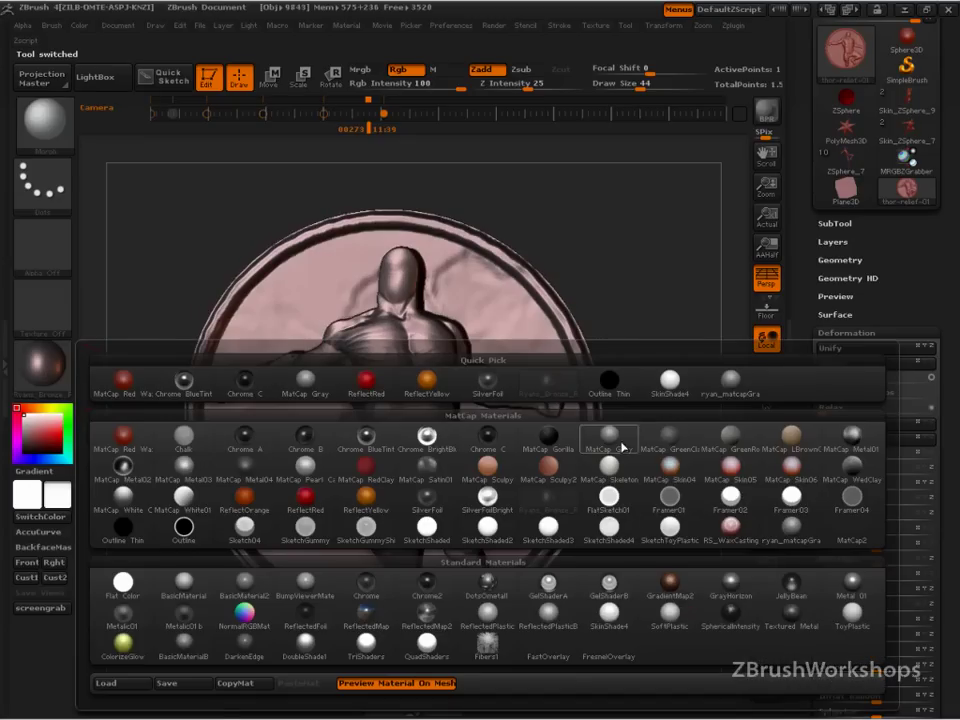
left_click(605, 420)
mouse_move(677, 604)
left_mouse_down()
mouse_move(688, 604)
mouse_move(656, 604)
mouse_move(693, 619)
left_mouse_up()
left_click_drag(684, 561, 585, 633)
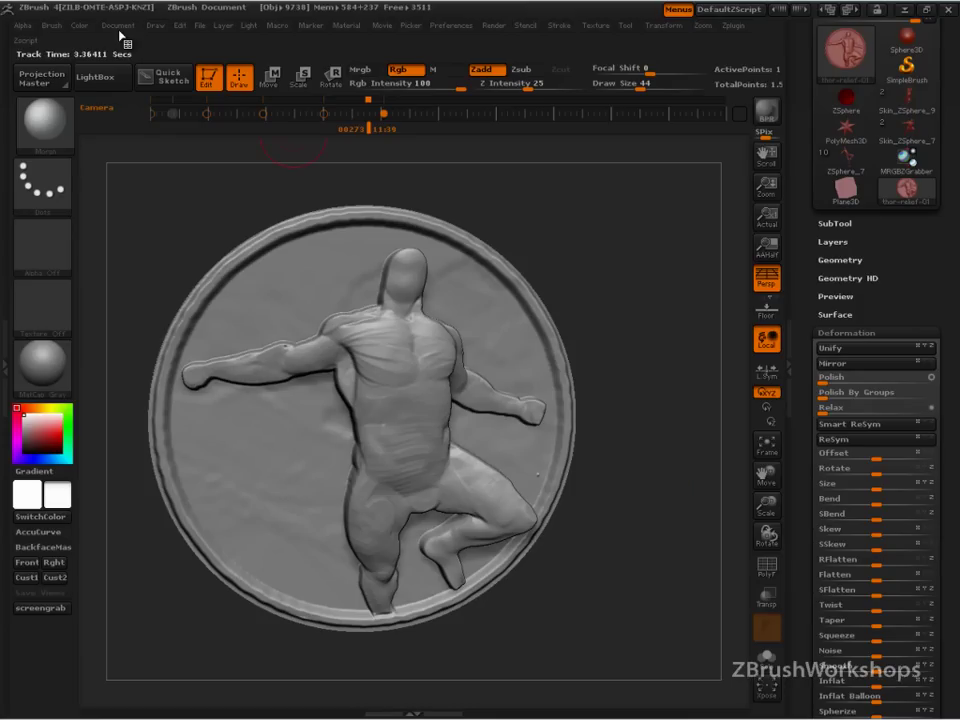
Turn off the document's proportion constraint and resize it to 2000 by 2000, accepting the resize.
left_click(106, 25)
left_click(112, 27)
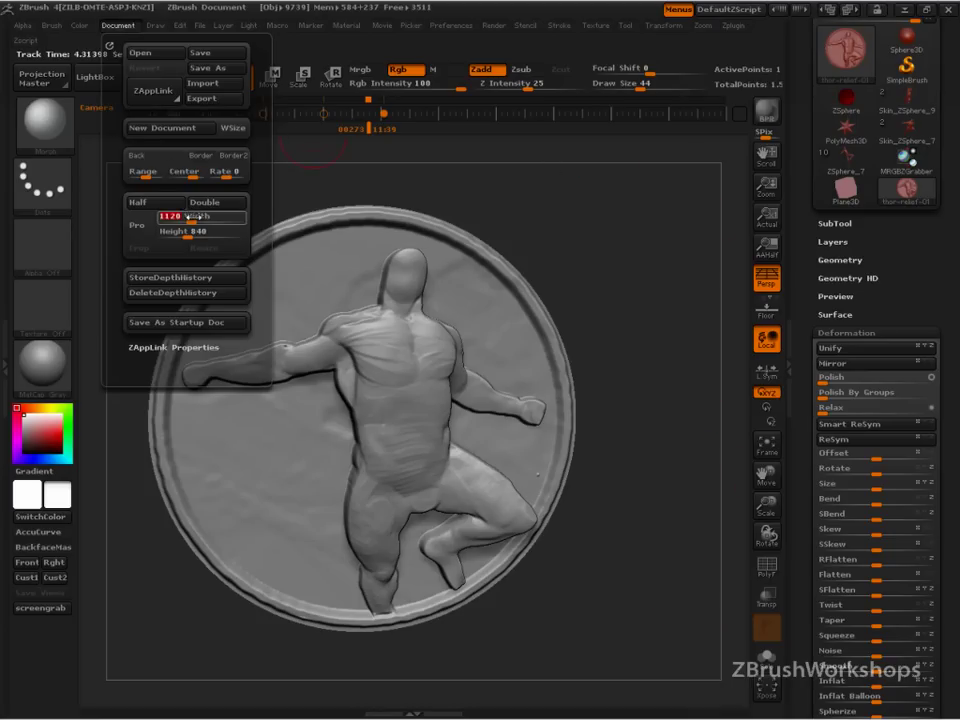
left_click(193, 231)
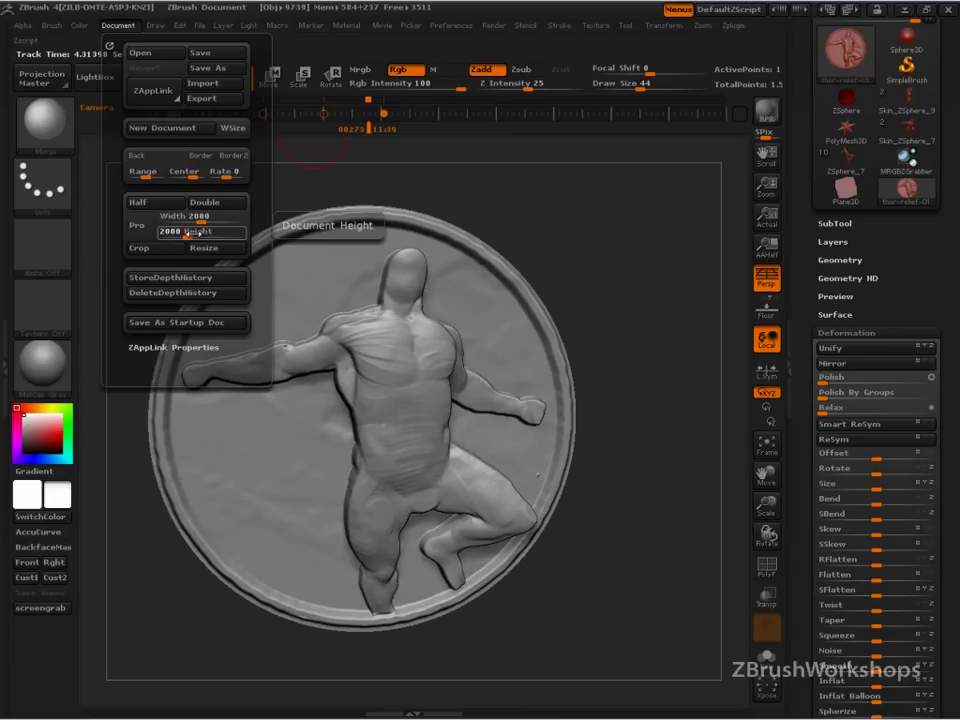
left_click(138, 226)
left_click(144, 232)
left_click(202, 220)
type("2")
left_click(192, 233)
type("1024")
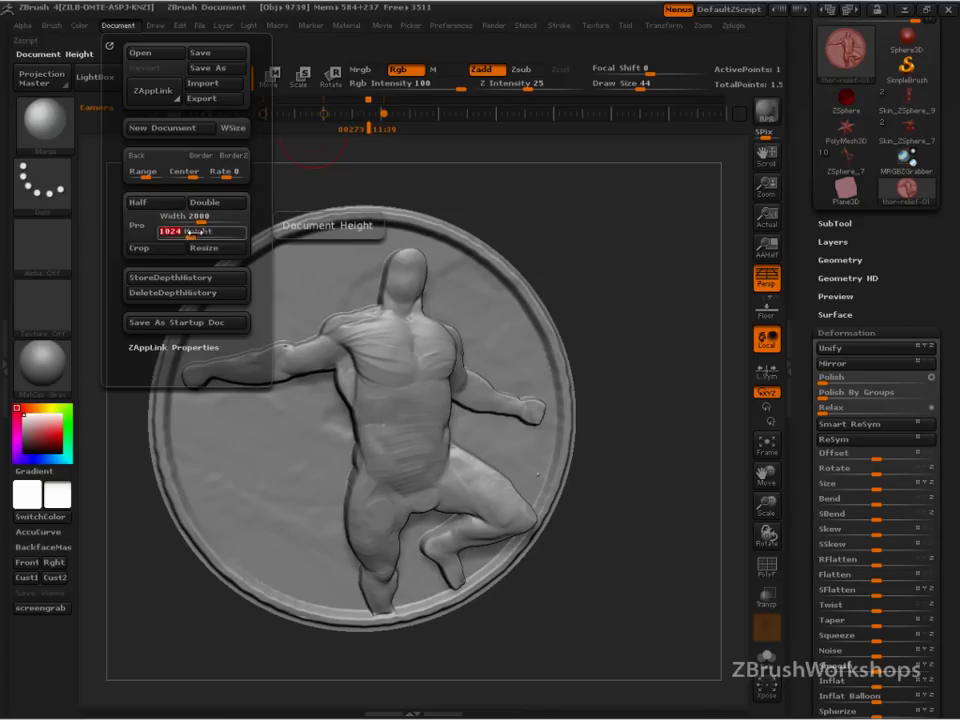
type("000")
key("Return")
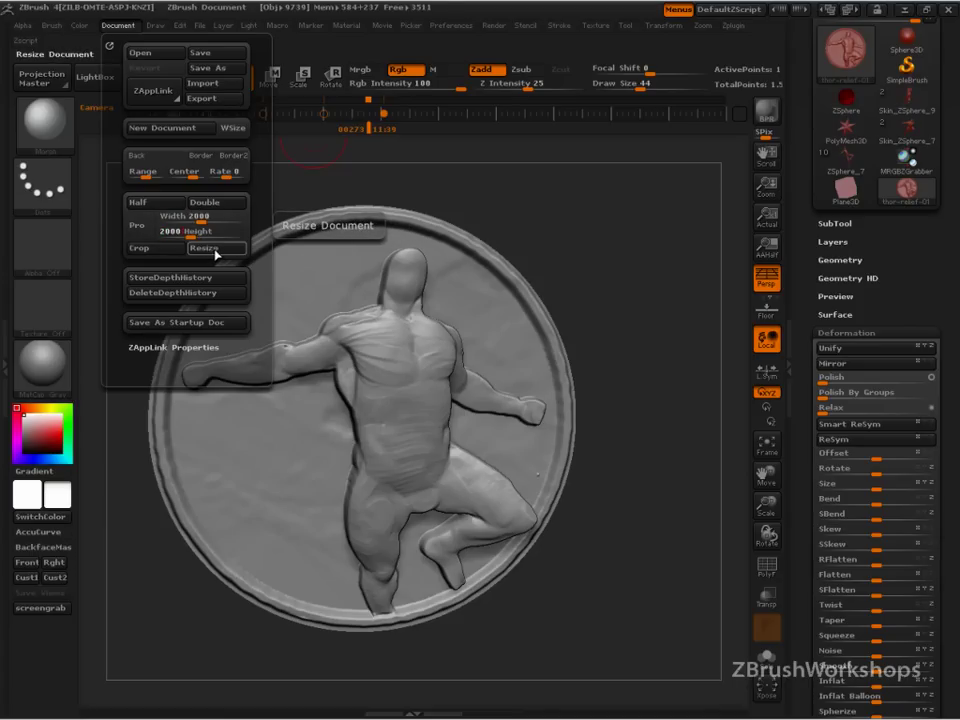
left_click(216, 252)
left_click(510, 359)
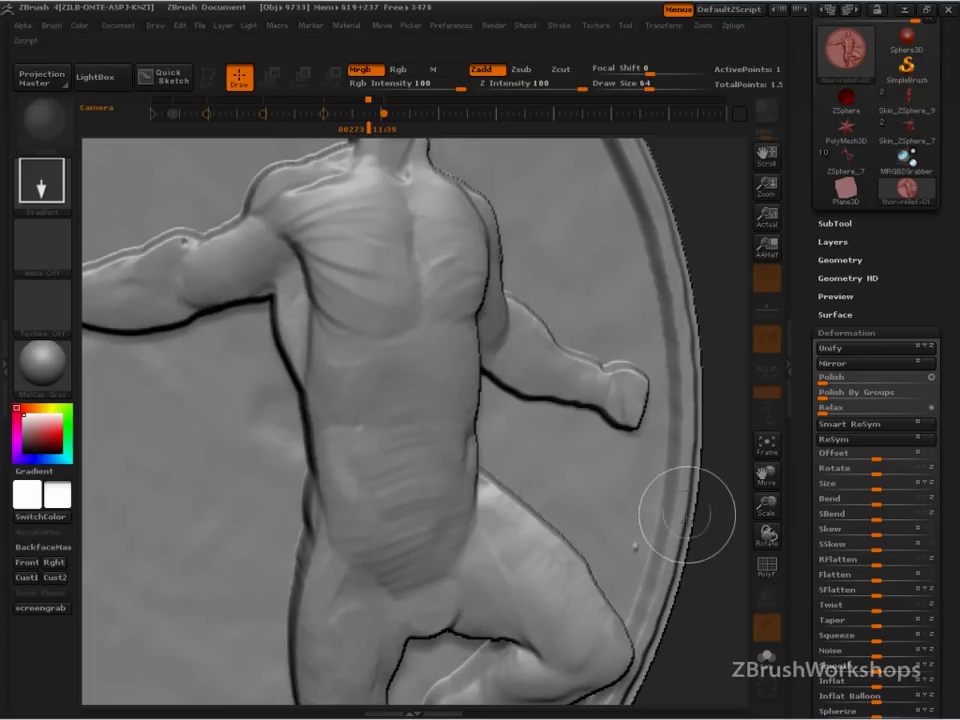
Clear the canvas, draw the Skin_ZSphere_7 figure in edit mode, and pose its view to nearly fill the square document.
key("ctrl+n")
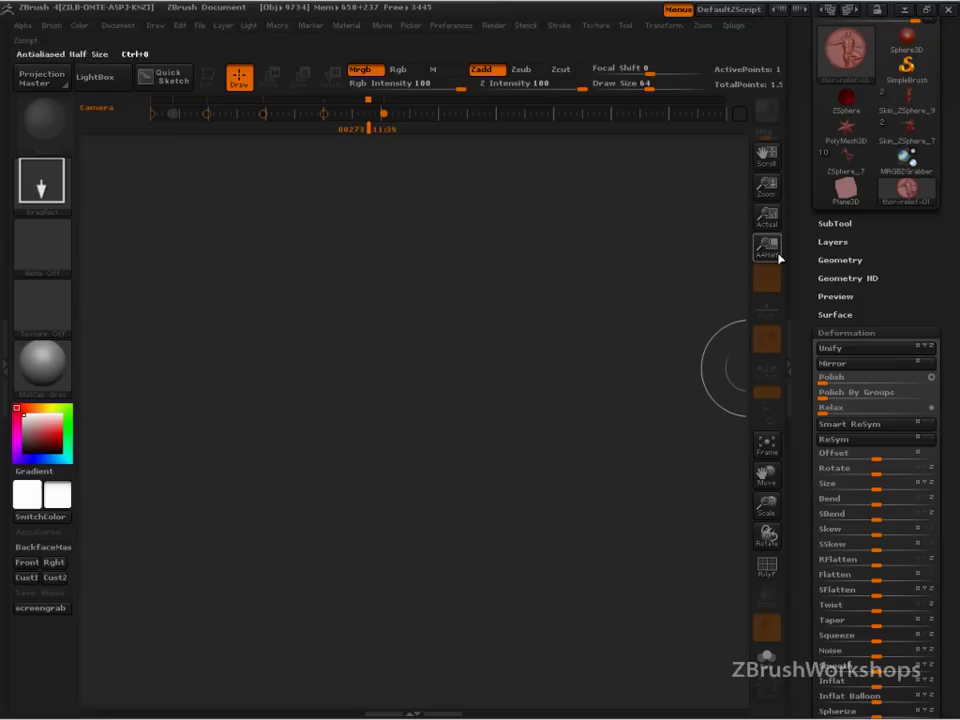
mouse_move(769, 189)
left_mouse_down()
mouse_move(761, 52)
mouse_move(762, 60)
left_mouse_up()
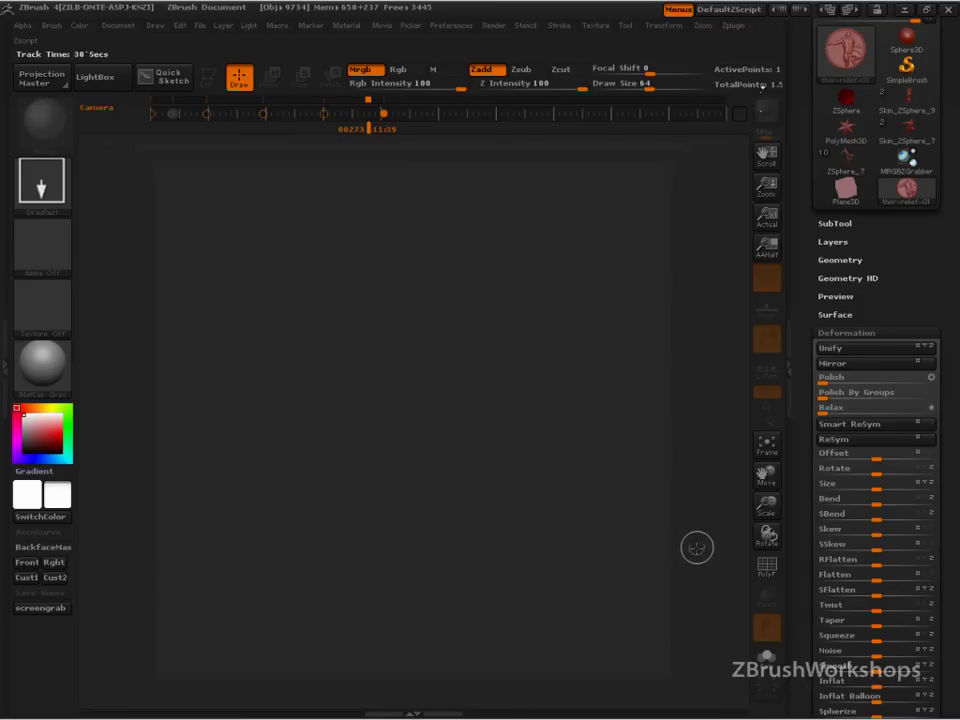
left_click(908, 133)
left_click_drag(410, 388, 449, 543)
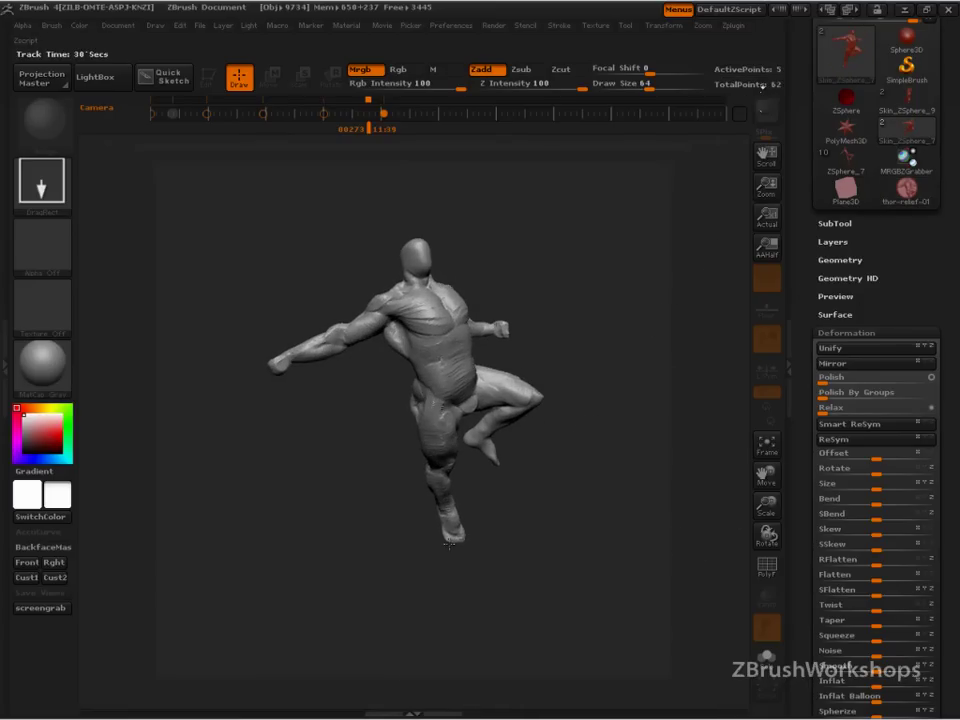
key("t")
mouse_move(585, 532)
left_mouse_down()
mouse_move(579, 546)
mouse_move(596, 542)
mouse_move(649, 591)
mouse_move(651, 606)
left_mouse_up()
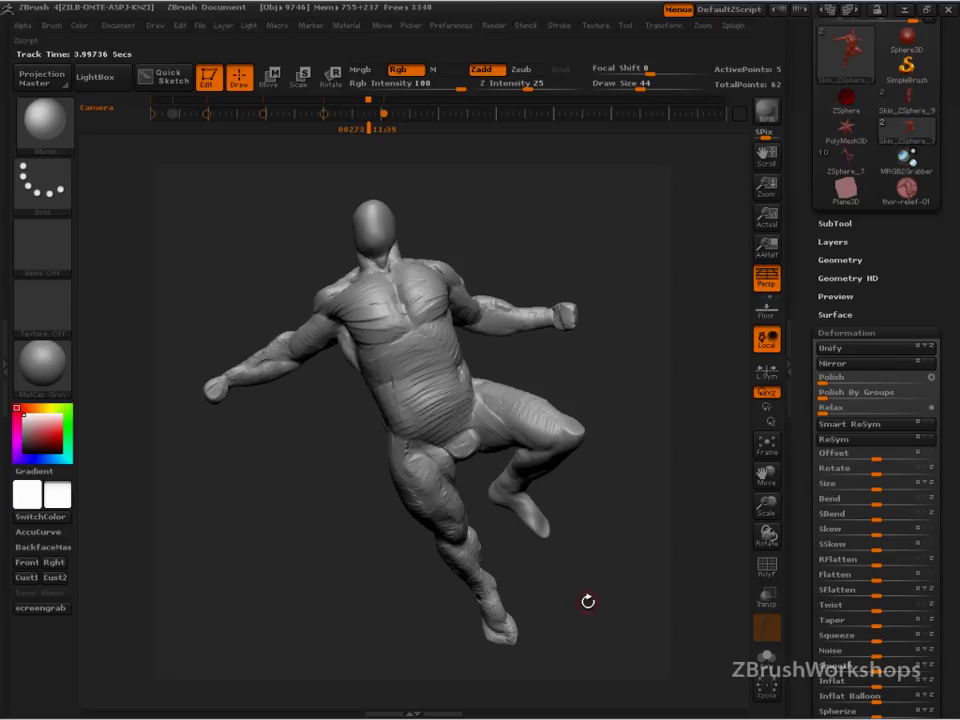
mouse_move(596, 600)
left_mouse_down()
mouse_move(621, 611)
mouse_move(617, 620)
mouse_move(644, 652)
mouse_move(647, 639)
left_mouse_up()
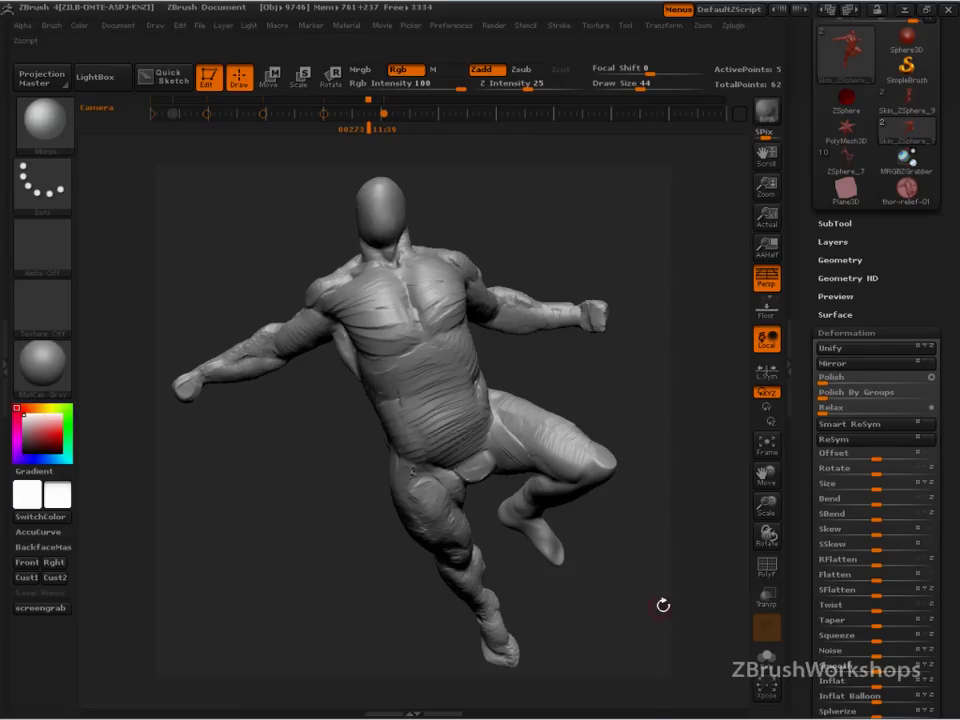
key("ctrl+shift")
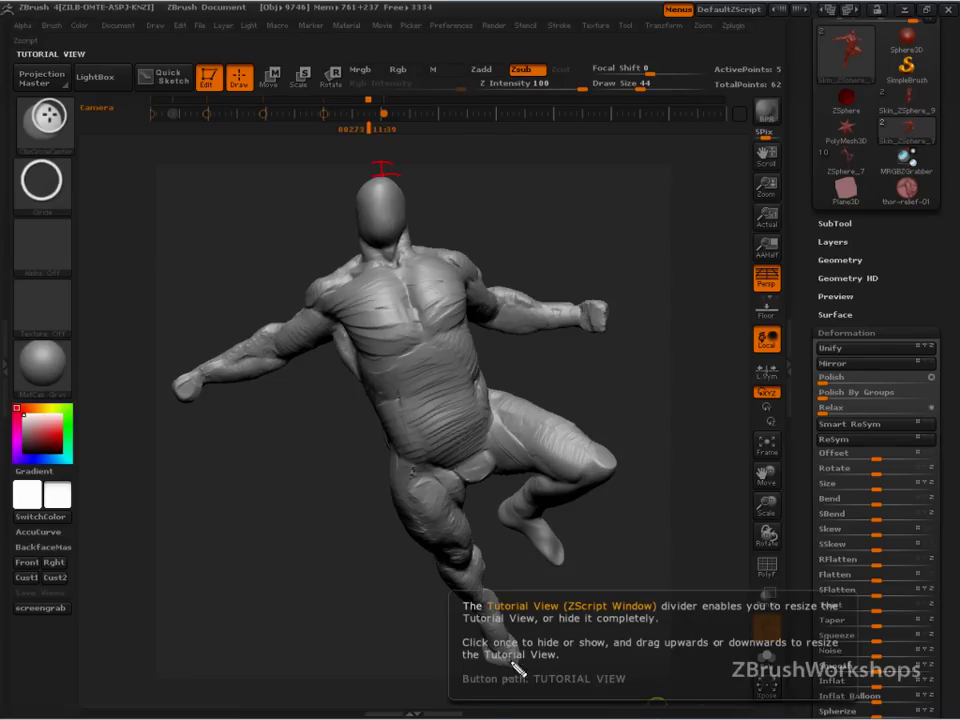
mouse_move(161, 375)
left_mouse_down()
mouse_move(159, 404)
mouse_move(176, 388)
left_mouse_up()
left_click_drag(175, 375, 174, 404)
mouse_move(612, 309)
left_mouse_down()
mouse_move(616, 325)
mouse_move(698, 313)
left_mouse_up()
left_click_drag(672, 295, 675, 338)
key("Escape")
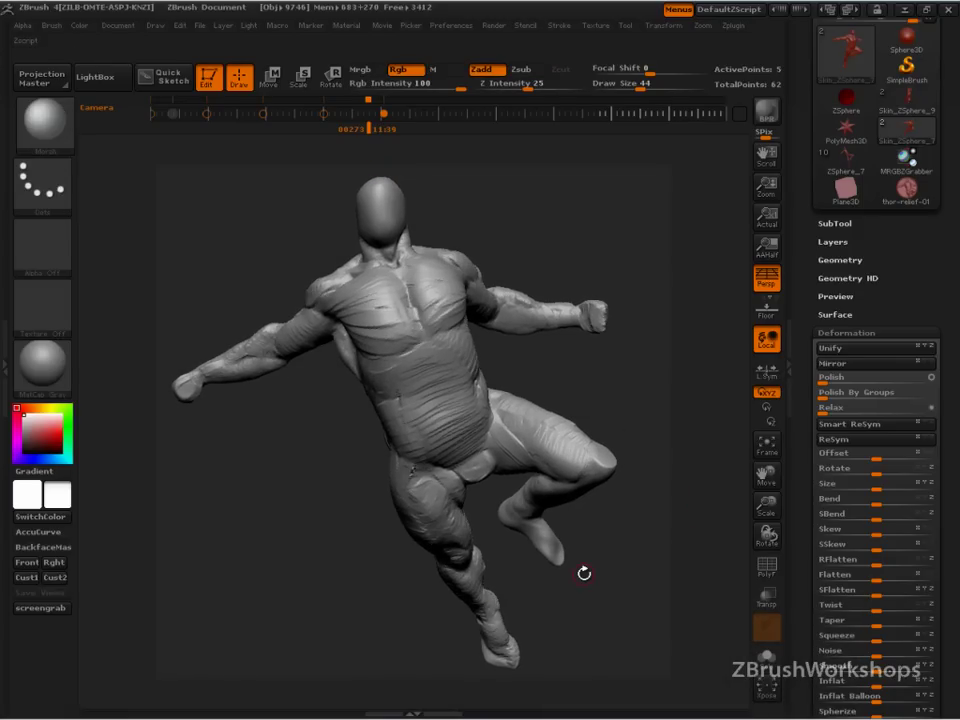
Take the figure out of edit mode and undo the extra strokes made on the canvas.
left_click(210, 82)
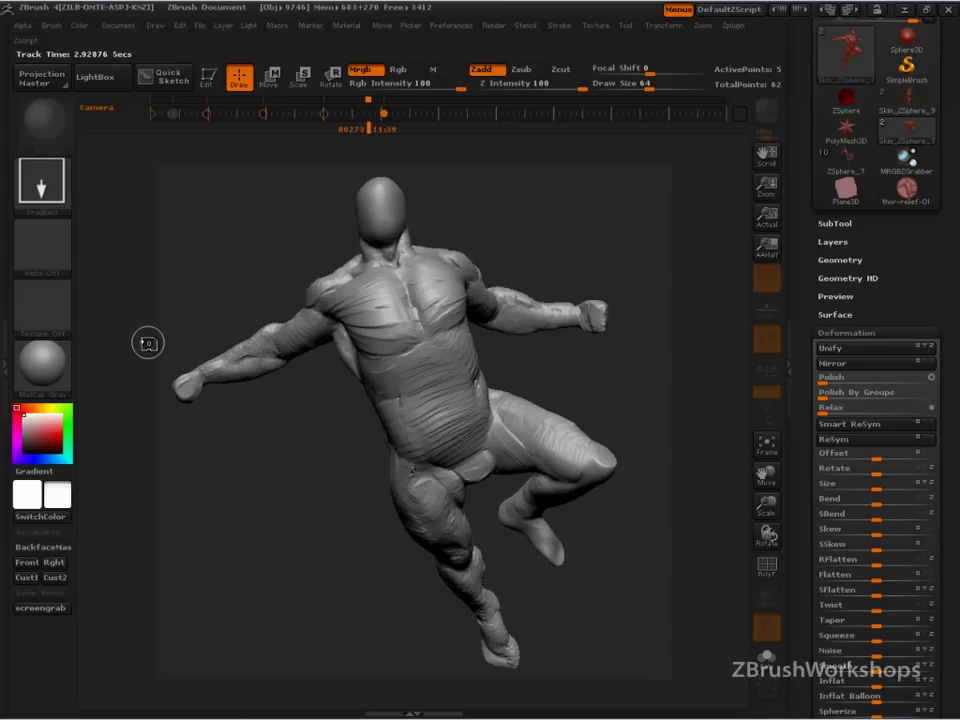
mouse_move(354, 461)
left_mouse_down()
mouse_move(357, 518)
mouse_move(433, 526)
left_mouse_up()
left_click_drag(550, 344, 522, 425)
key("ctrl+z")
key("ctrl+z")
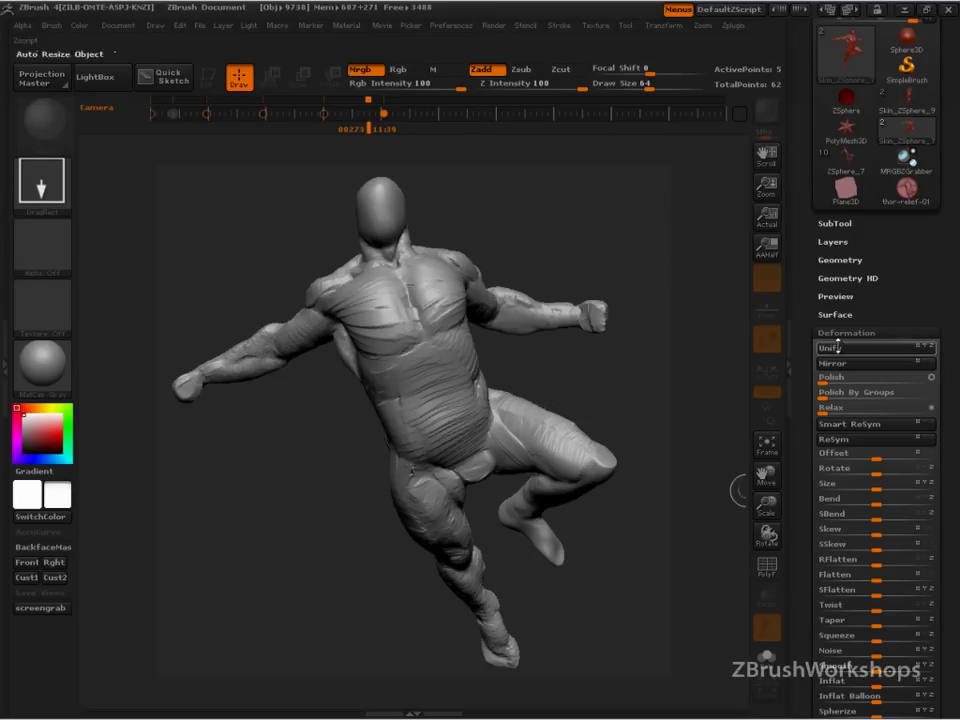
Choose the MRGBZGrabber tool and grab the whole square document area as an alpha and texture.
left_click(848, 70)
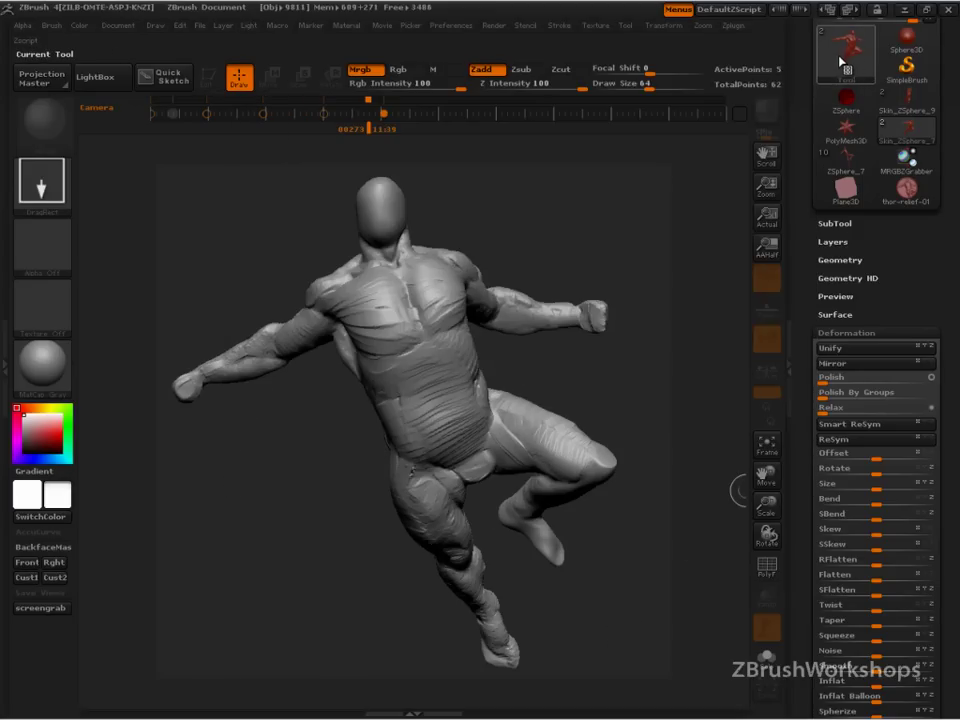
left_click(848, 70)
mouse_move(652, 296)
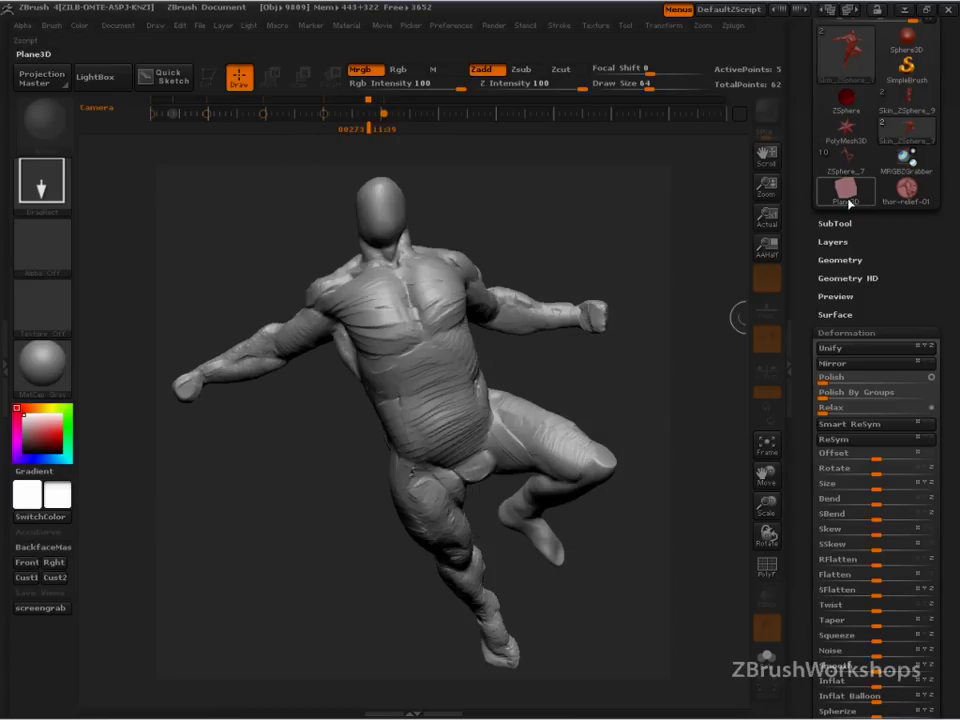
left_click(845, 55)
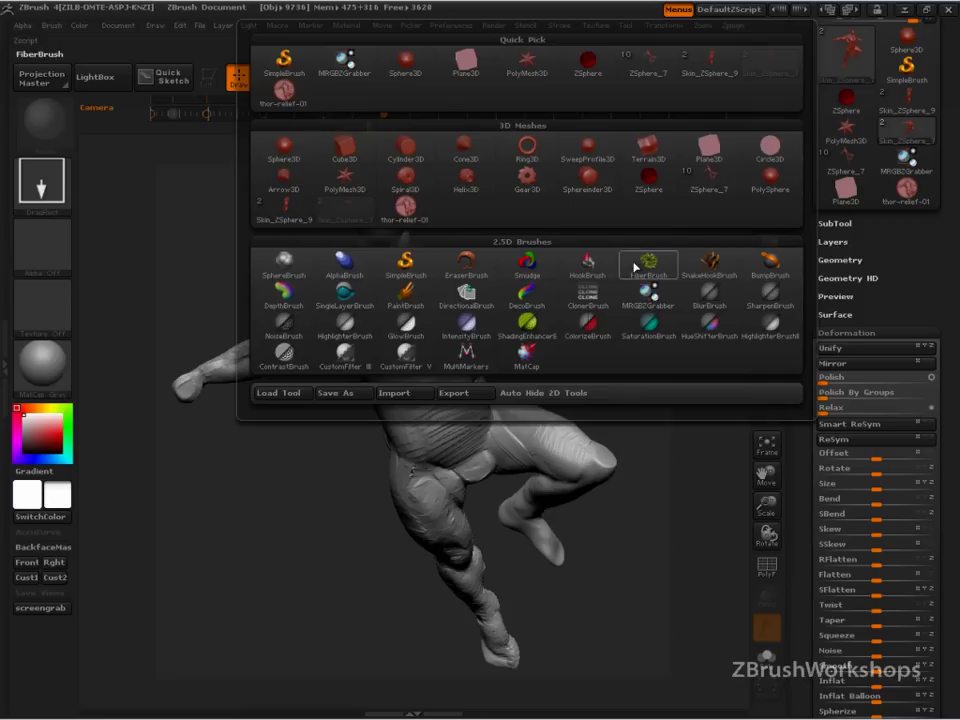
left_click(647, 292)
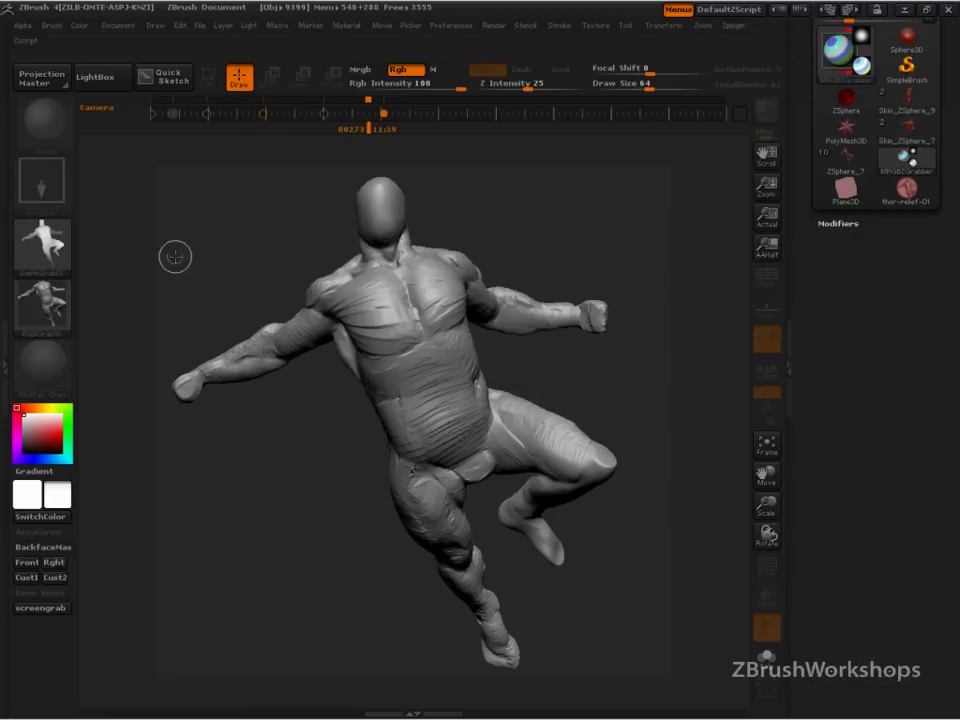
left_click_drag(157, 164, 672, 682)
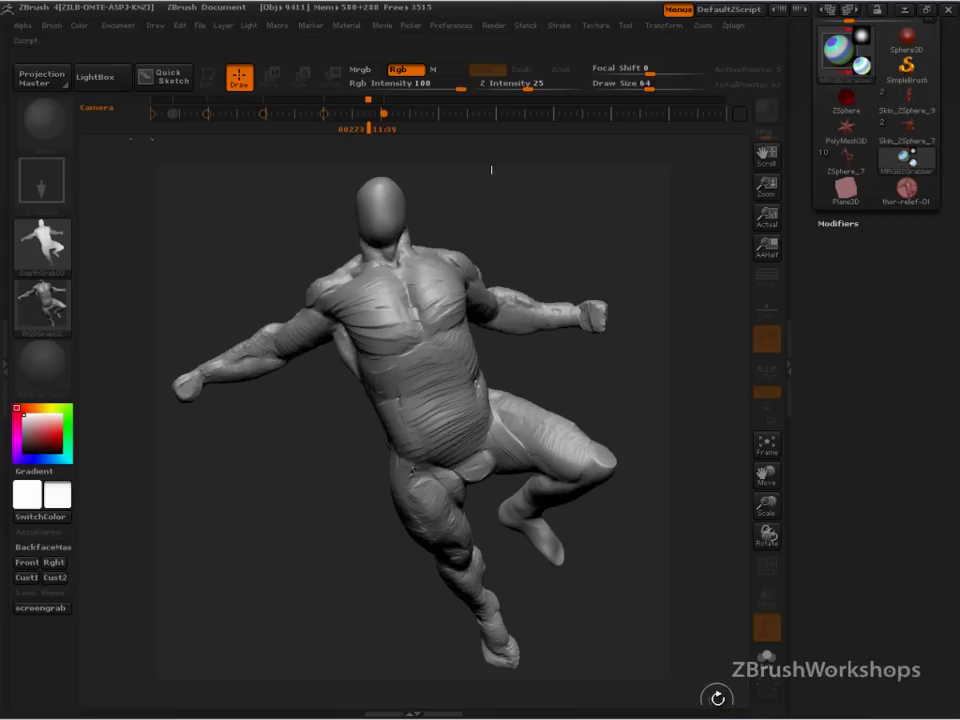
Disable Auto Crop for the grabber and capture the full square document again as a depth alpha.
left_click(839, 224)
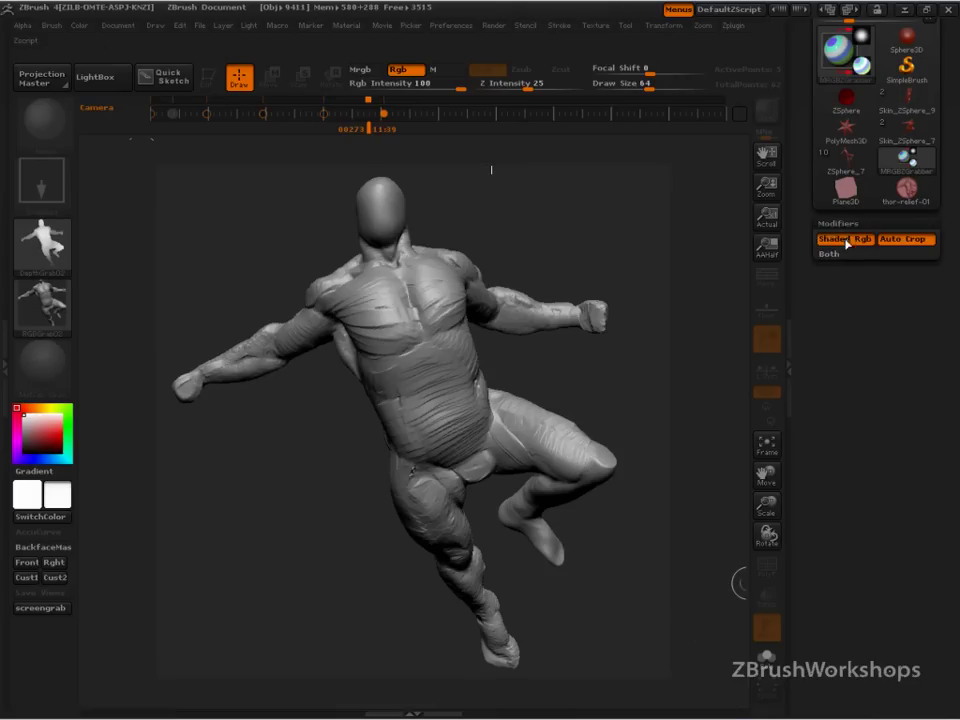
left_click(906, 241)
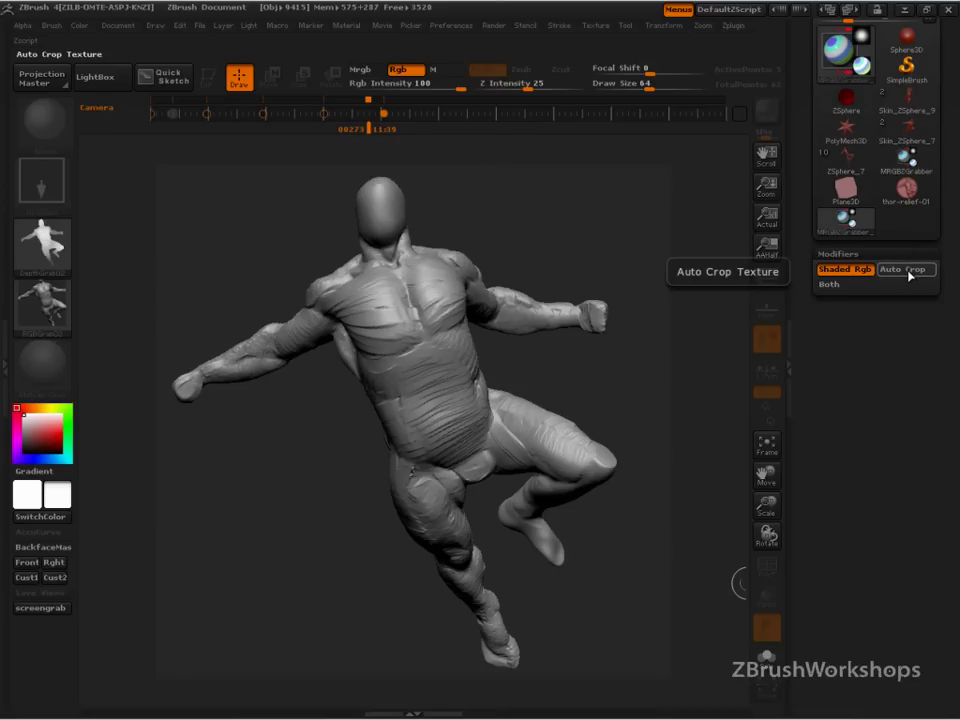
mouse_move(53, 253)
left_click_drag(157, 164, 671, 666)
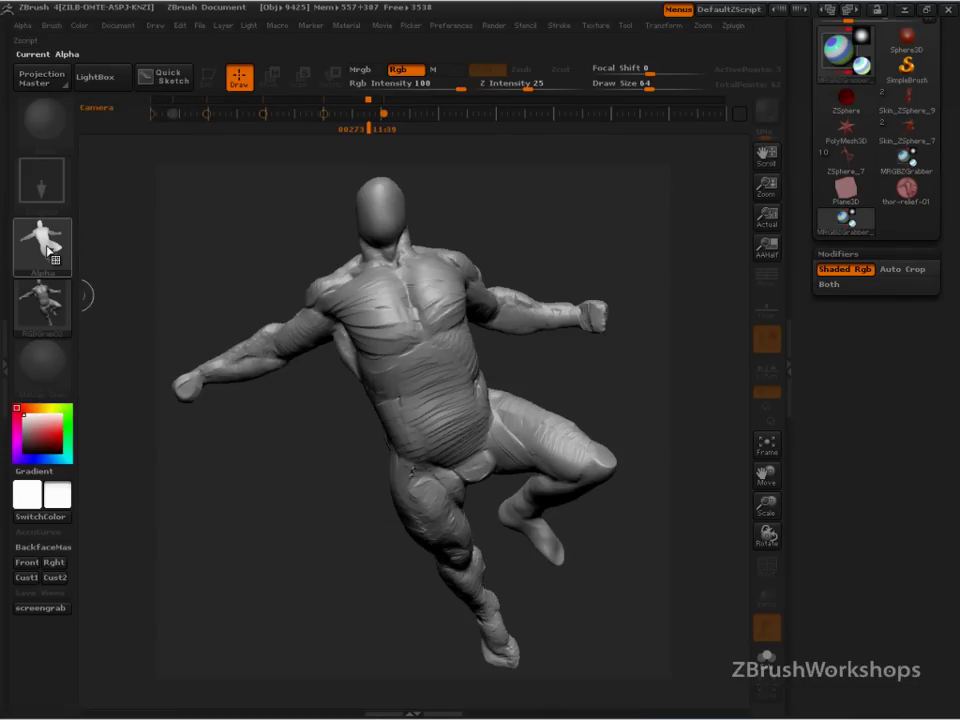
mouse_move(48, 250)
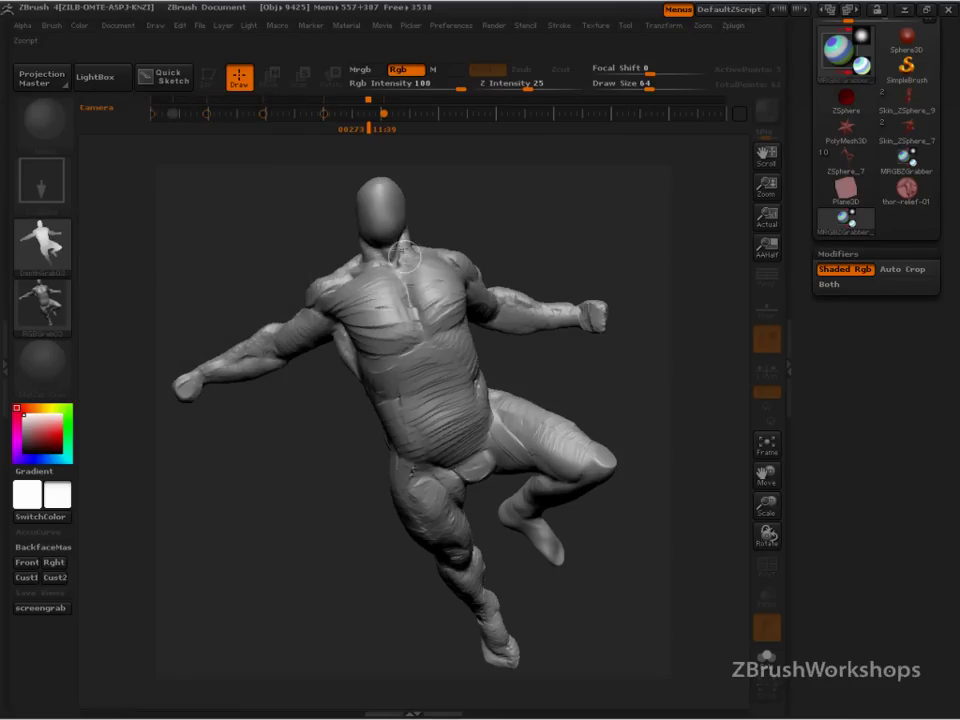
Start a new document without saving the changes to the current one.
left_click(118, 25)
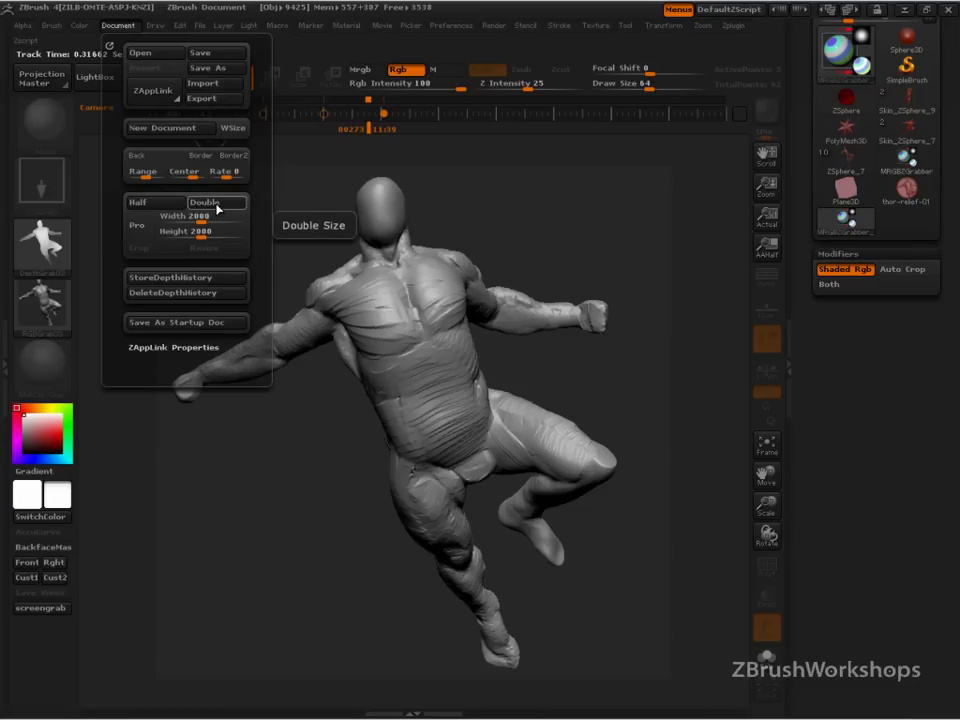
left_click(165, 128)
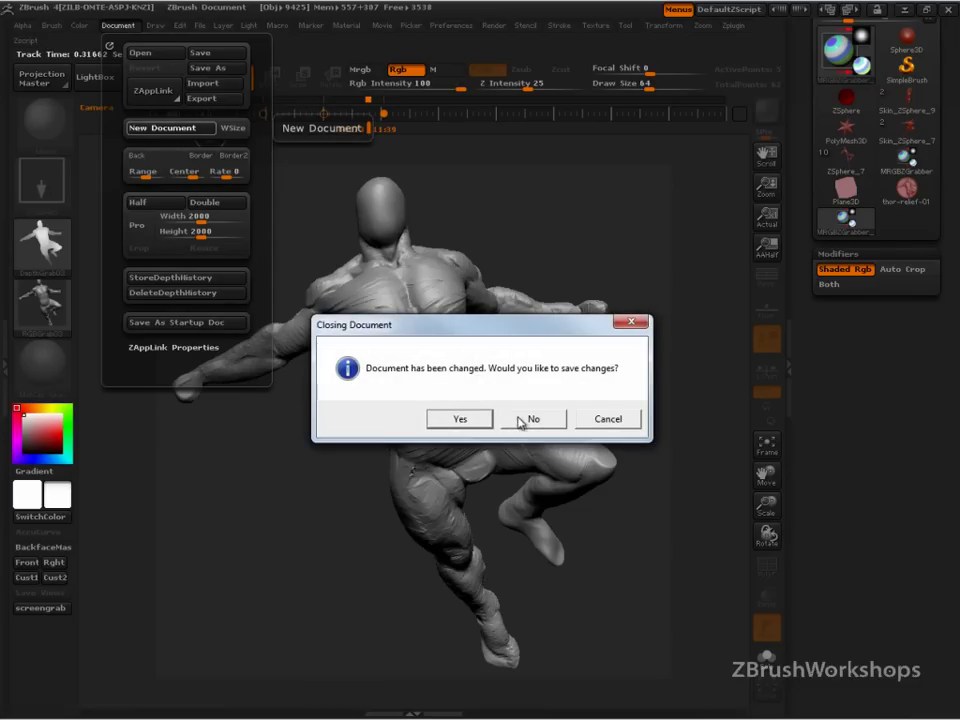
left_click(534, 420)
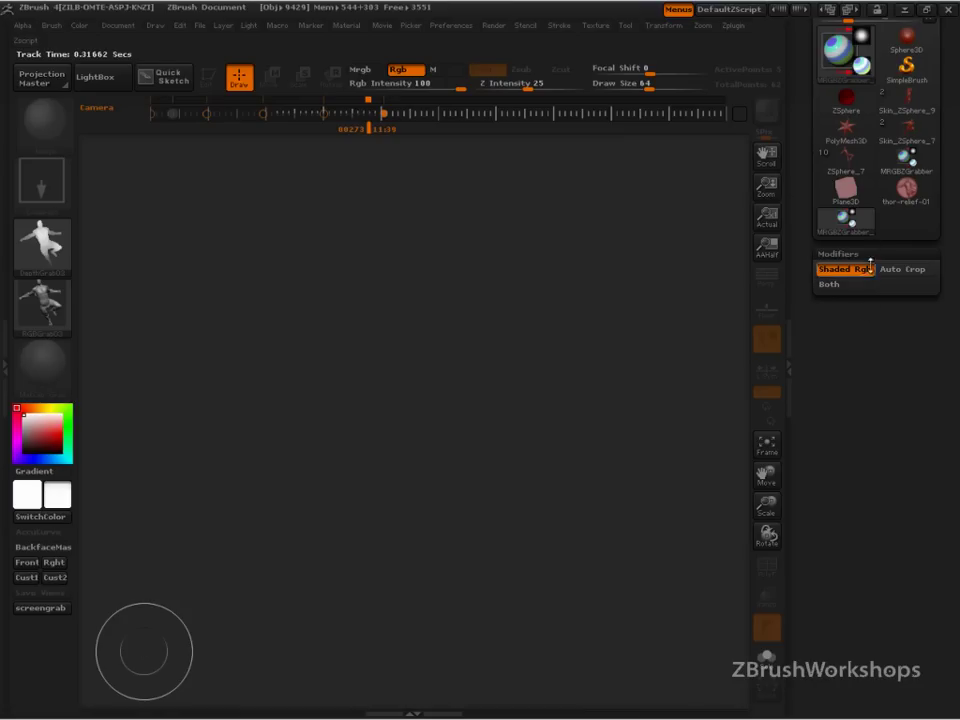
Draw a Plane3D in the middle of the canvas, put it in edit mode and rotate it to face the view.
left_click_drag(876, 343, 884, 458)
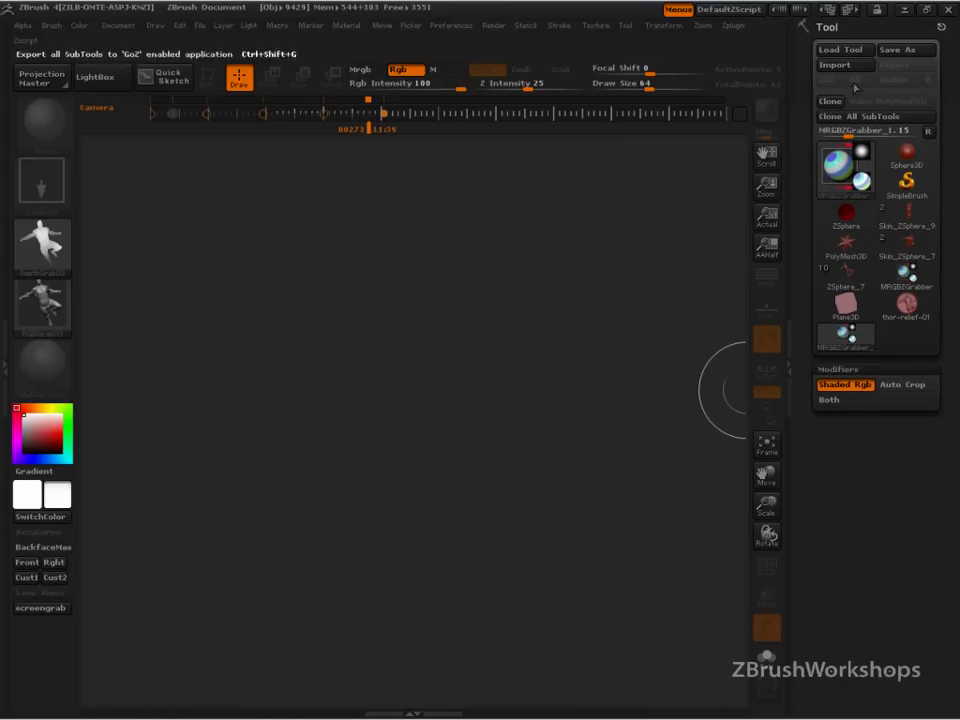
left_click(846, 168)
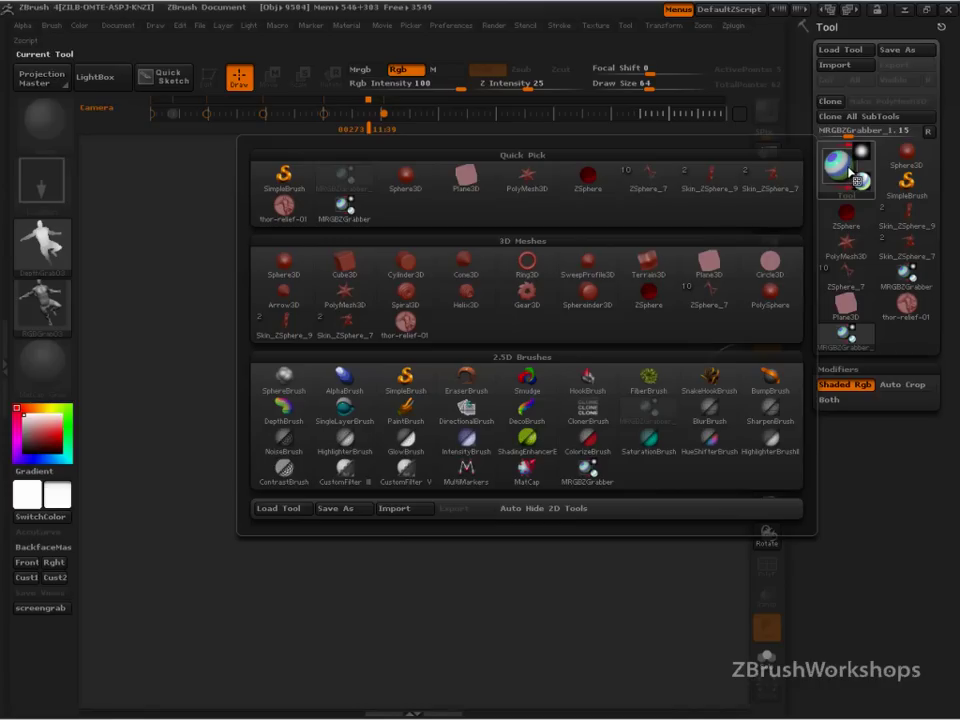
left_click(708, 266)
left_click_drag(407, 446, 429, 617)
key("t")
left_click_drag(603, 643, 669, 627)
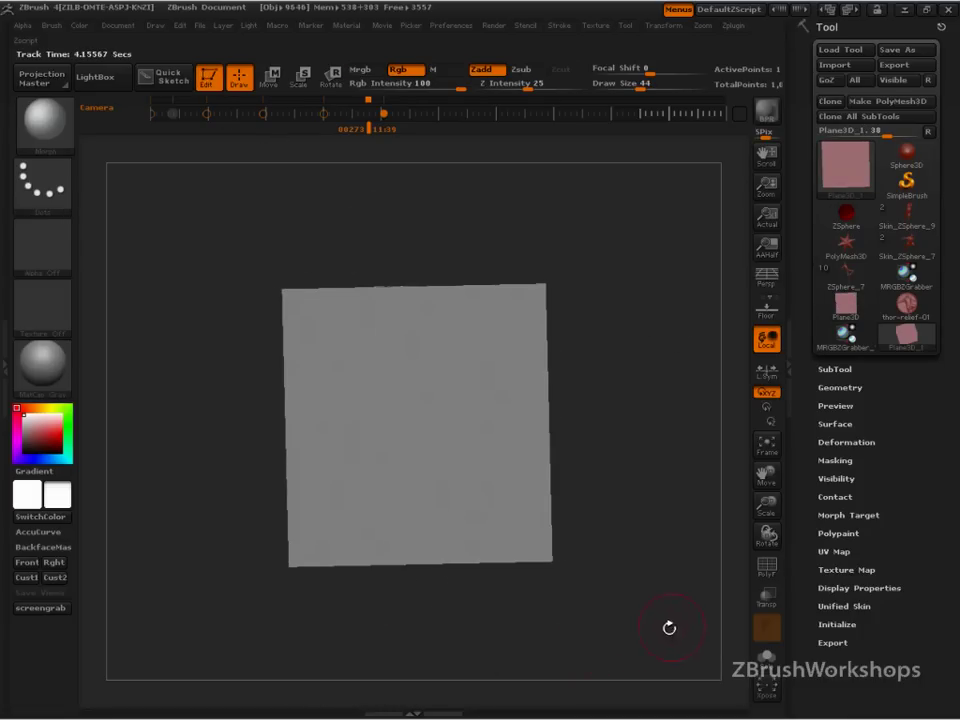
Convert the plane to a PolyMesh3D and divide it up to subdivision level 6.
left_click(840, 387)
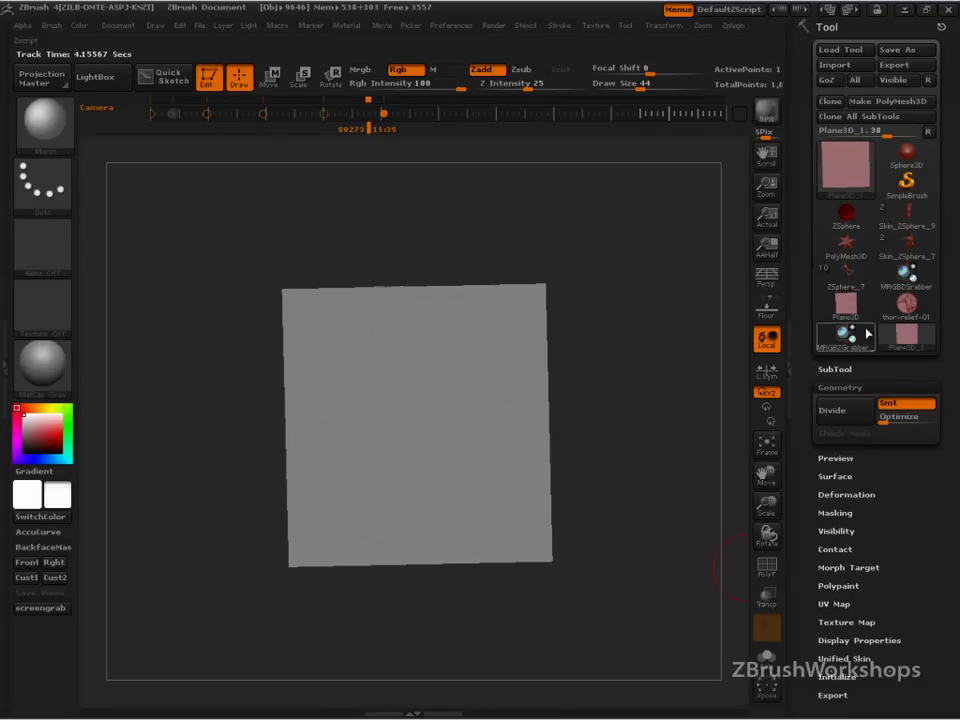
left_click(890, 102)
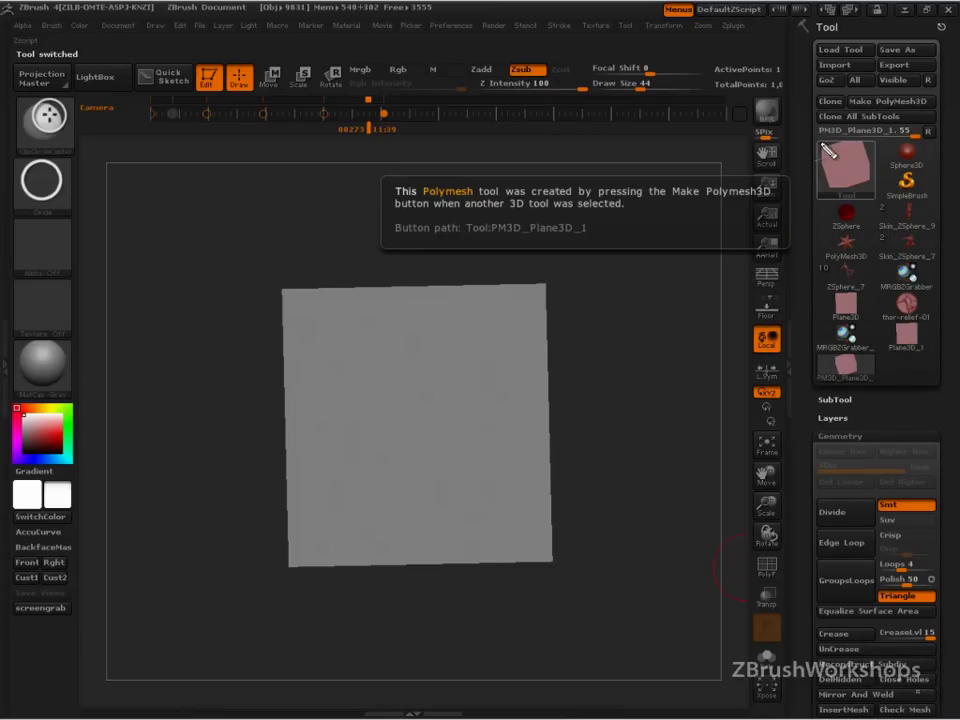
mouse_move(942, 428)
left_mouse_down()
mouse_move(834, 423)
mouse_move(814, 434)
mouse_move(913, 406)
left_mouse_up()
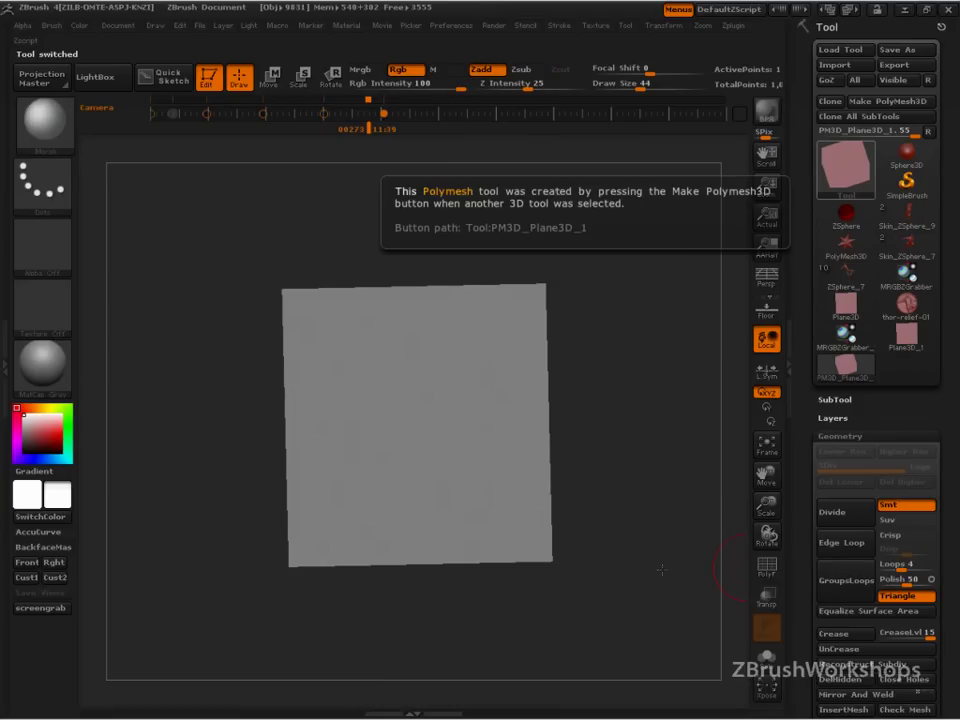
left_click(840, 513)
left_click(836, 518)
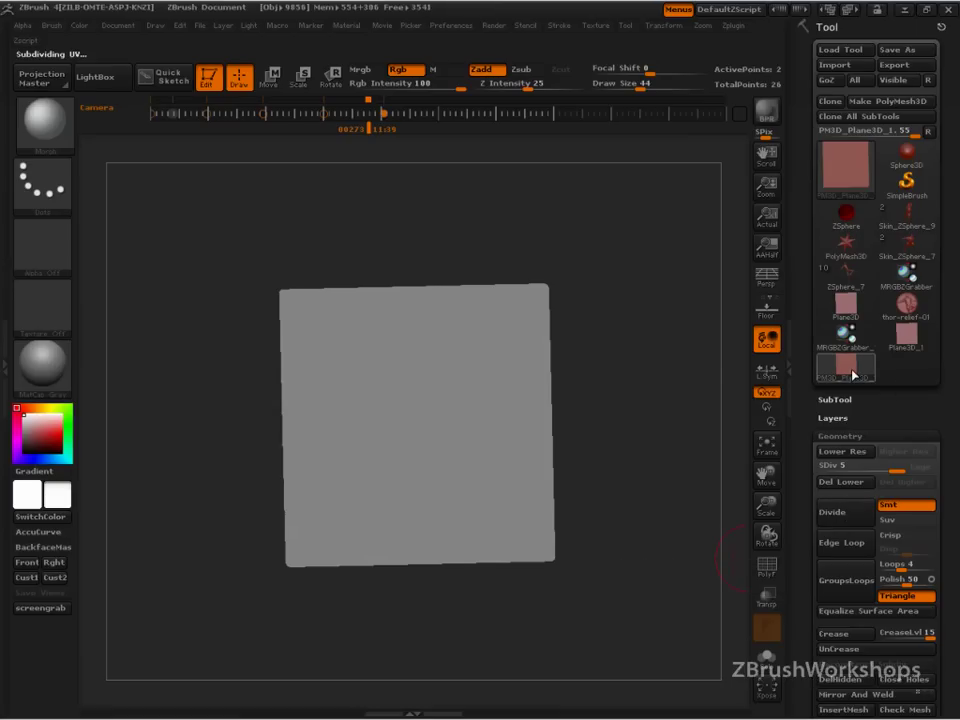
left_click(846, 512)
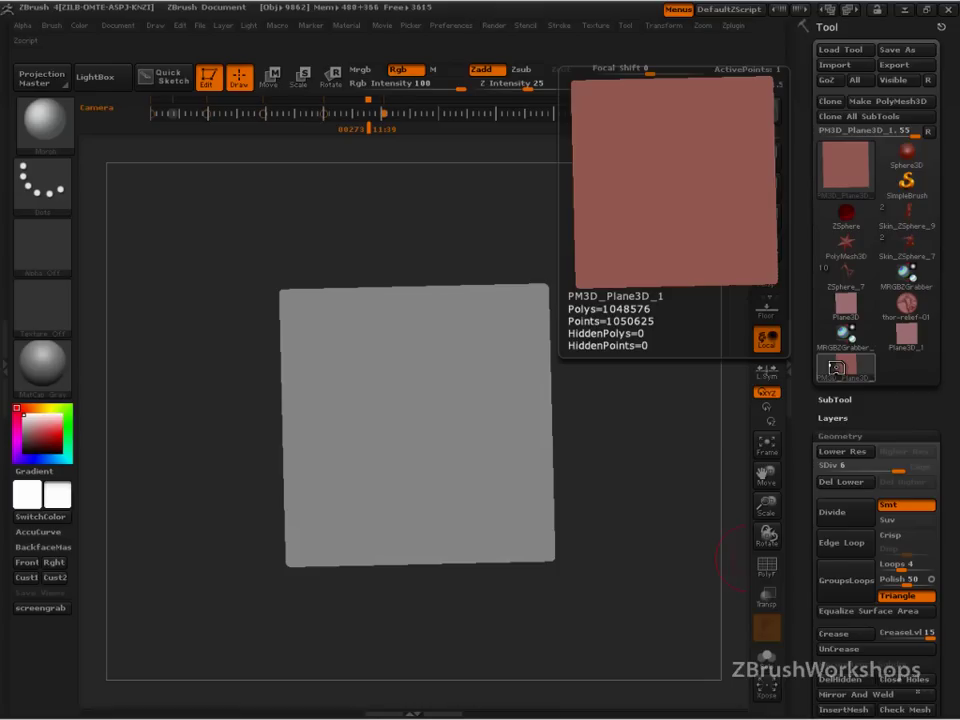
Turn on perspective, face the plane squarely and set up the Standard brush with a DragRect stroke and the ring-shaped Alpha 09.
left_click_drag(636, 617, 598, 642)
left_click(767, 280)
left_click_drag(639, 542, 667, 585, "alt")
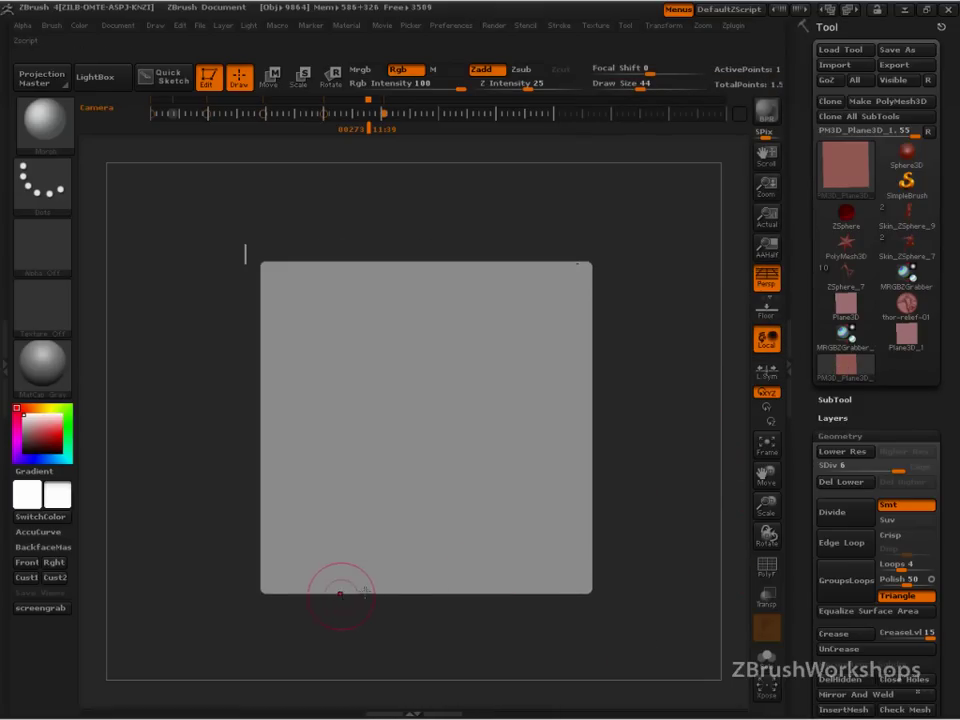
left_click(41, 236)
left_click(120, 315)
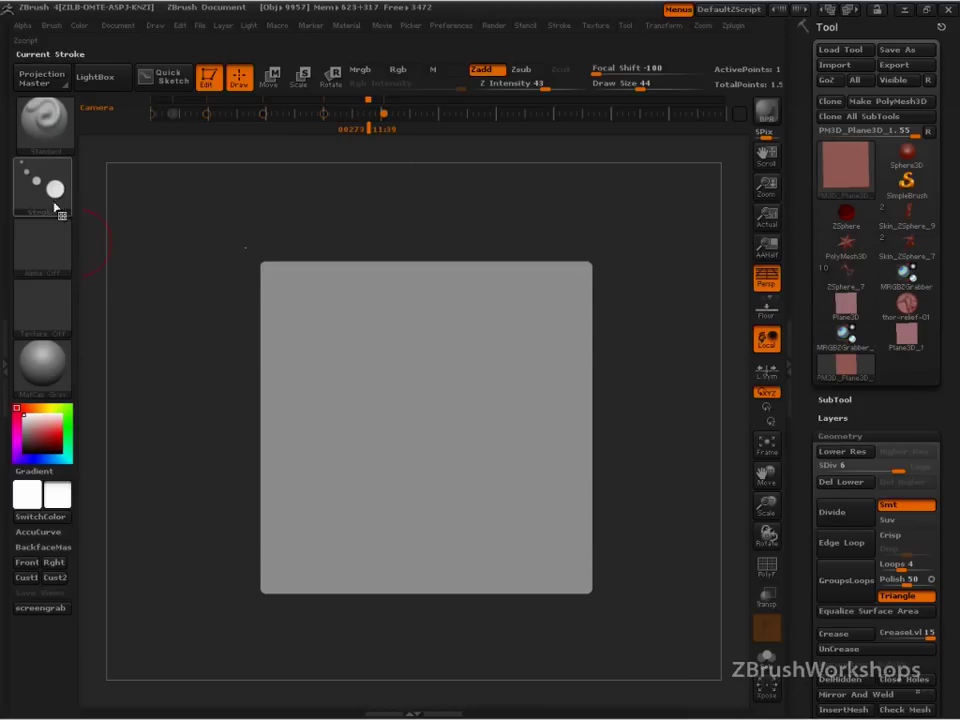
left_click(57, 200)
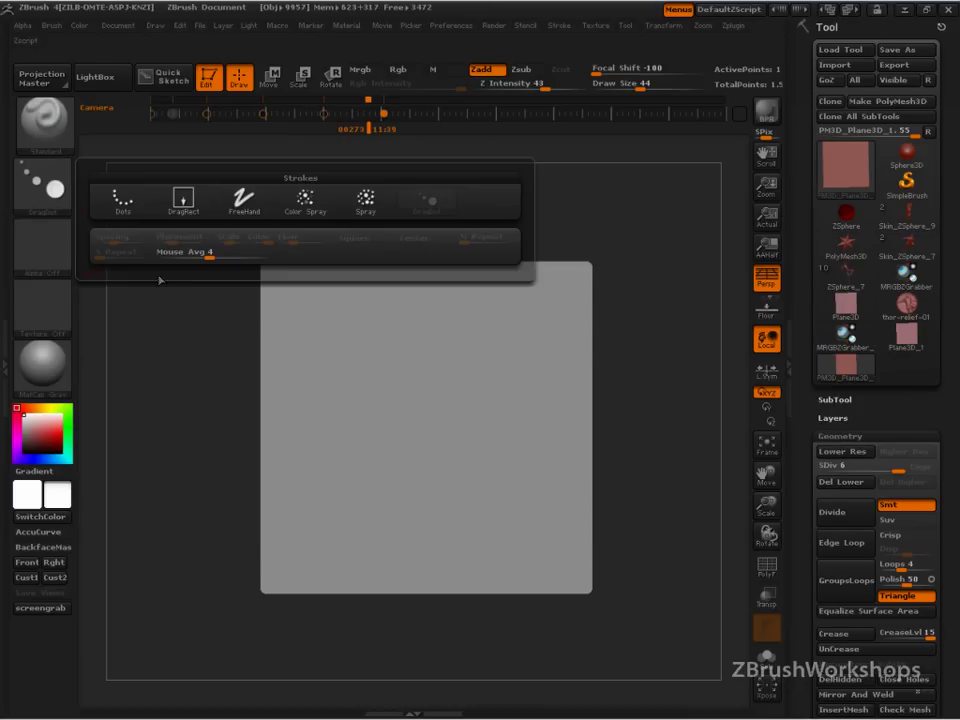
left_click(192, 216)
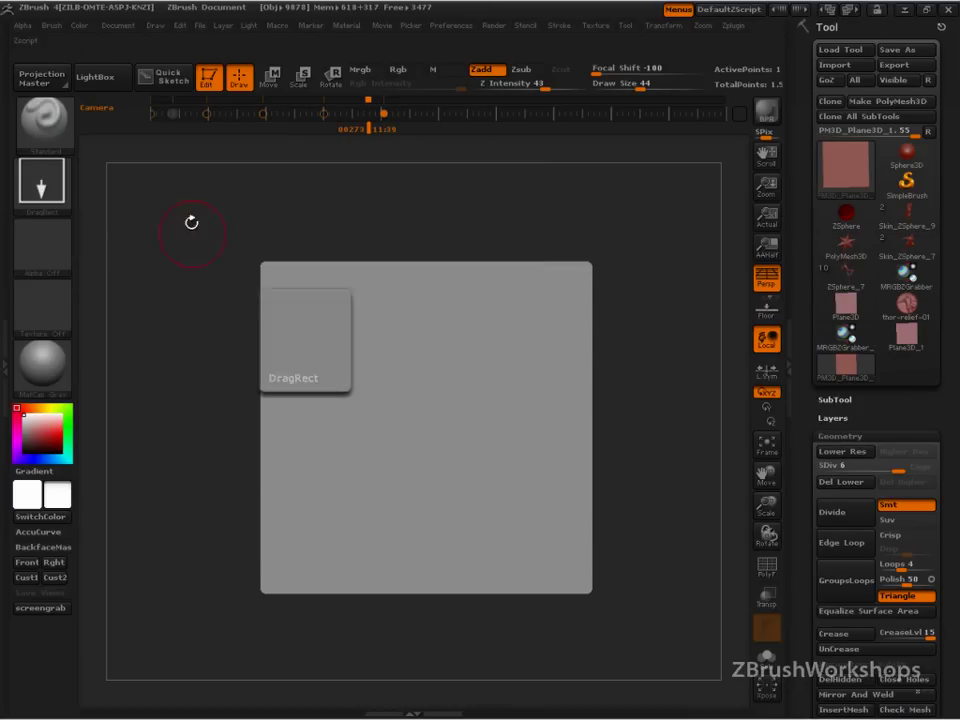
left_click(42, 242)
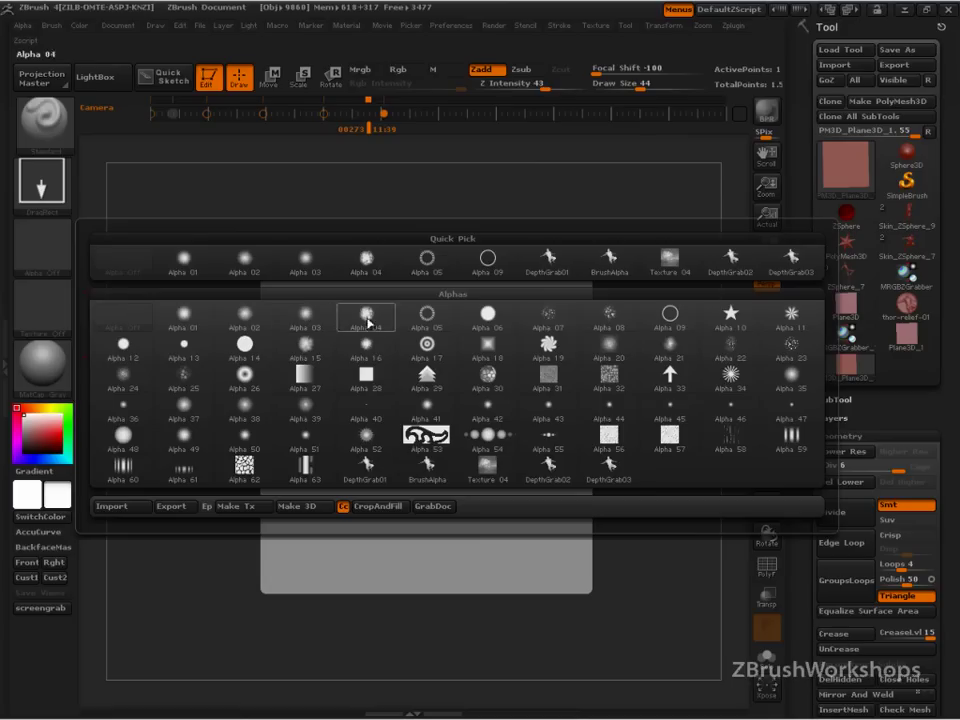
left_click(670, 320)
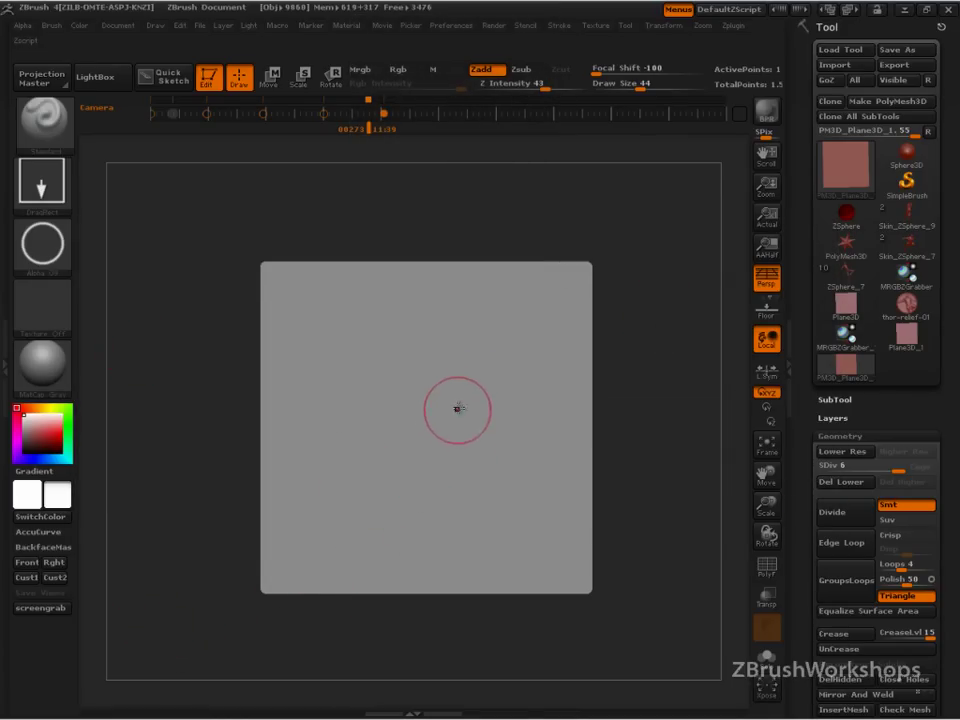
Undo a trial ring on the plane, then steepen the ring alpha's adjustment curve and set its blur to 1.
mouse_move(420, 436)
left_mouse_down()
mouse_move(491, 525)
mouse_move(557, 568)
mouse_move(723, 588)
mouse_move(658, 575)
mouse_move(668, 583)
left_mouse_up()
key("ctrl+z")
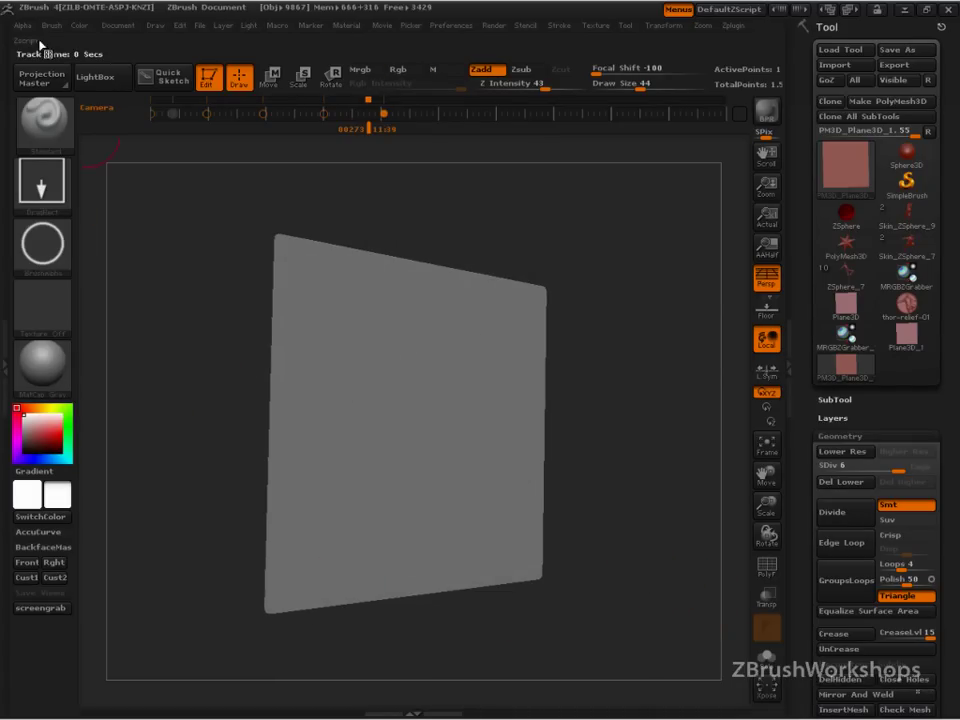
left_click(22, 26)
left_click(70, 430)
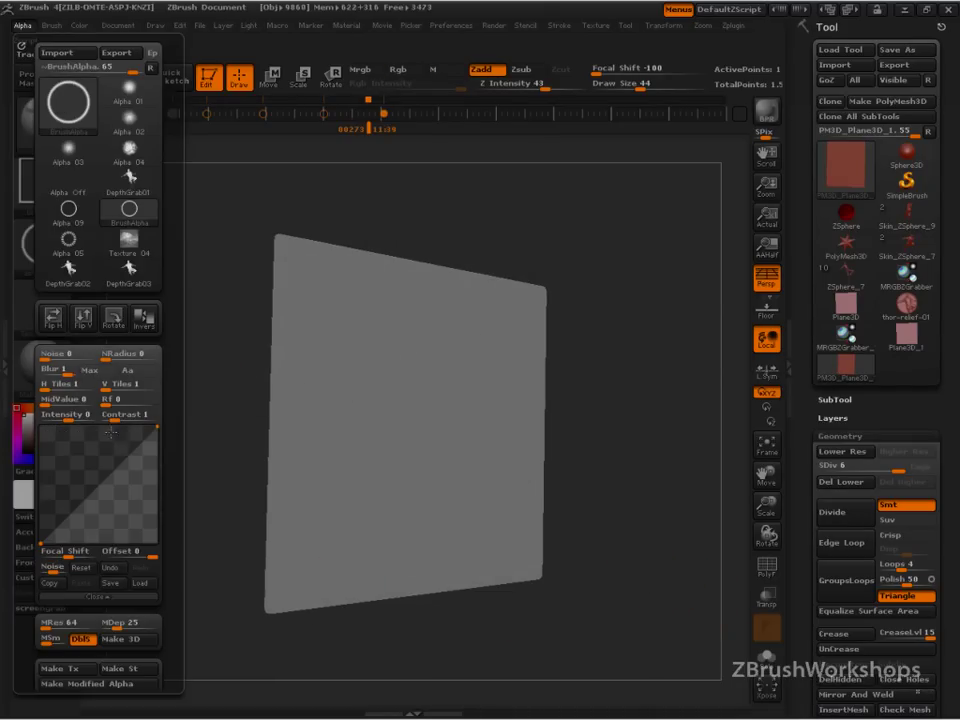
mouse_move(97, 497)
left_mouse_down()
mouse_move(141, 526)
mouse_move(169, 529)
mouse_move(112, 543)
left_mouse_up()
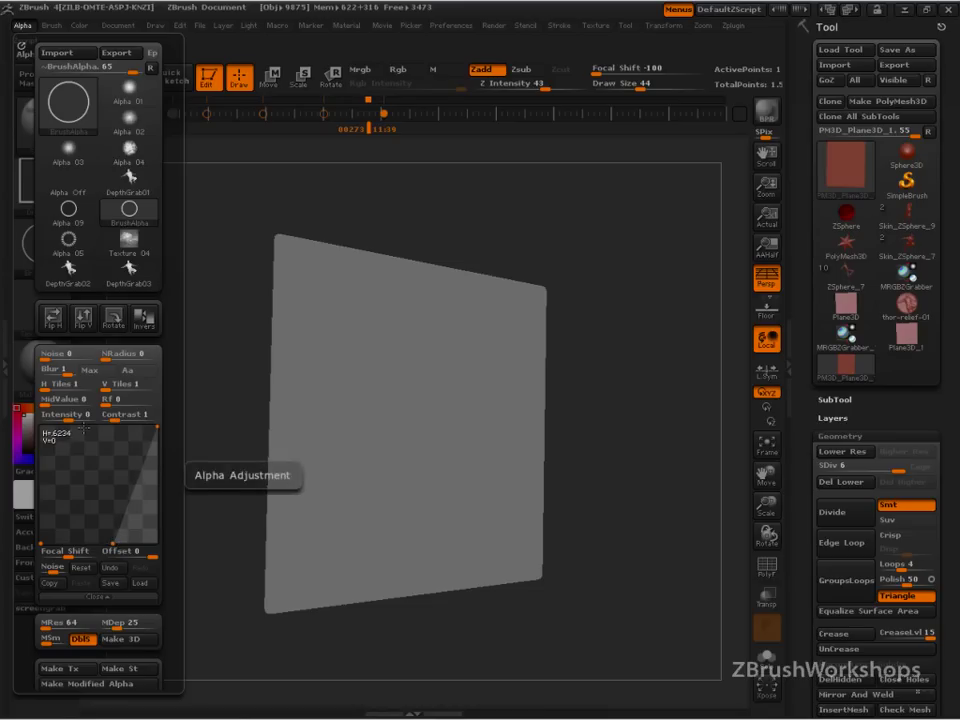
left_click(55, 373)
Try a raised ring in the middle of the plane at Z Intensity 43.
left_click_drag(612, 447, 675, 446, "shift")
mouse_move(426, 380)
left_mouse_down()
mouse_move(446, 444)
mouse_move(506, 549)
left_mouse_up()
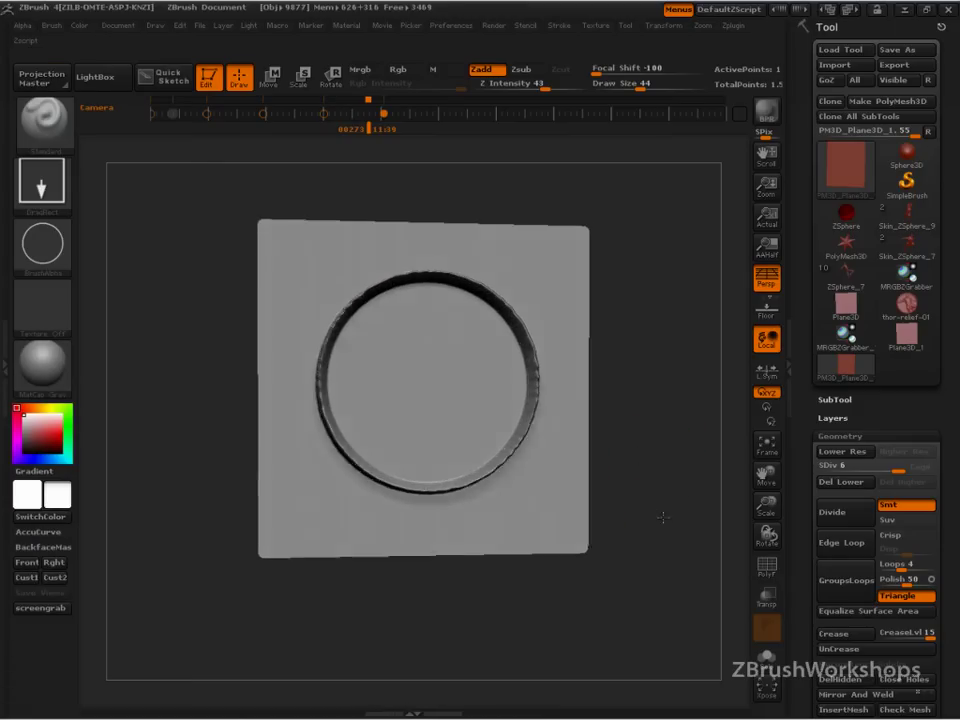
left_click_drag(647, 514, 705, 507)
Reduce the brush's Z Intensity to 14 and try the ring on the plane again.
left_click(541, 84)
left_click_drag(629, 335, 582, 356)
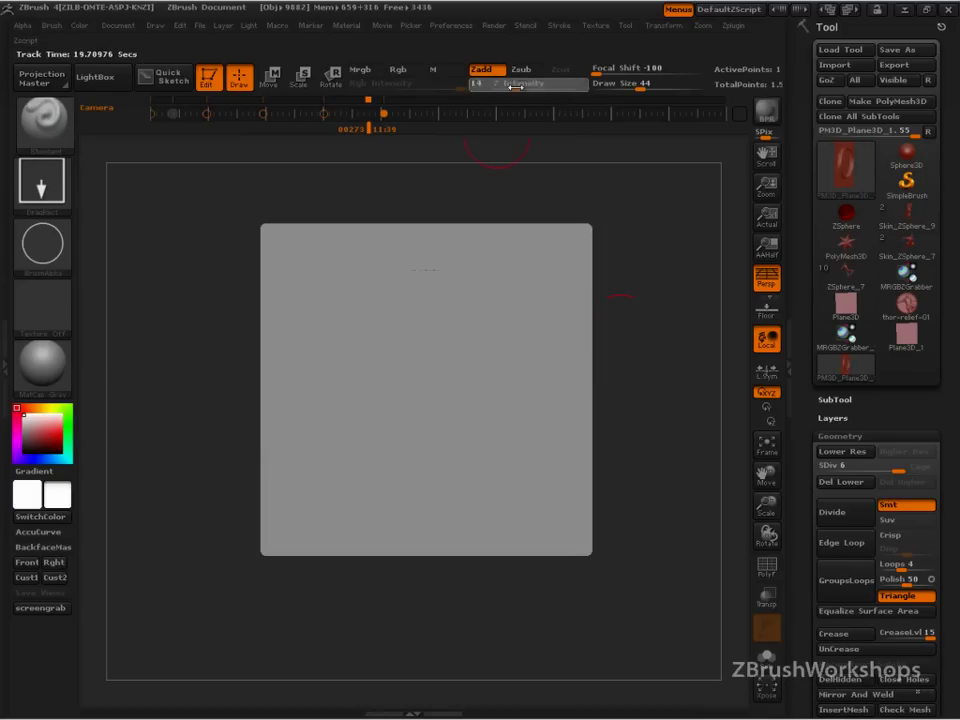
left_click_drag(417, 397, 572, 532)
left_click_drag(654, 514, 677, 527)
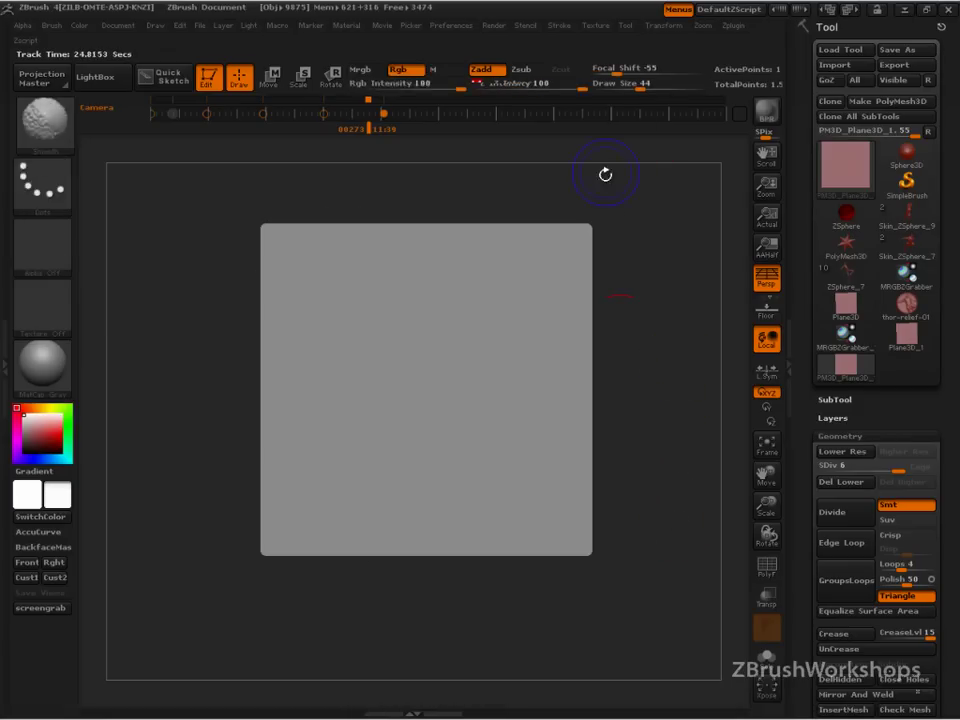
Refine the ring alpha's curve with an added upper point, set its blur to 1, and emboss a large centred ring on the plane.
left_click_drag(600, 73, 590, 73)
left_click_drag(656, 259, 664, 317, "alt")
left_click(22, 25)
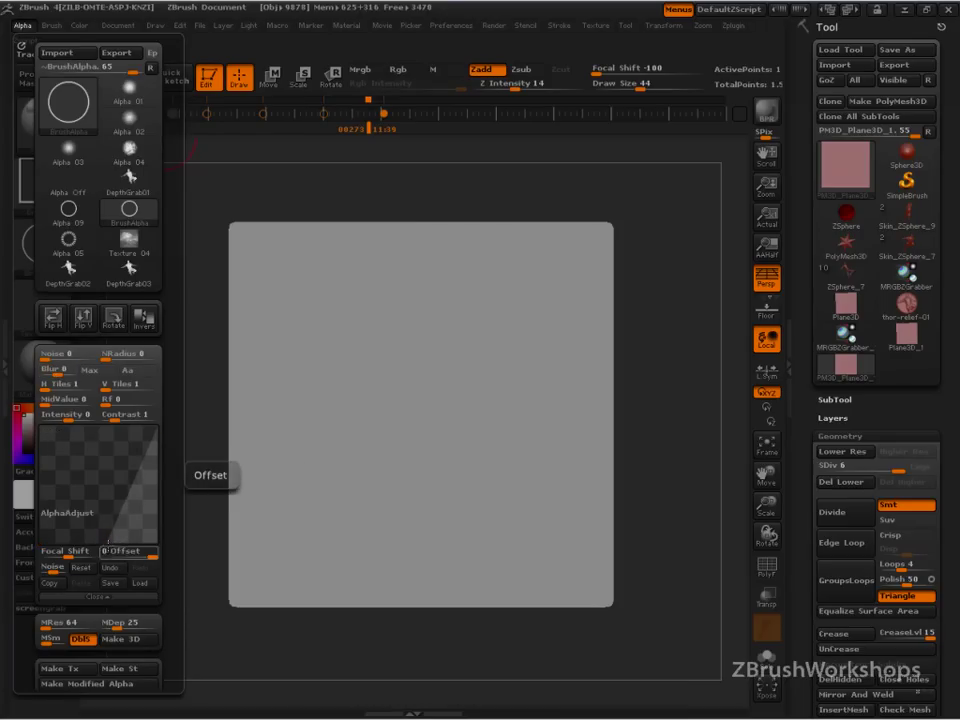
left_click_drag(108, 545, 116, 424)
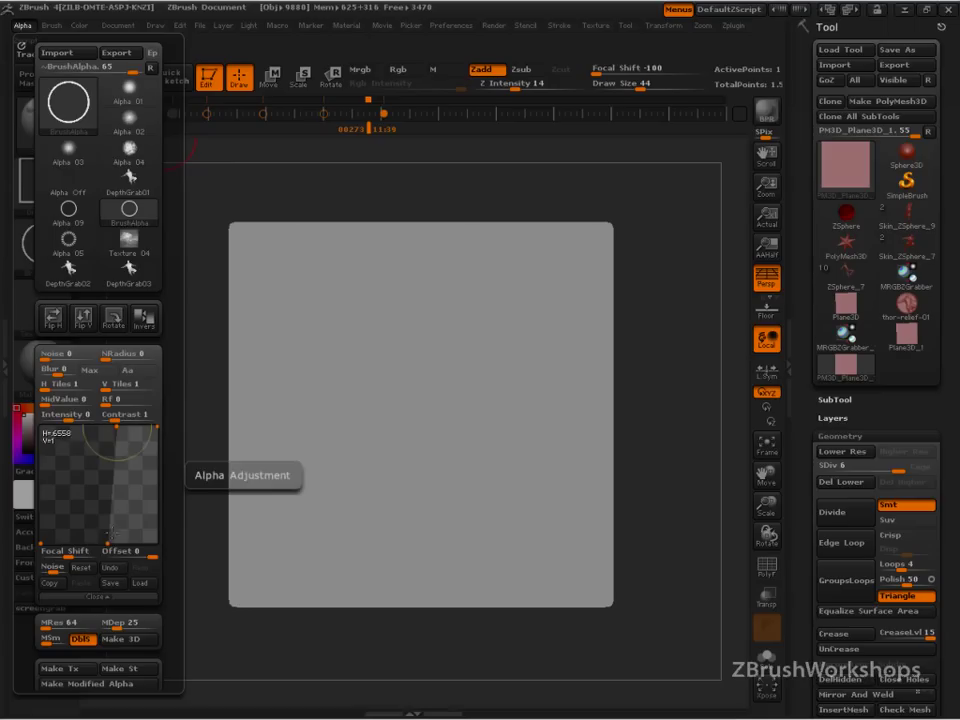
left_click_drag(107, 544, 100, 543)
left_click_drag(116, 426, 130, 426)
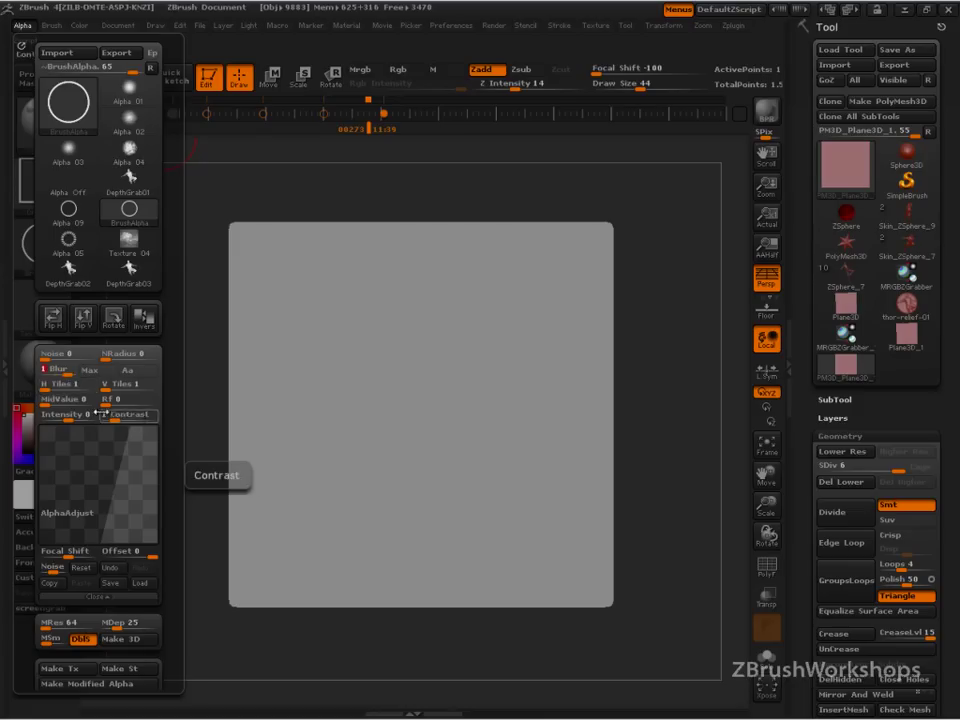
mouse_move(430, 451)
left_mouse_down()
mouse_move(555, 649)
mouse_move(648, 650)
mouse_move(529, 643)
mouse_move(590, 643)
left_mouse_up()
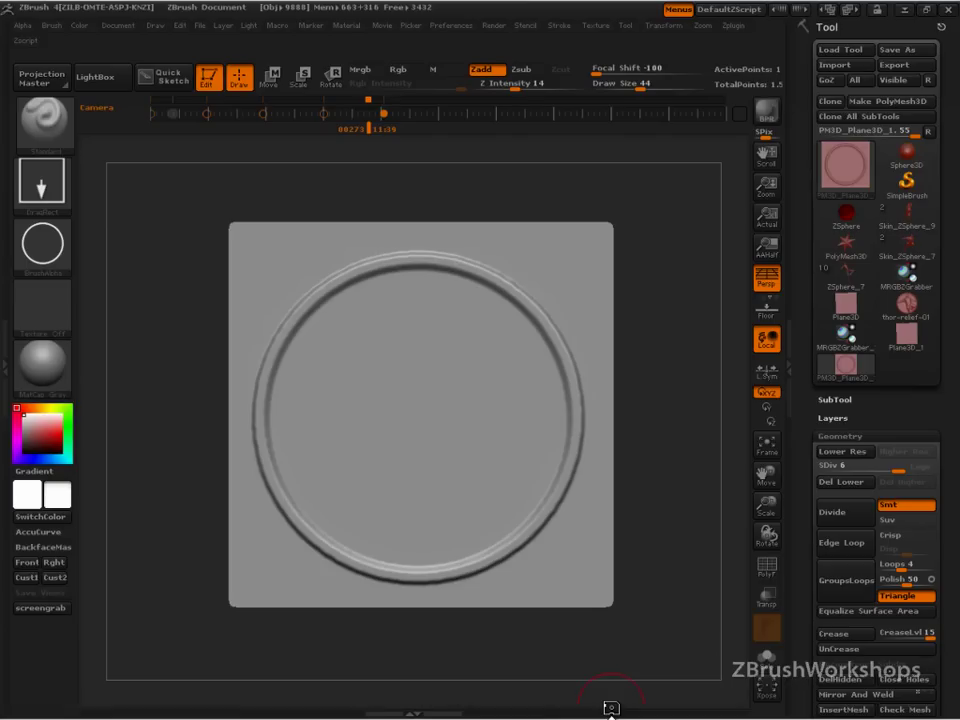
Store a morph target for the plane with its embossed ring.
left_click(845, 435)
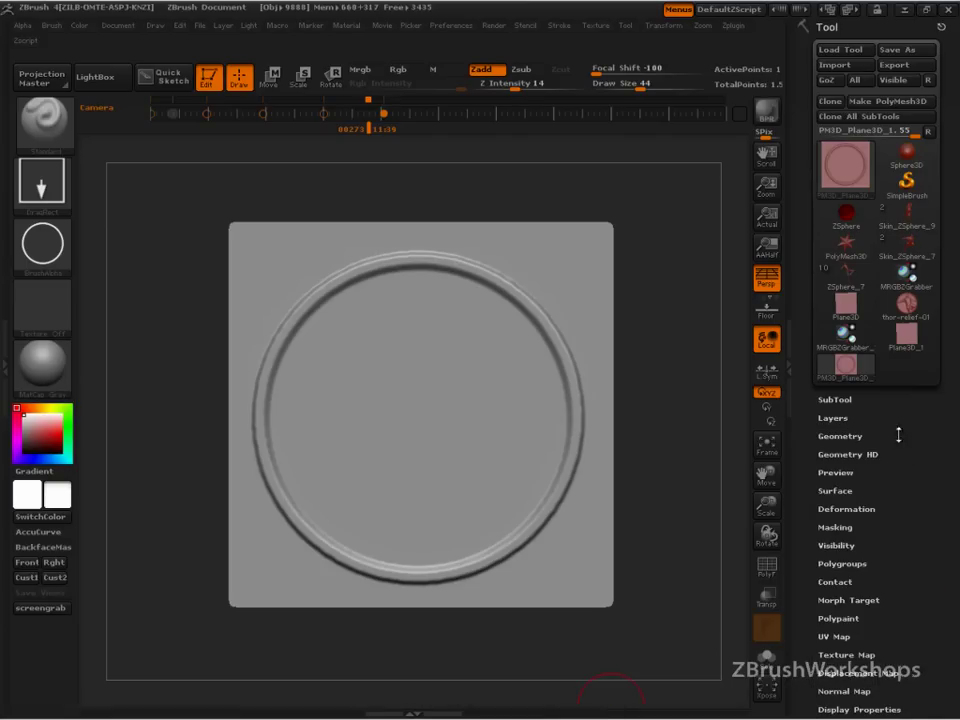
scroll(905, 405, "down", 3)
left_click(848, 431)
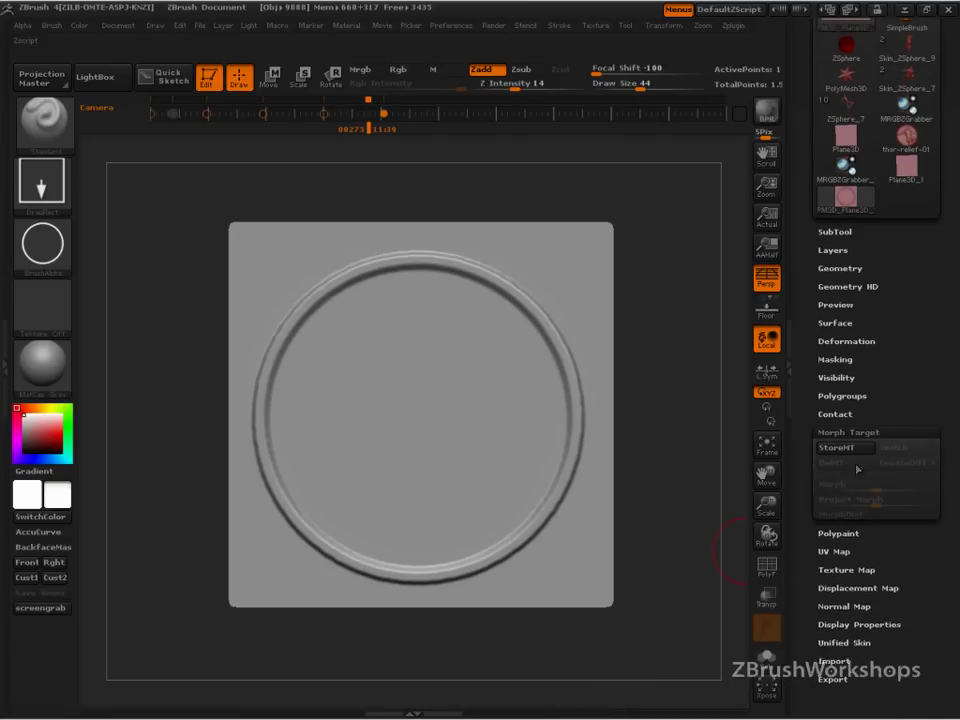
left_click(845, 447)
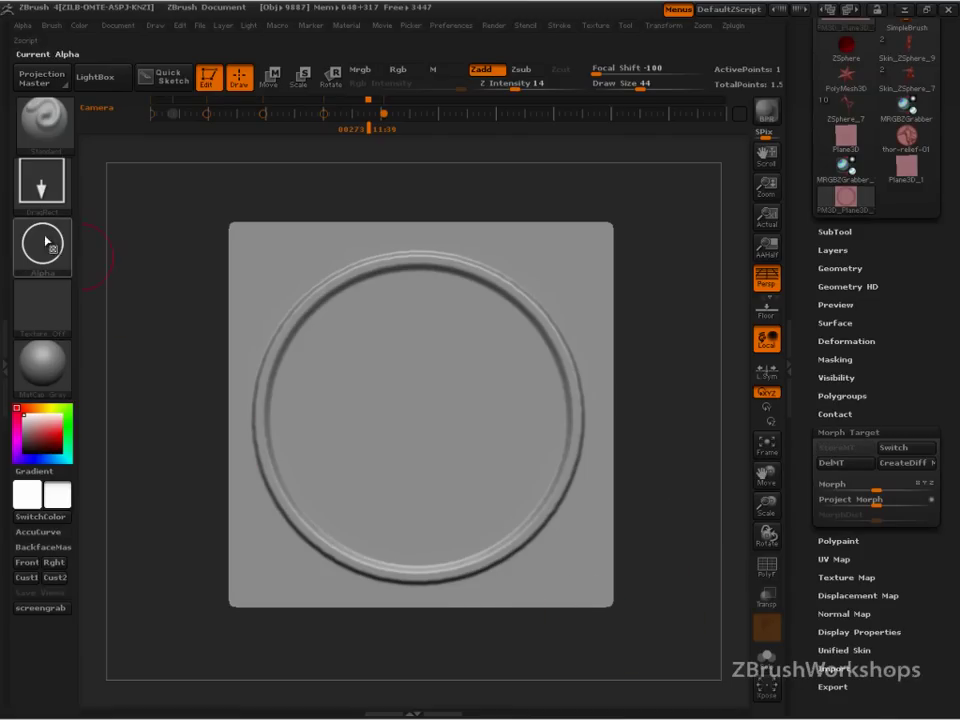
Select the cloudy sky Texture 04 and make an alpha from it.
left_click(45, 318)
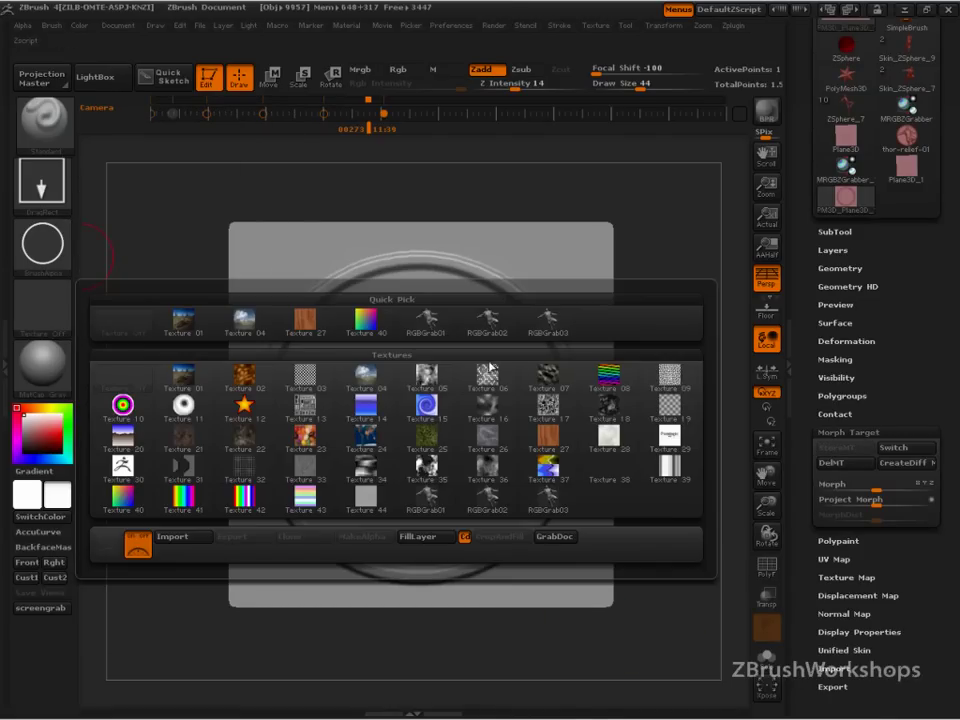
mouse_move(285, 490)
mouse_move(139, 452)
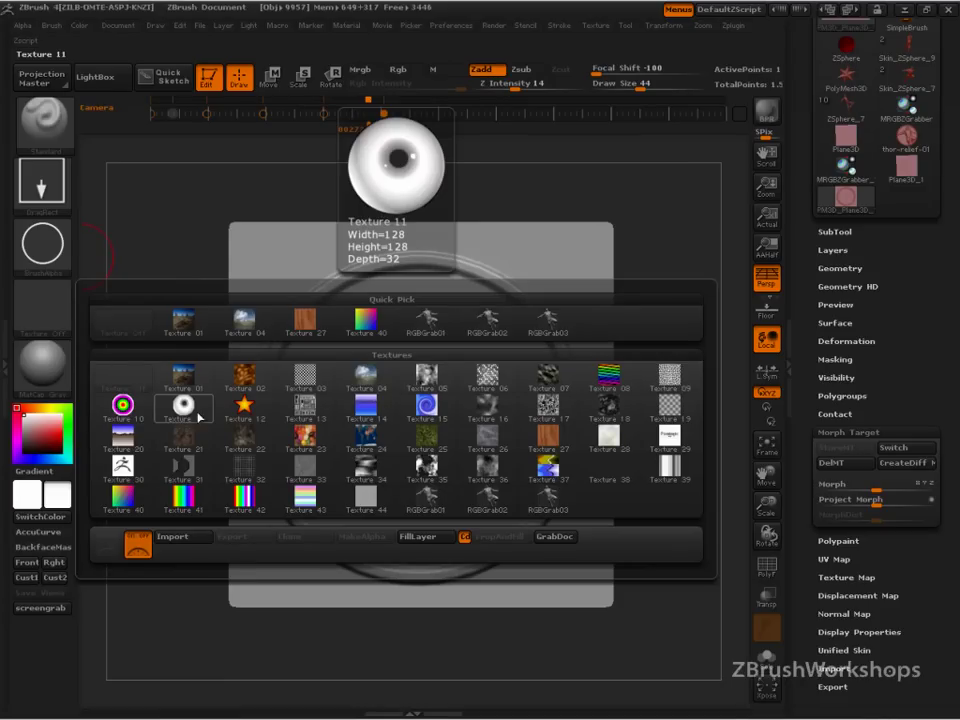
left_click(245, 323)
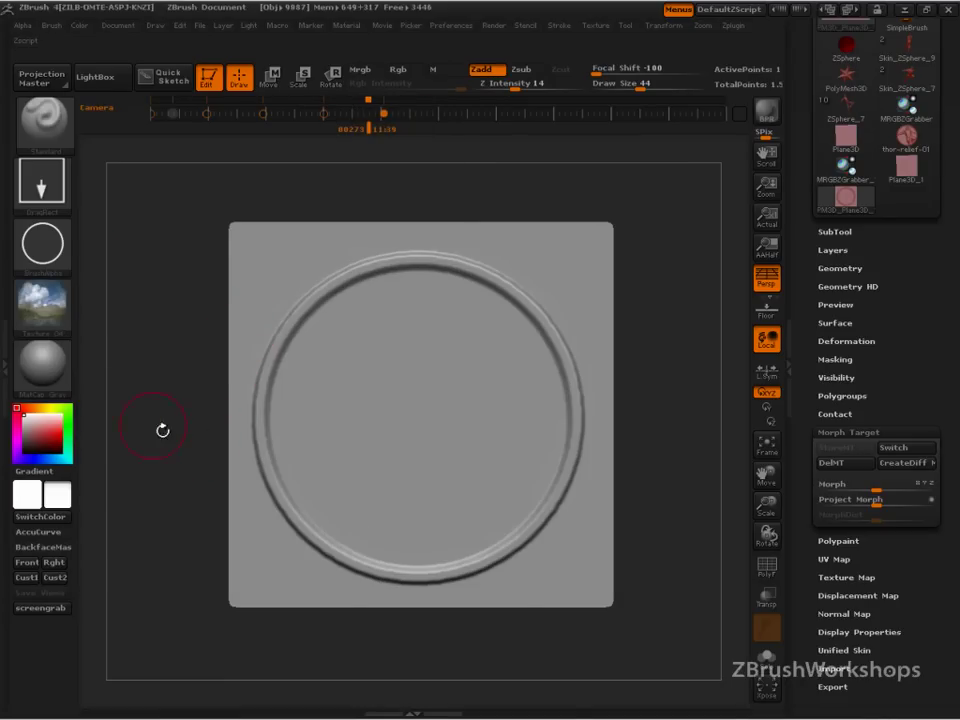
left_click(42, 305)
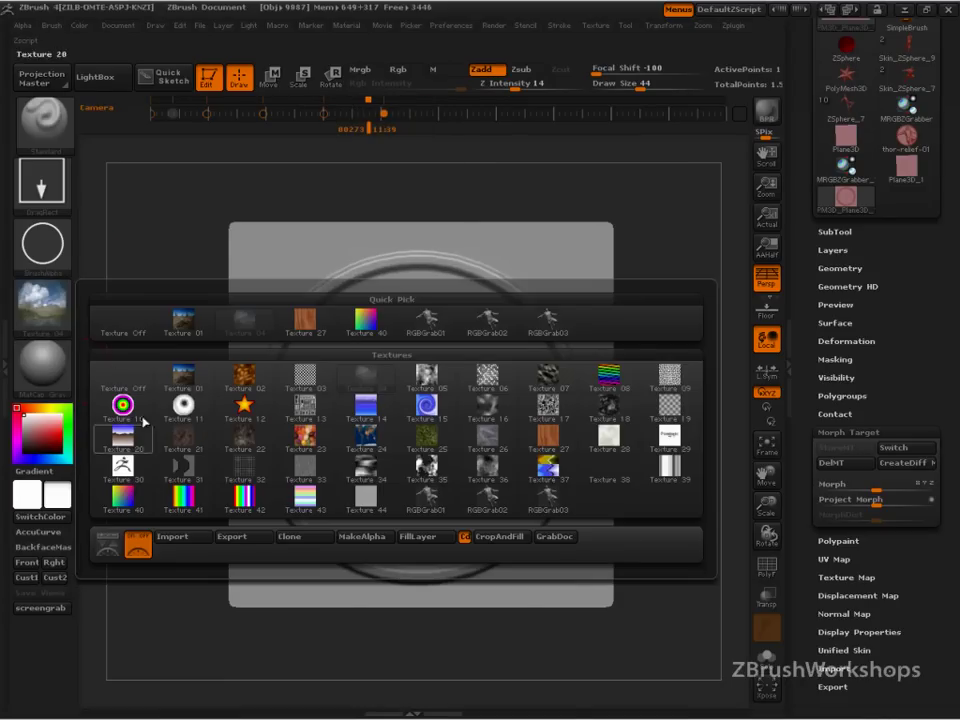
left_click(364, 537)
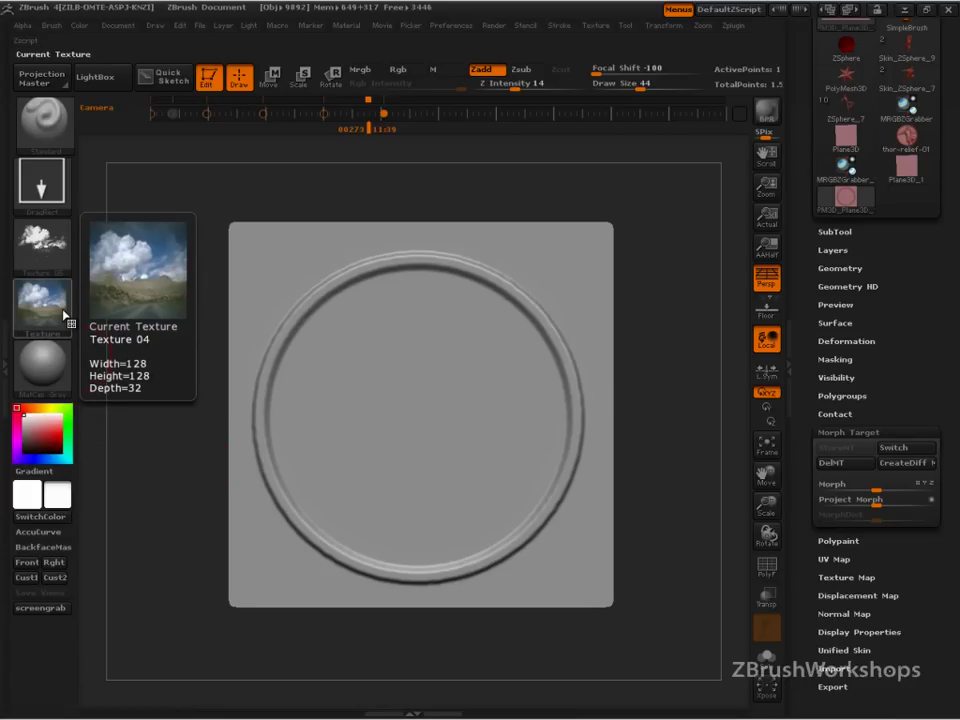
Reset the cloud alpha's adjustment curve to linear and set its blur to 1.
left_click(22, 25)
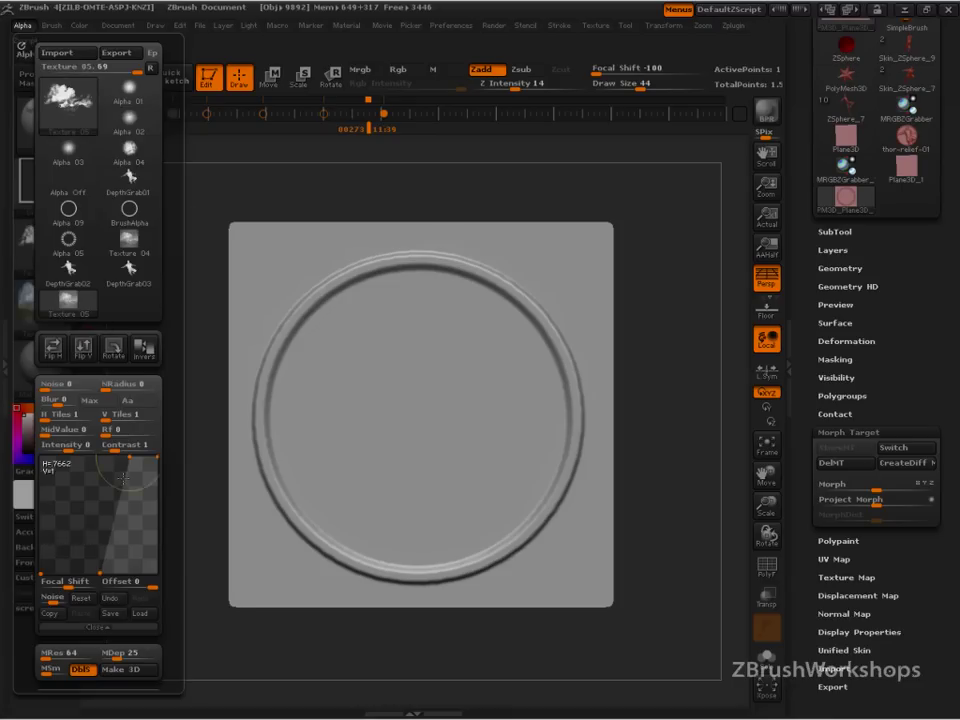
left_click(84, 599)
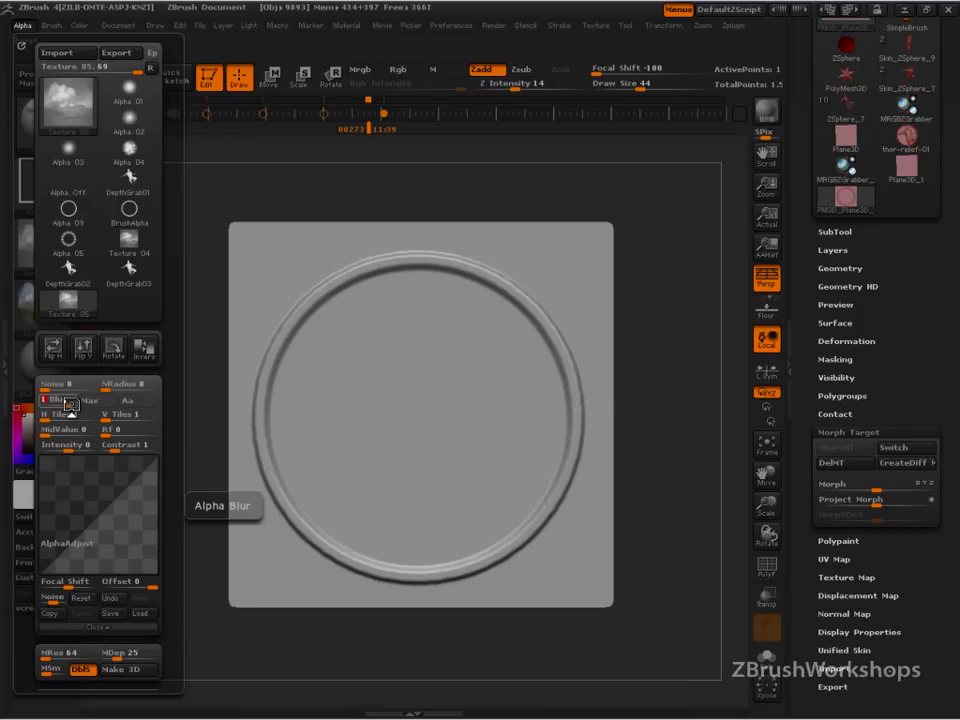
mouse_move(664, 574)
left_mouse_down()
mouse_move(675, 576)
mouse_move(664, 598)
left_mouse_up()
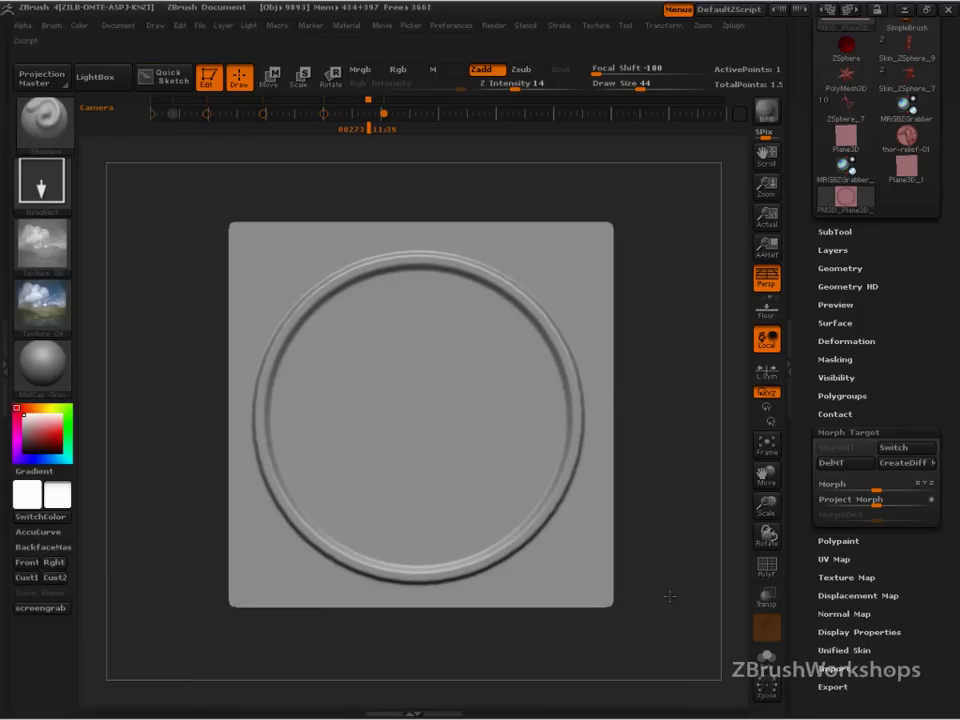
Switch the brush to Zsub with Z Intensity 10 and turn its texture off.
left_click(521, 69)
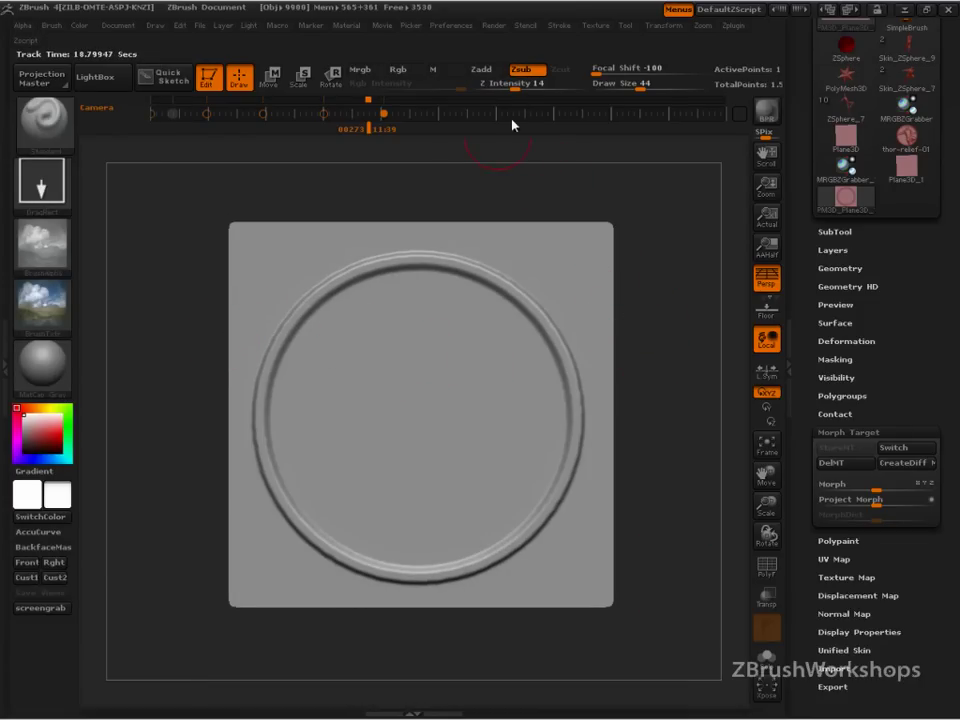
left_click_drag(514, 87, 510, 88)
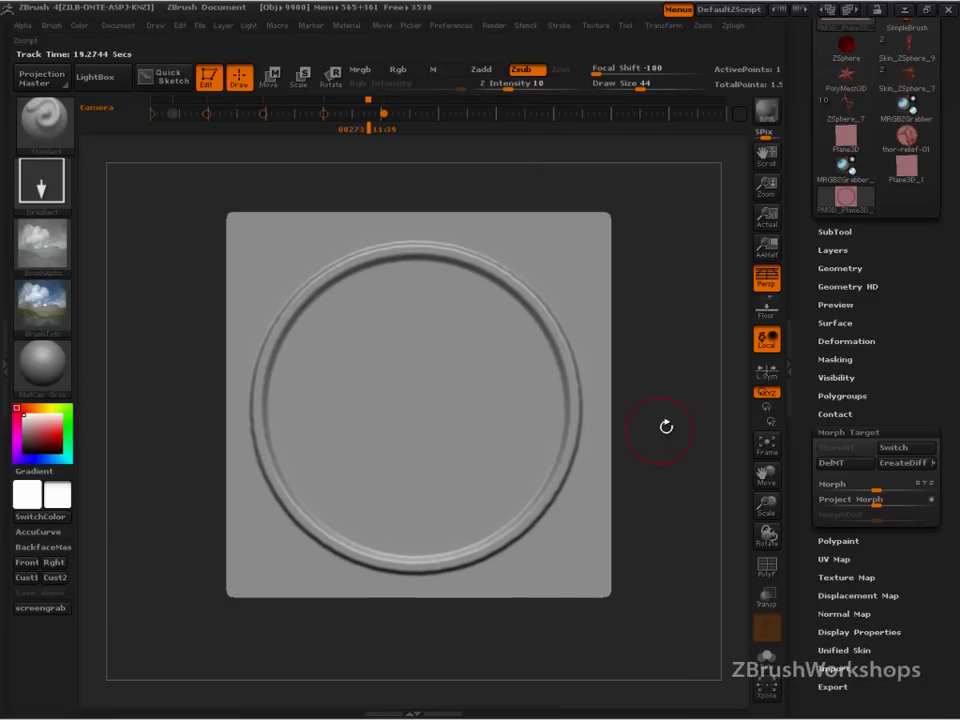
left_click(42, 307)
left_click(114, 343)
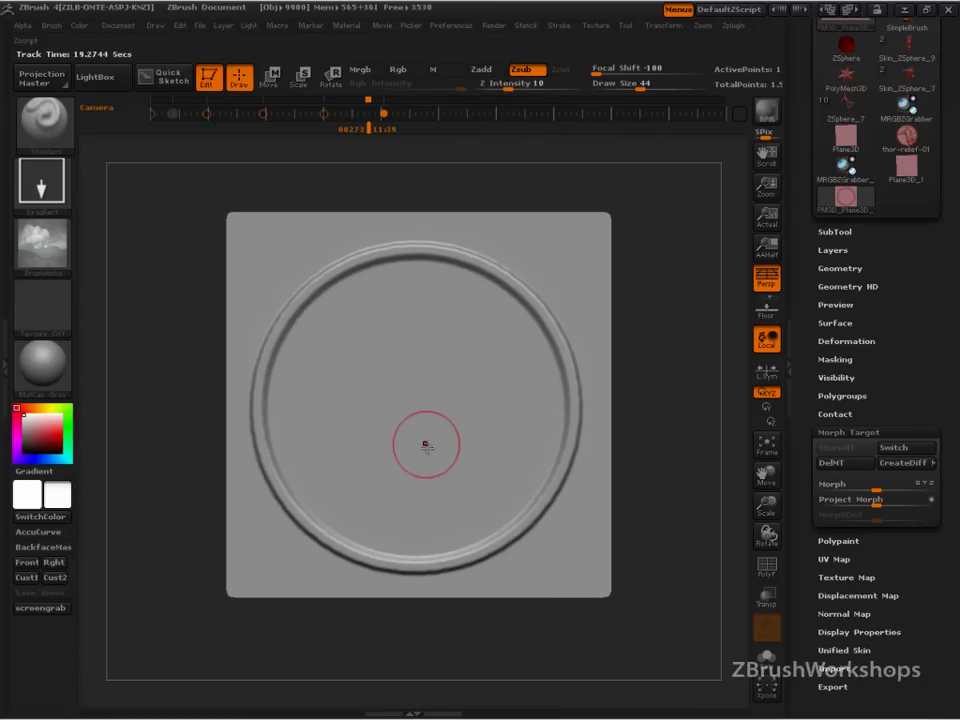
Emboss the cloud alpha from the ring's centre so the clouds fill the whole ring and reach slightly beyond it.
left_click_drag(414, 407, 418, 428)
mouse_move(424, 491)
left_mouse_down()
mouse_move(506, 364)
mouse_move(468, 228)
mouse_move(394, 200)
mouse_move(411, 160)
left_mouse_up()
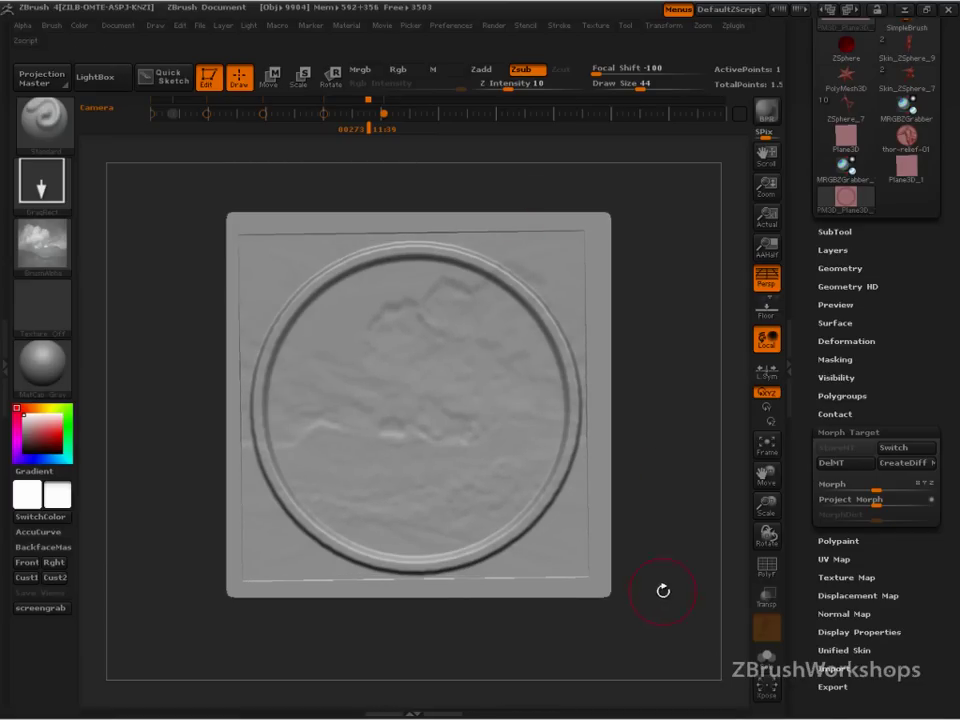
mouse_move(659, 618)
left_mouse_down()
mouse_move(696, 604)
mouse_move(654, 514)
left_mouse_up()
Switch to the Morph brush and erase the clouds from the ring border and the plane's surrounding corners.
key("b")
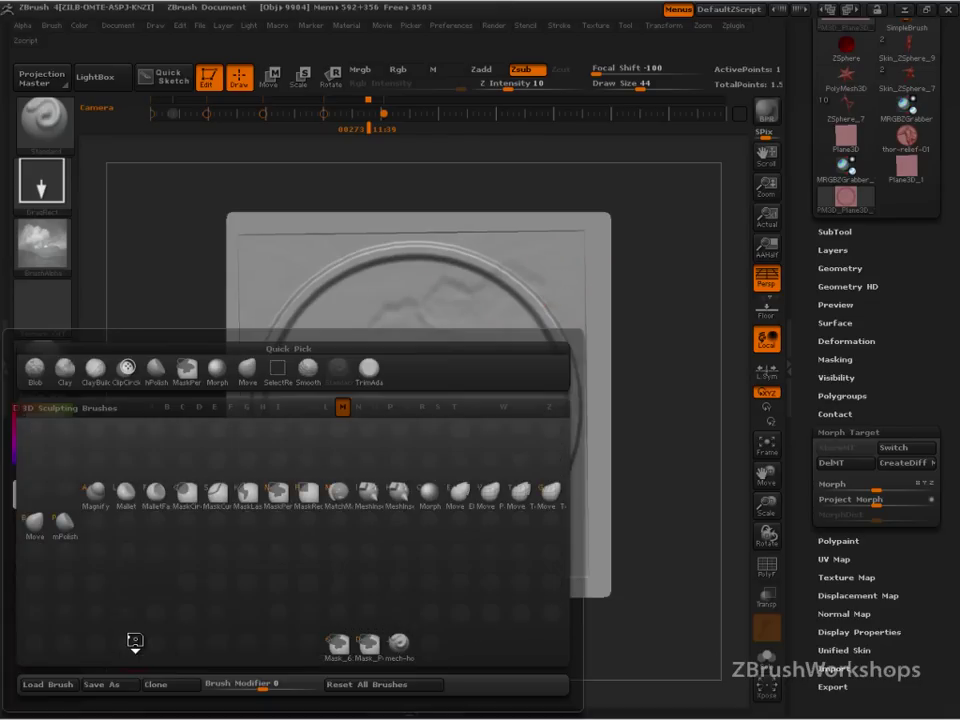
key("m")
key("r")
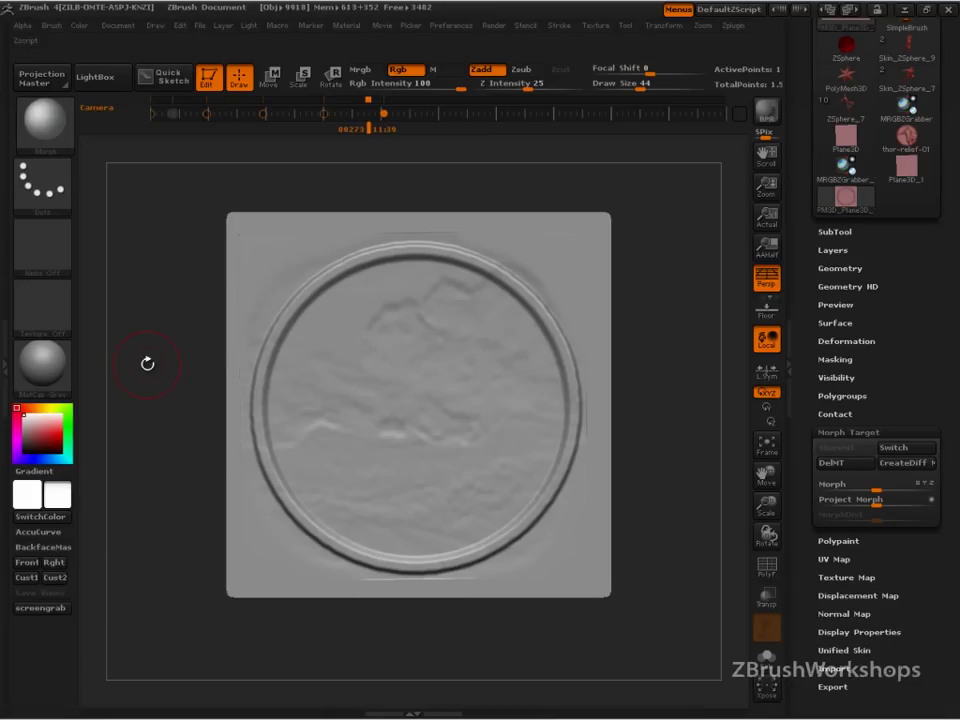
left_click_drag(433, 616, 710, 606)
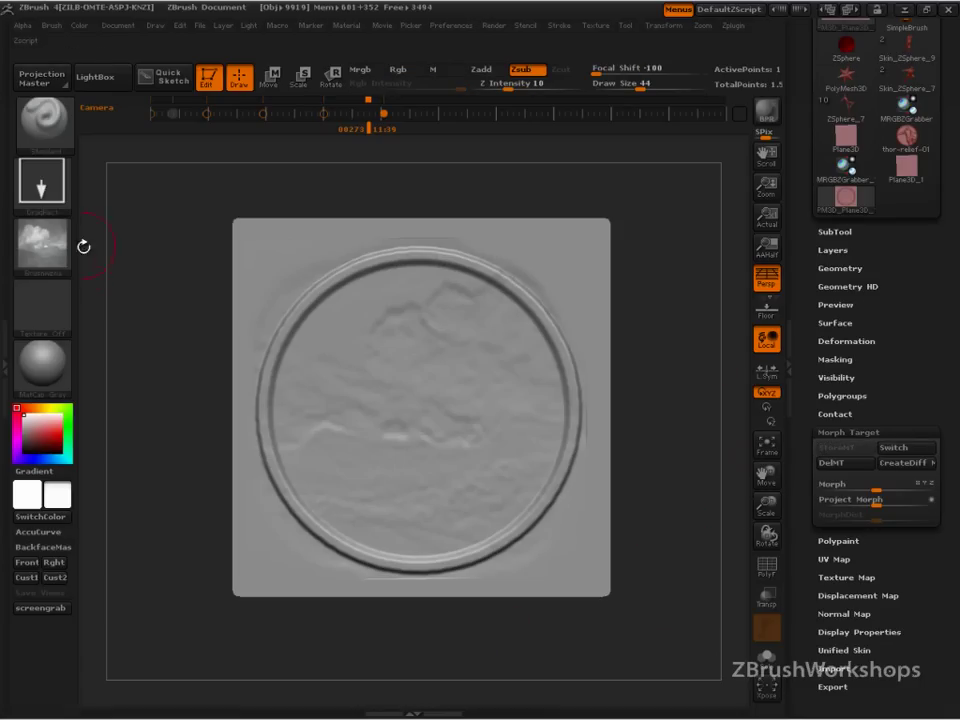
Load the figure alpha DepthGrab03 on the Standard DragRect brush and set it to Zadd with Z Intensity 34.
left_click(42, 245)
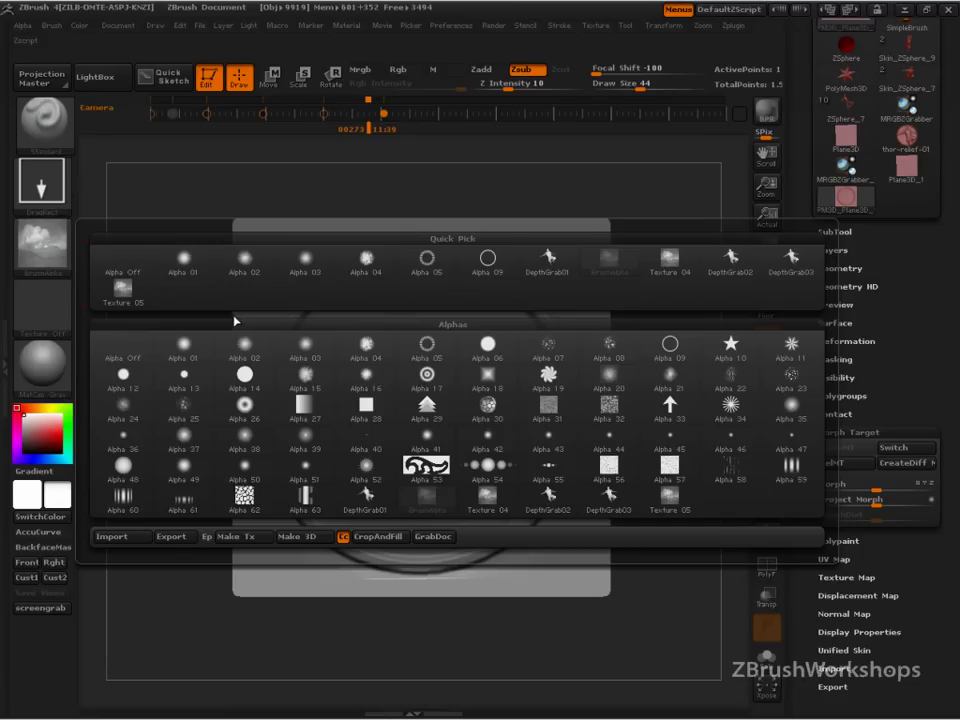
left_click(798, 263)
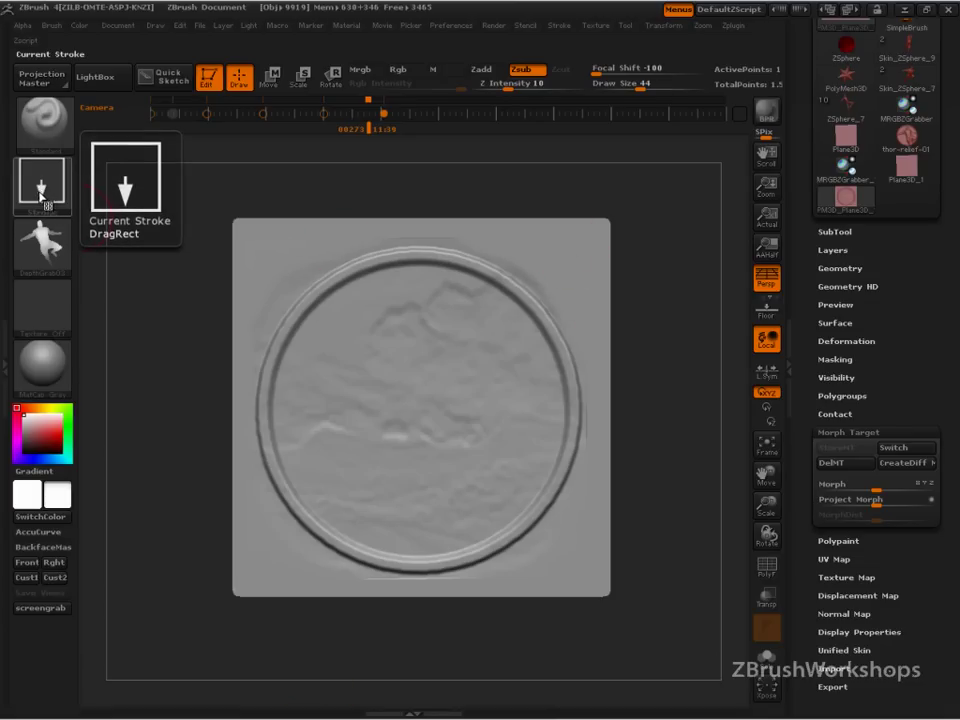
left_click(482, 69)
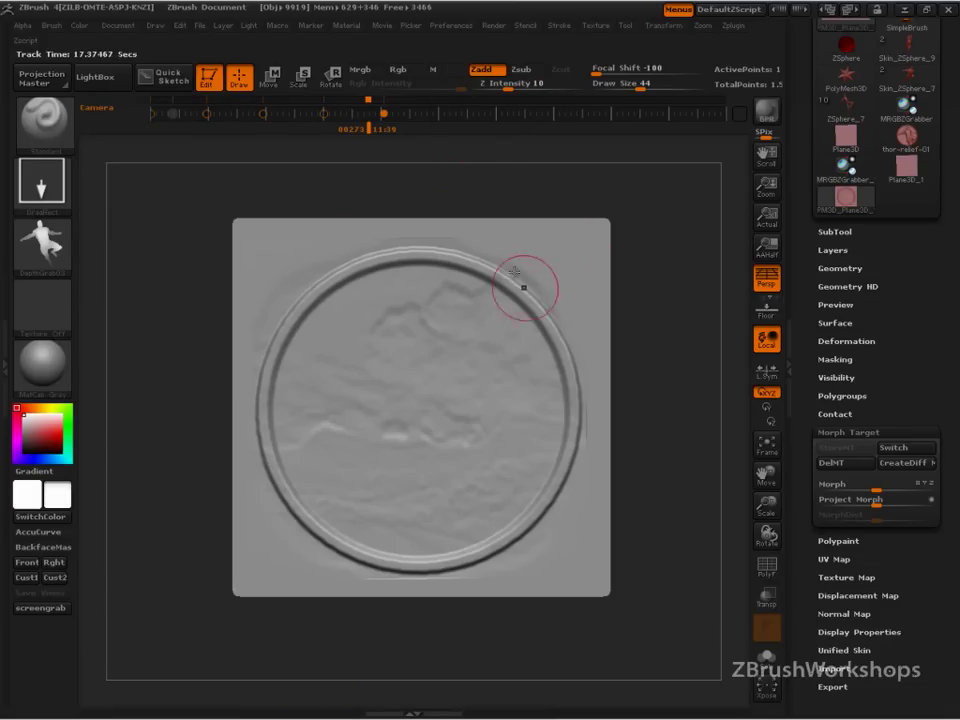
left_click_drag(516, 87, 537, 87)
Add a new sculpting layer to the plane for the figure relief.
left_click_drag(665, 439, 686, 462)
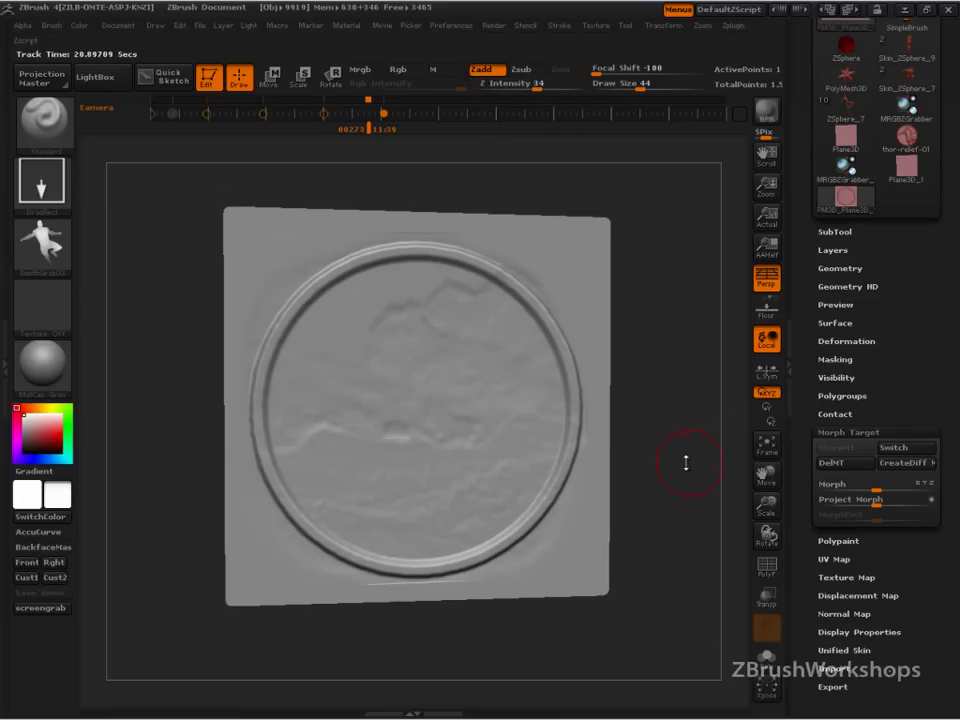
left_click(835, 246)
left_click(828, 435)
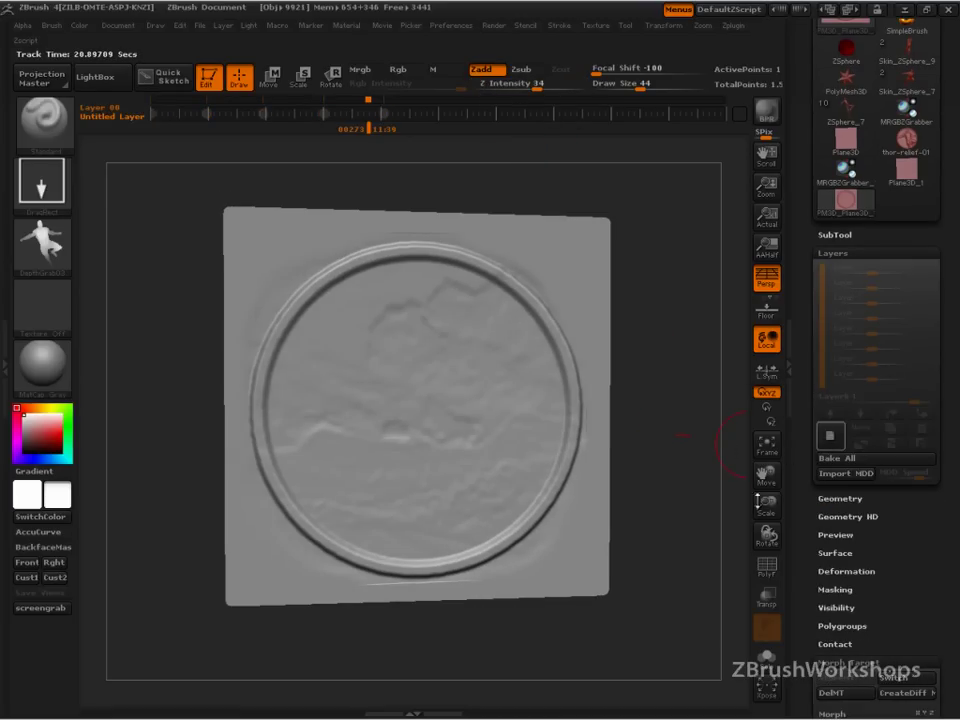
left_click_drag(647, 564, 644, 566)
Try embossing the figure alpha inside the ring at several sizes, positions and angles, undoing each placement.
mouse_move(433, 427)
left_mouse_down()
mouse_move(455, 440)
mouse_move(548, 368)
mouse_move(490, 250)
mouse_move(455, 220)
mouse_move(454, 189)
left_mouse_up()
mouse_move(675, 443)
left_mouse_down()
mouse_move(718, 455)
mouse_move(686, 452)
left_mouse_up()
key("ctrl+z")
left_click_drag(411, 446, 437, 208)
left_click_drag(671, 392, 680, 434, "shift")
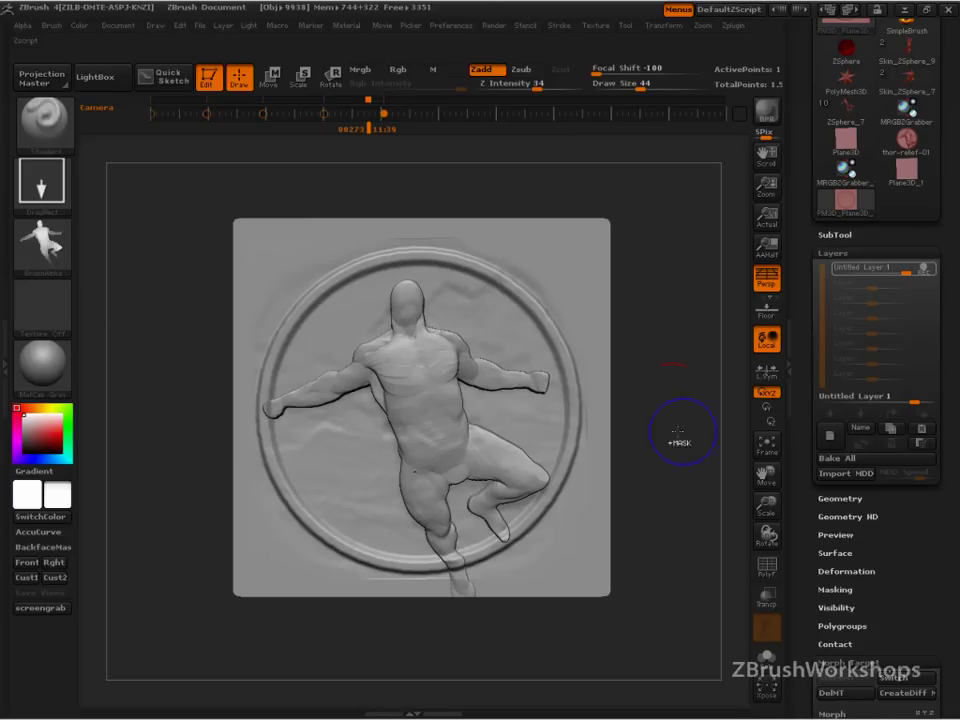
key("ctrl+z")
left_click_drag(410, 295, 443, 200)
key("ctrl+z")
left_click_drag(430, 313, 612, 345)
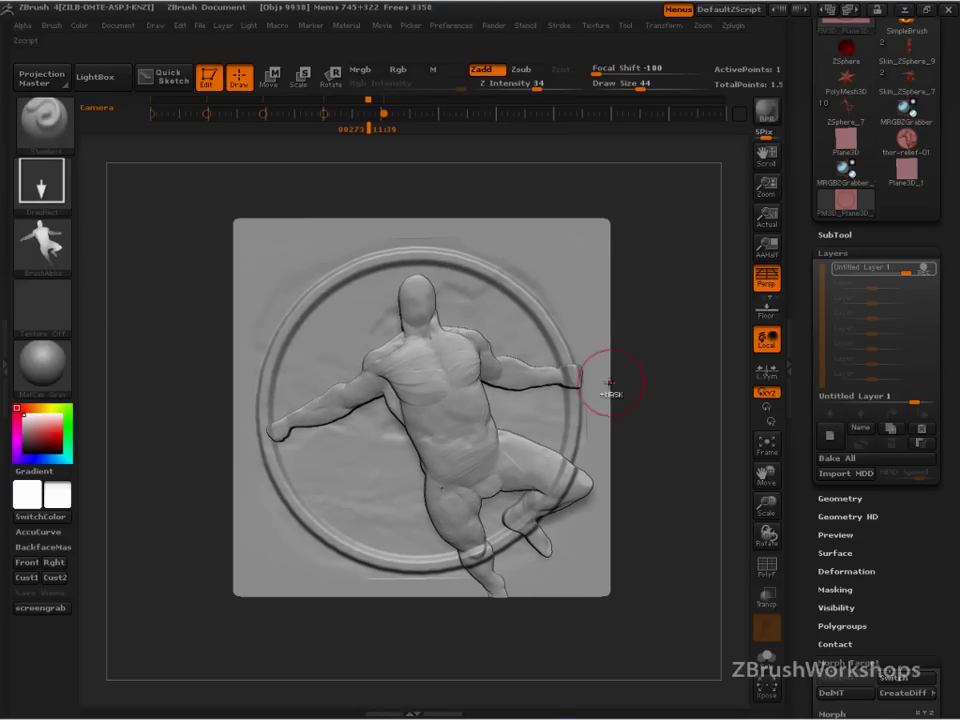
left_click_drag(688, 433, 634, 452)
key("ctrl+z")
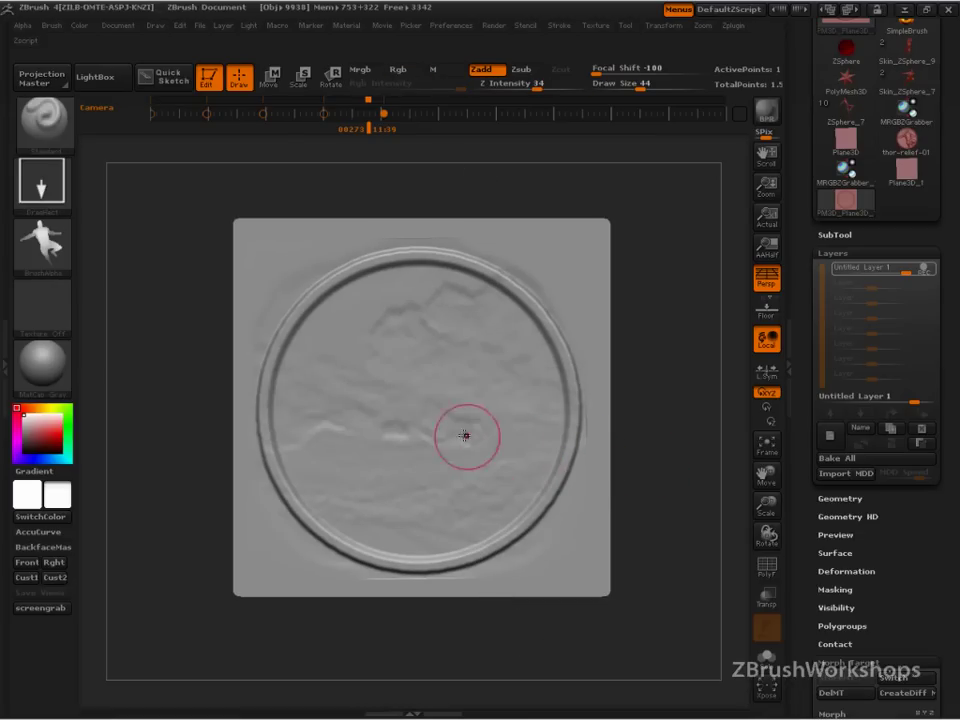
left_click_drag(475, 210, 699, 355)
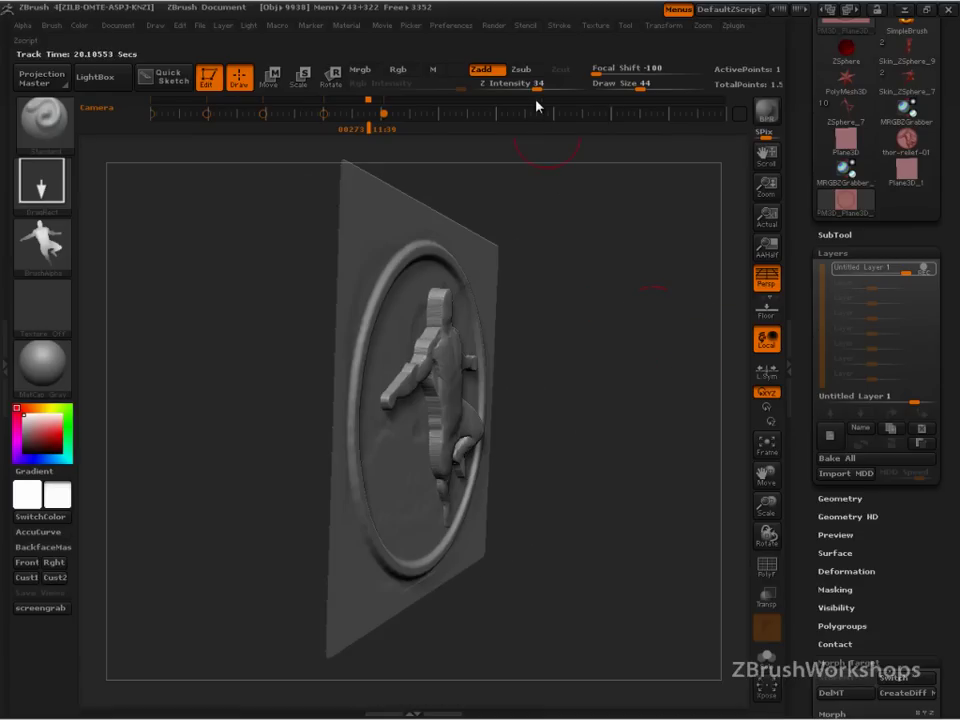
key("ctrl+z")
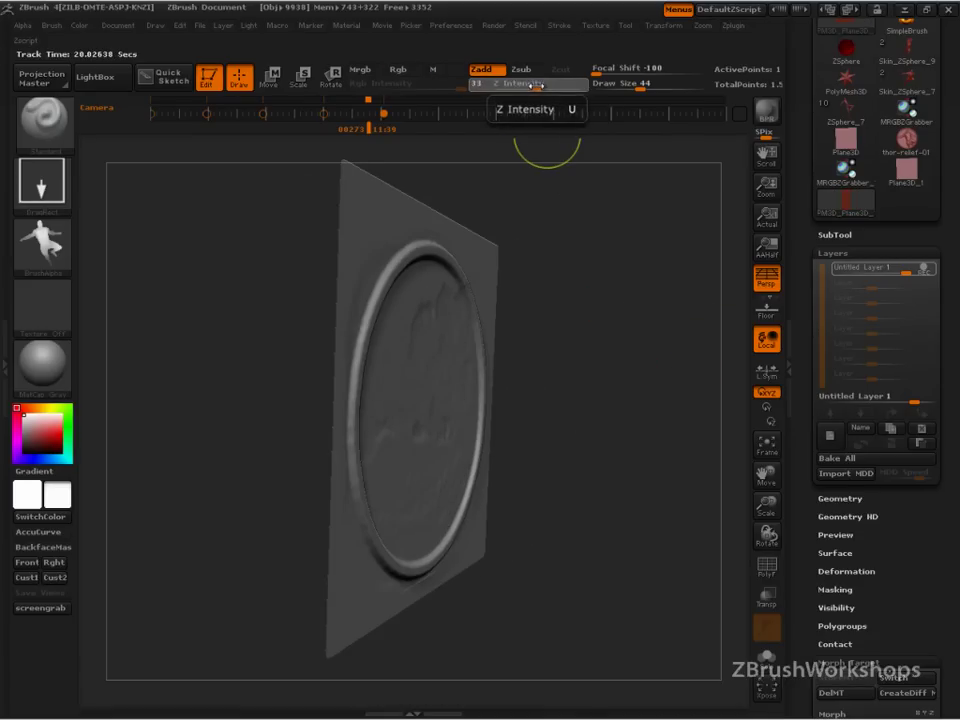
Lower the Z Intensity to 31 and emboss the figure over the clouds, spanning the ring with one foot crossing the border.
left_click_drag(645, 335, 510, 390)
left_click_drag(432, 428, 435, 199)
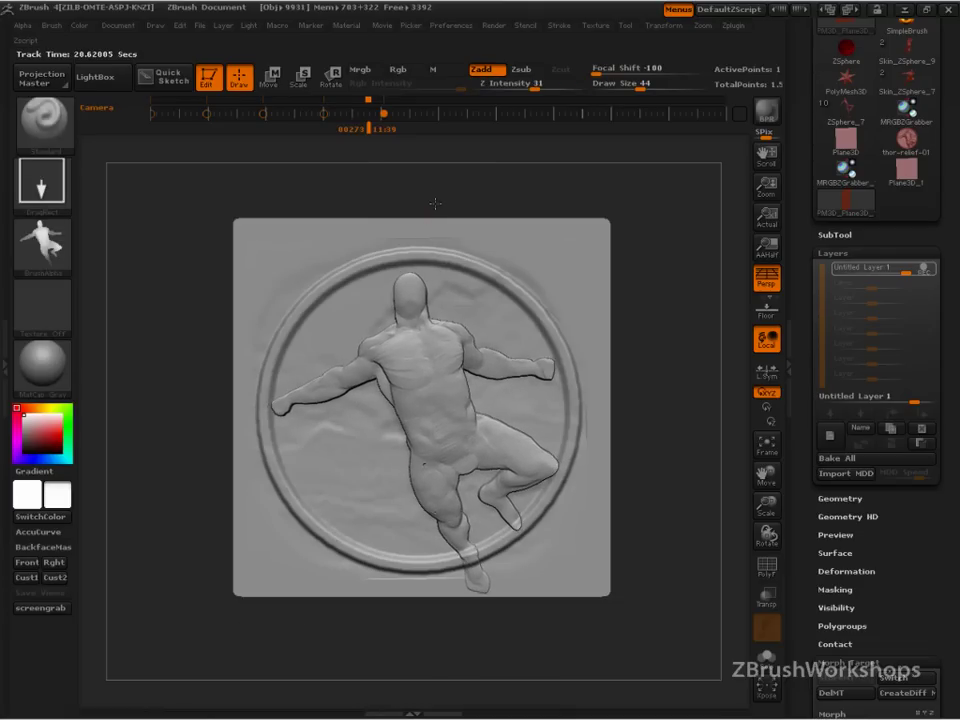
left_click_drag(654, 345, 653, 396)
mouse_move(686, 465)
left_mouse_down()
mouse_move(641, 473)
mouse_move(675, 461)
left_mouse_up()
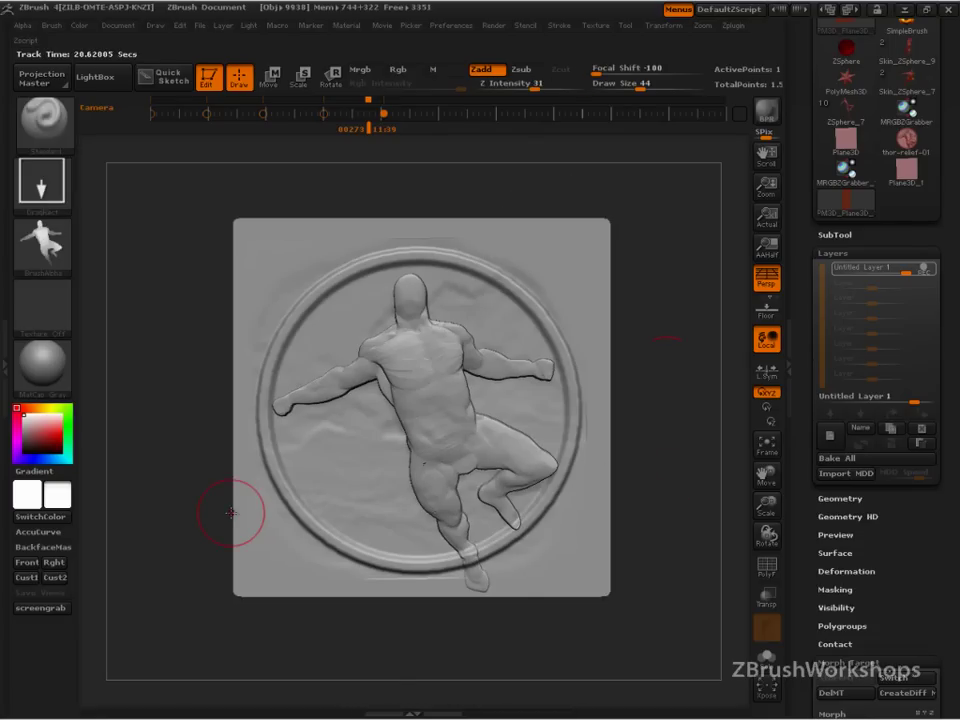
Use the Morph brush to erase the straight leg's foot where it extends over and beyond the ring border.
key("b")
key("m")
key("o")
left_click_drag(668, 597, 594, 427)
left_click_drag(650, 464, 630, 668)
left_click_drag(741, 630, 696, 513, "alt")
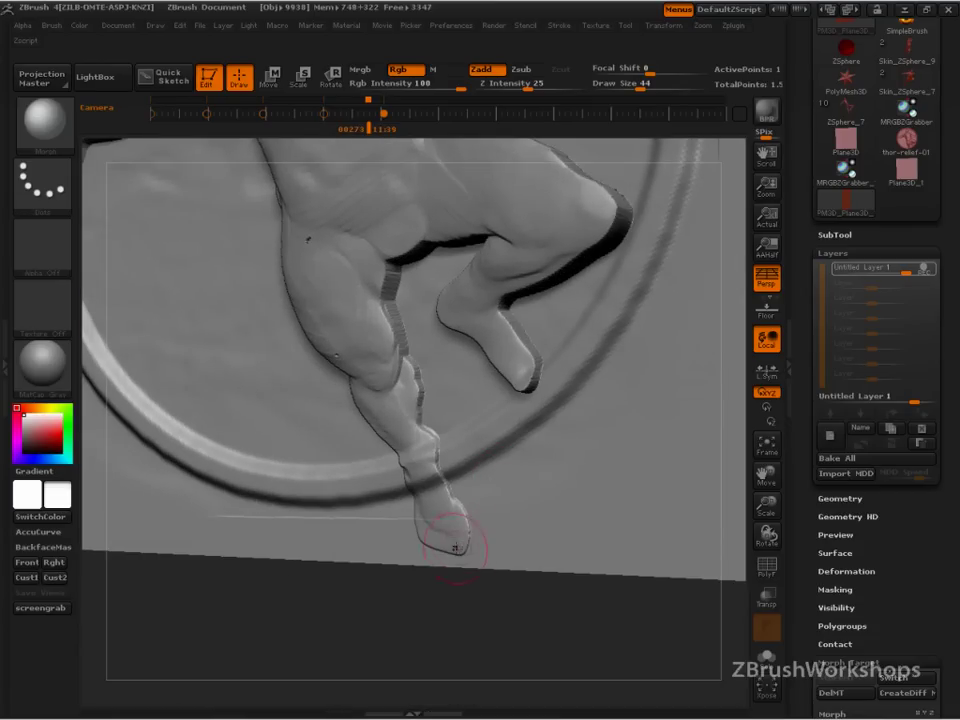
mouse_move(455, 548)
left_mouse_down()
mouse_move(424, 510)
mouse_move(446, 466)
mouse_move(407, 479)
mouse_move(425, 465)
left_mouse_up()
left_click_drag(447, 598, 496, 630)
Clean up the bent leg's toes where they meet the ring border with the Morph brush.
left_click_drag(561, 608, 608, 594)
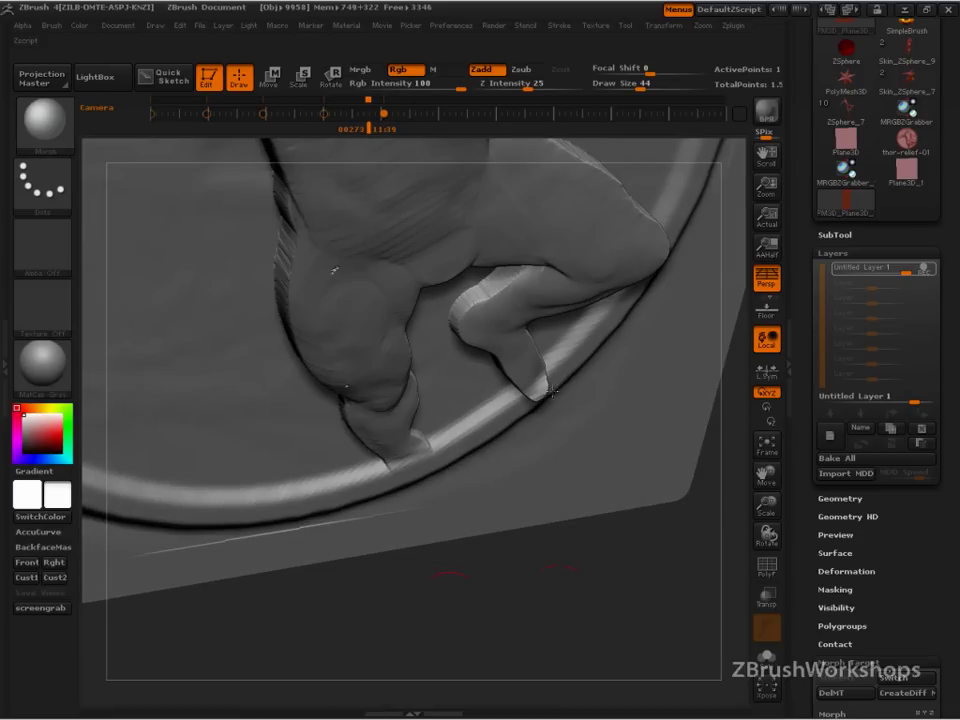
key("shift")
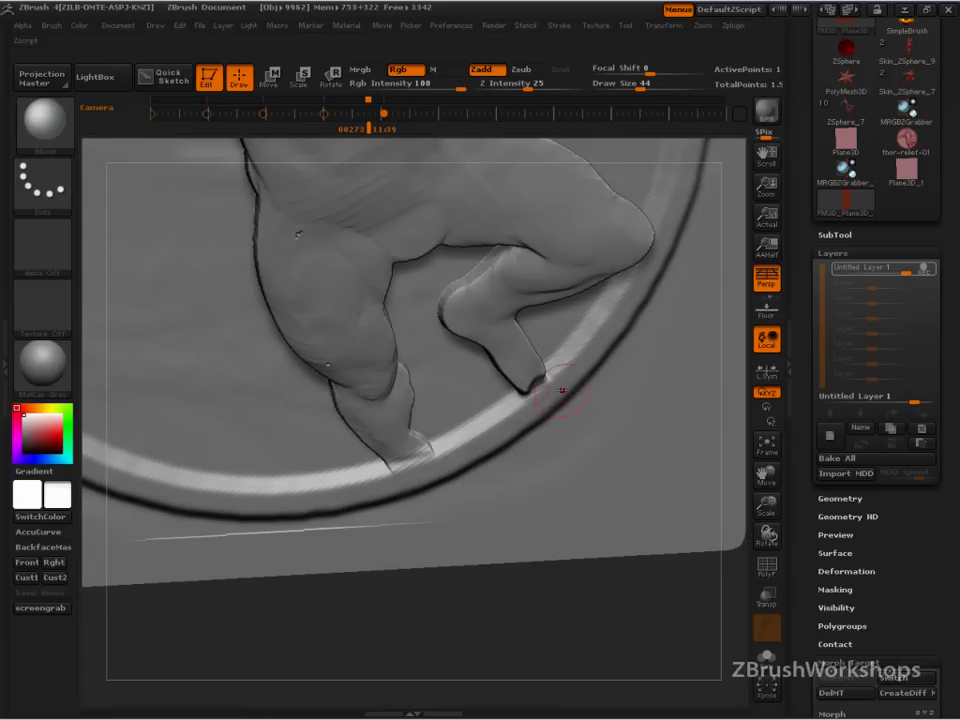
left_click_drag(550, 610, 521, 557)
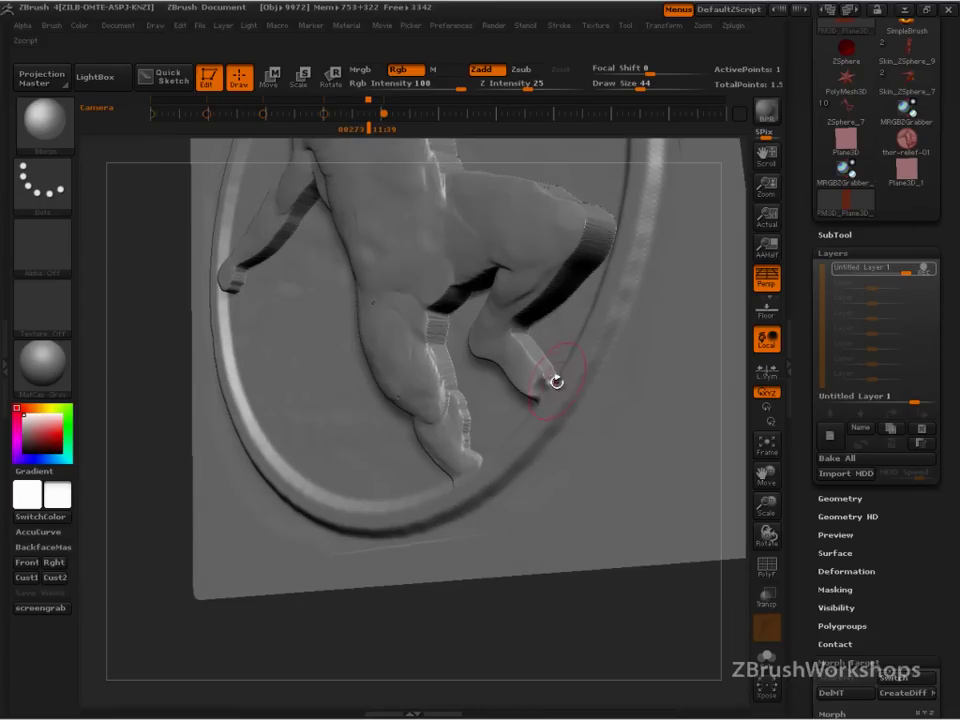
mouse_move(561, 624)
left_mouse_down()
mouse_move(523, 568)
mouse_move(470, 530)
mouse_move(583, 579)
mouse_move(568, 583)
mouse_move(668, 595)
mouse_move(628, 591)
mouse_move(651, 615)
mouse_move(649, 477)
left_mouse_up()
left_click_drag(394, 320, 395, 326, "shift")
left_click_drag(638, 606, 626, 548)
left_click_drag(626, 548, 625, 582)
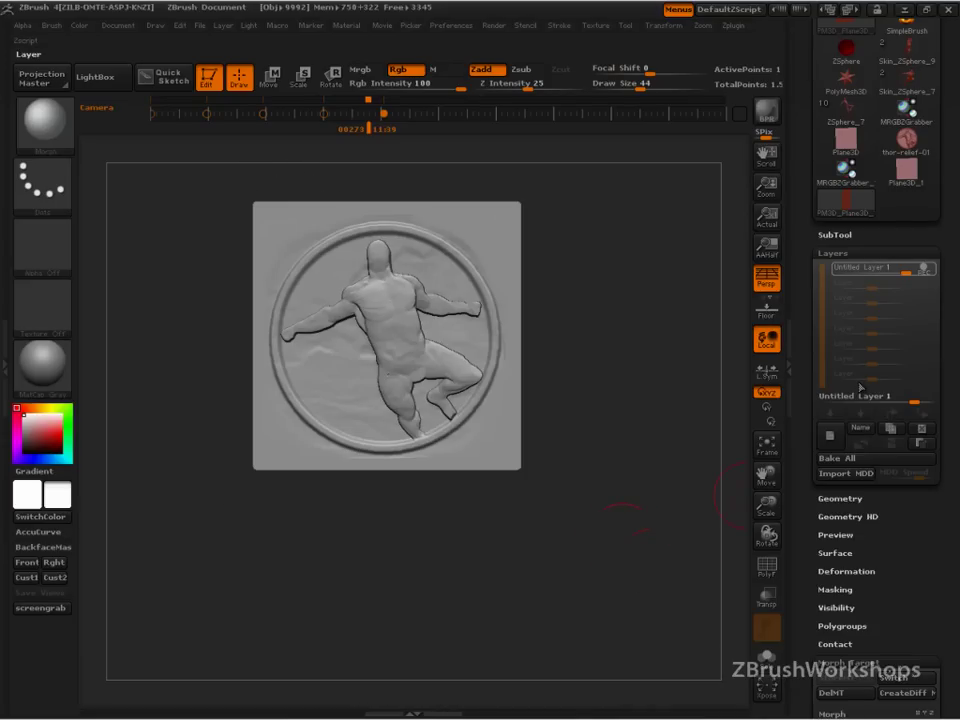
Turn off recording on the figure's layer.
left_click(926, 270)
left_click(929, 270)
left_click_drag(636, 464, 674, 501, "alt")
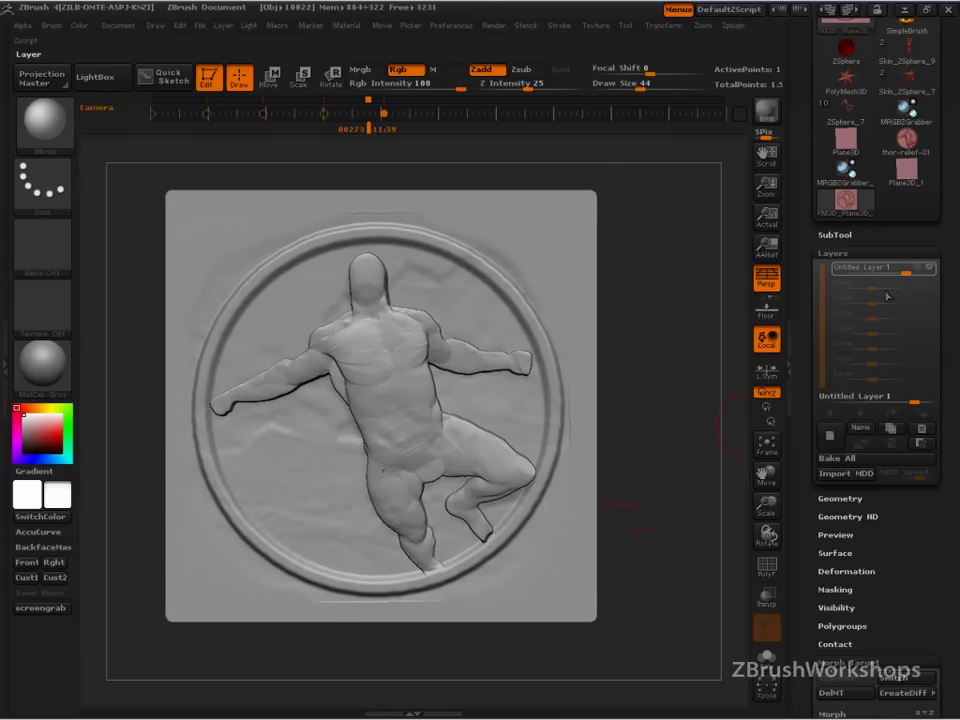
Try reduced intensities on the figure's layer, including about 0.82, and return it to 1.
left_click_drag(912, 270, 886, 272)
left_click_drag(889, 274, 905, 272)
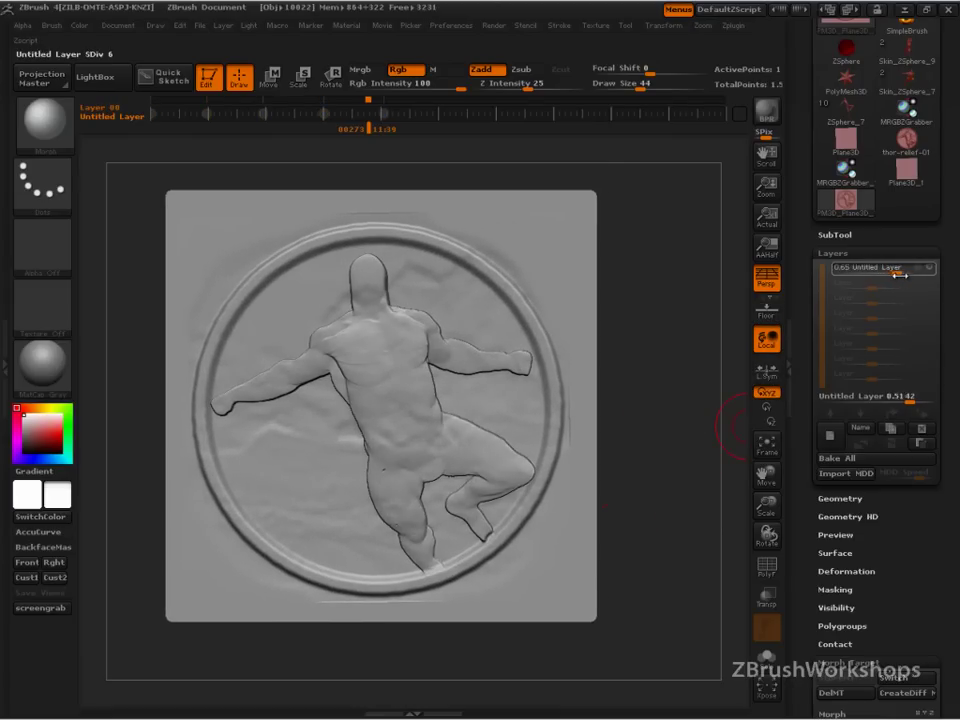
left_click_drag(712, 370, 677, 414)
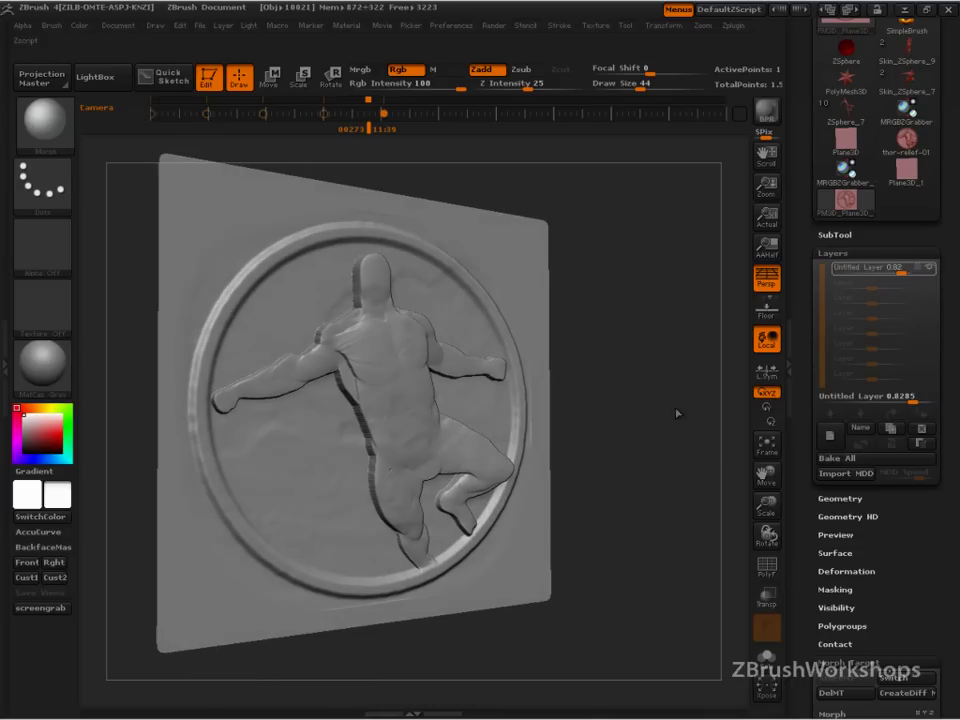
left_click_drag(904, 272, 915, 272)
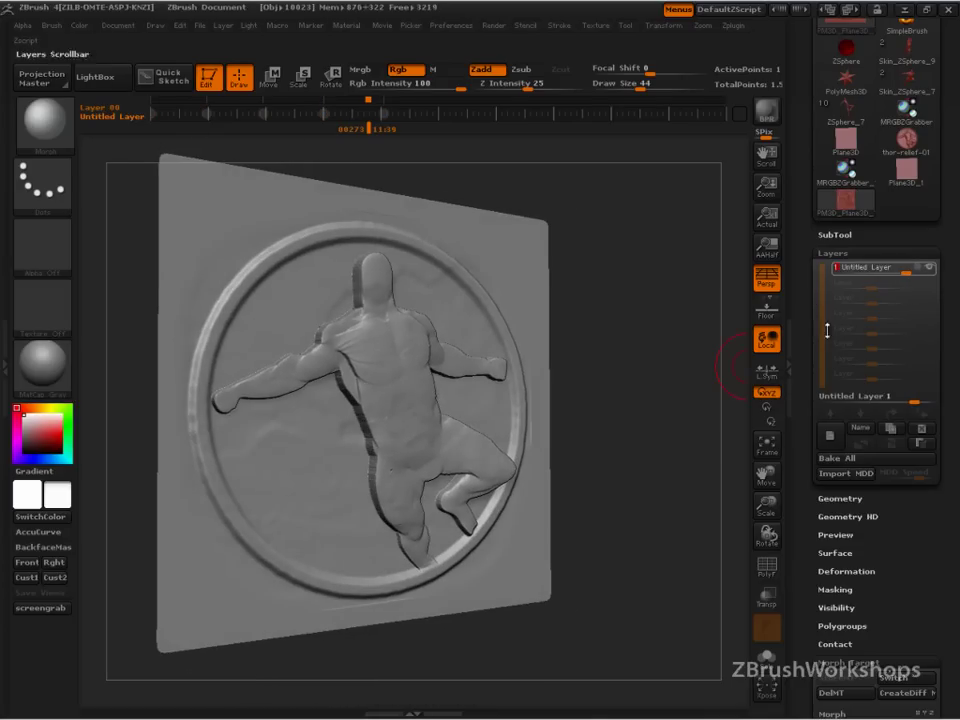
Soften the relief's hard edges with the Polish deformation, first at 1 and again at 7.
left_click(834, 253)
left_click(848, 434)
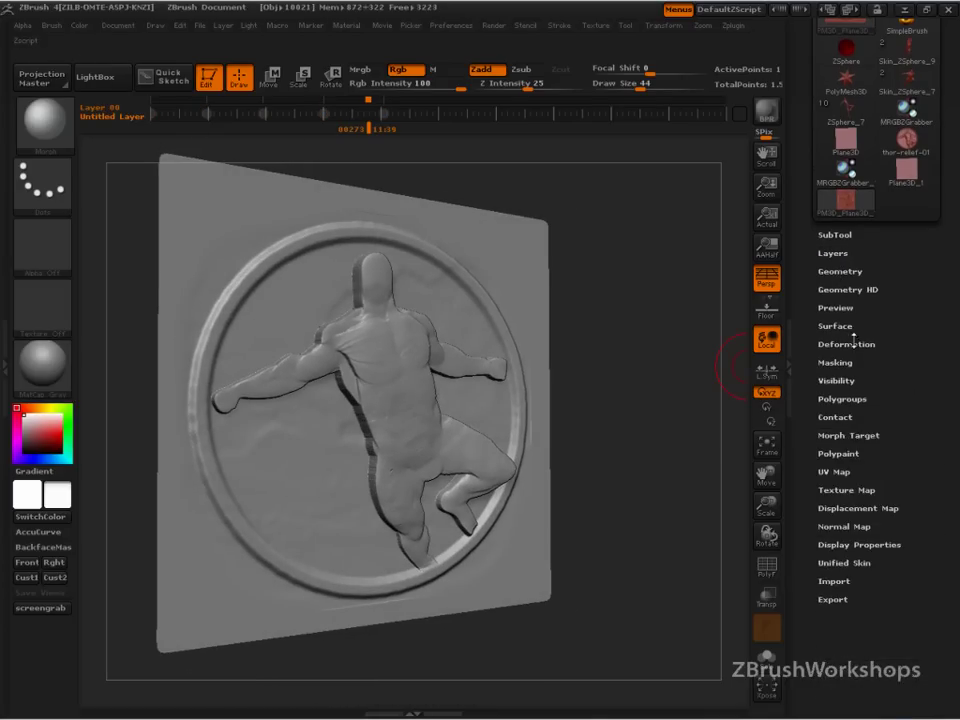
left_click(846, 343)
left_click(821, 312)
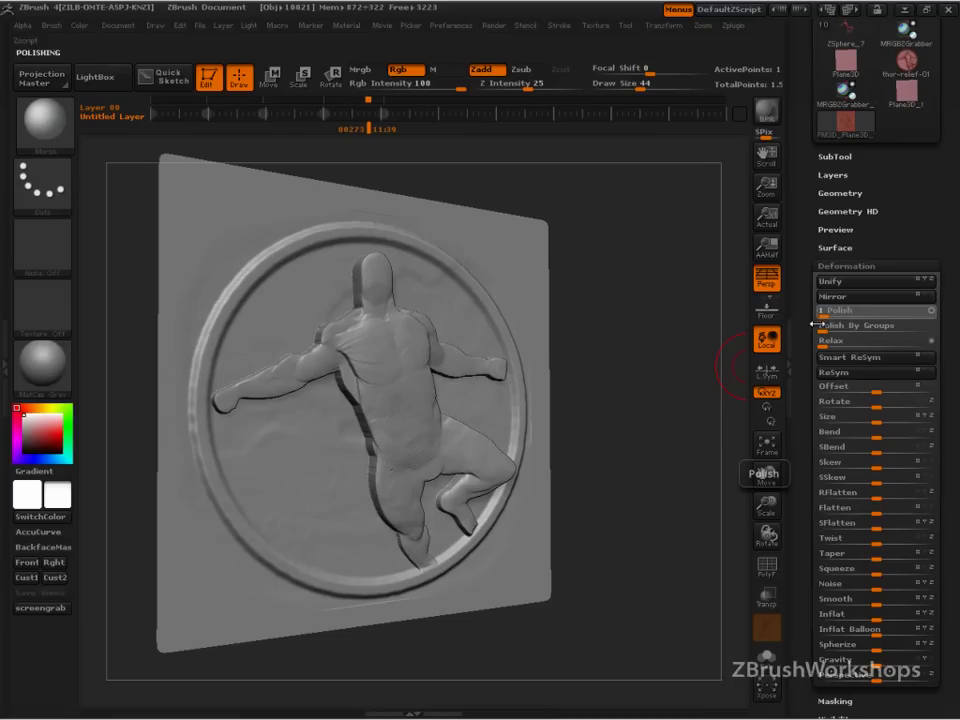
left_click_drag(681, 446, 672, 445)
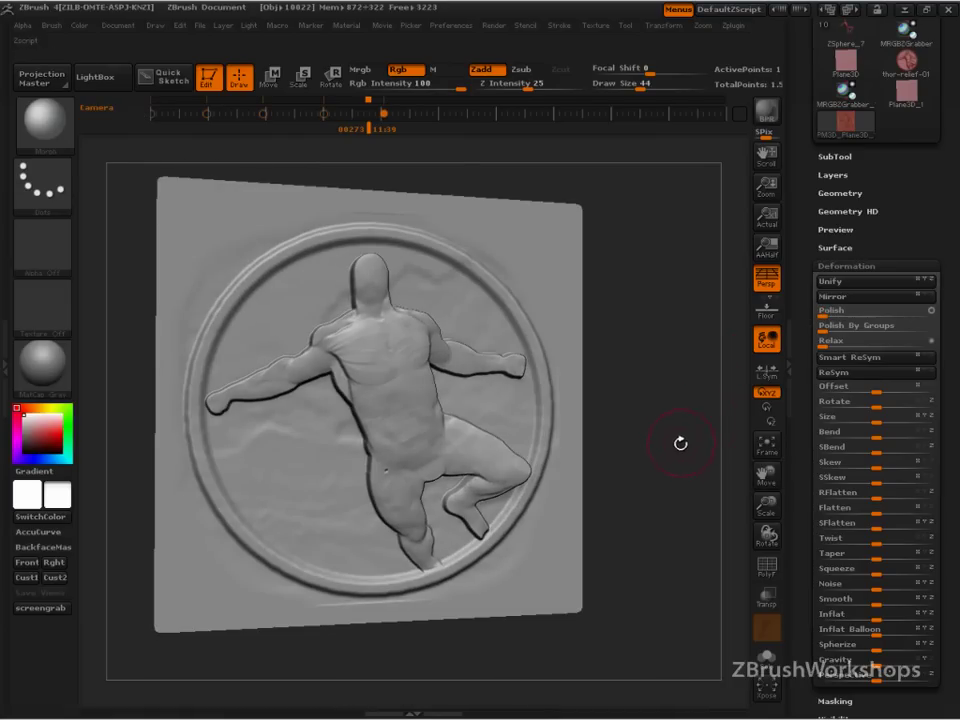
left_click(824, 316)
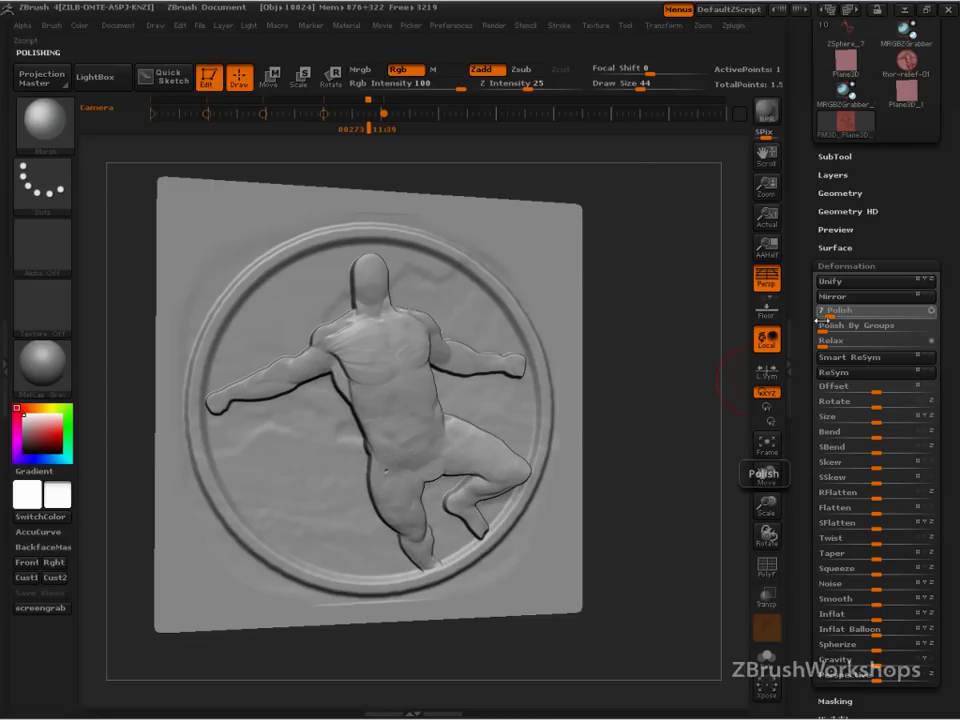
mouse_move(691, 476)
left_mouse_down()
mouse_move(701, 478)
mouse_move(700, 497)
mouse_move(649, 446)
mouse_move(671, 509)
left_mouse_up()
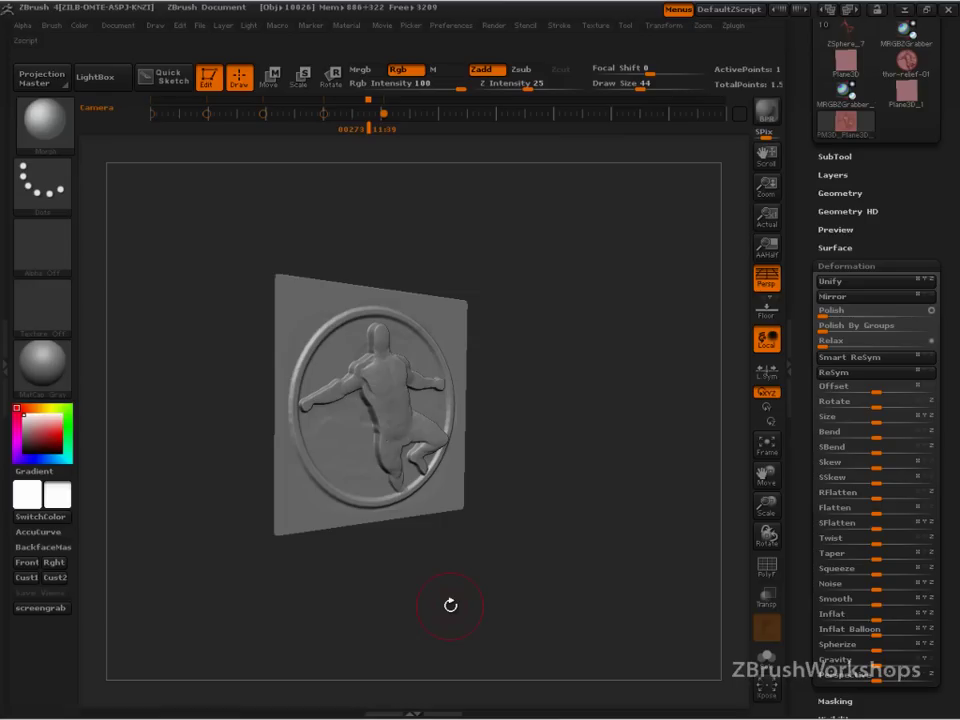
Select the ClipCircleCenter brush and clip the square plane to a circle along the ring's outer edge.
left_click_drag(570, 554, 637, 521)
left_click_drag(637, 521, 660, 571, "shift")
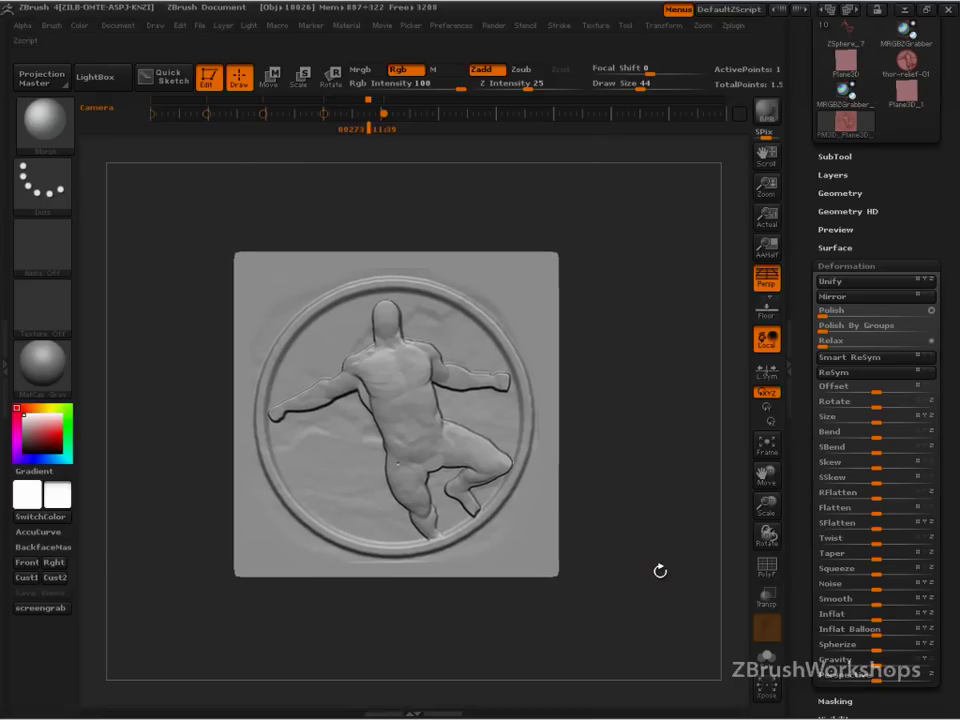
key("ctrl+shift")
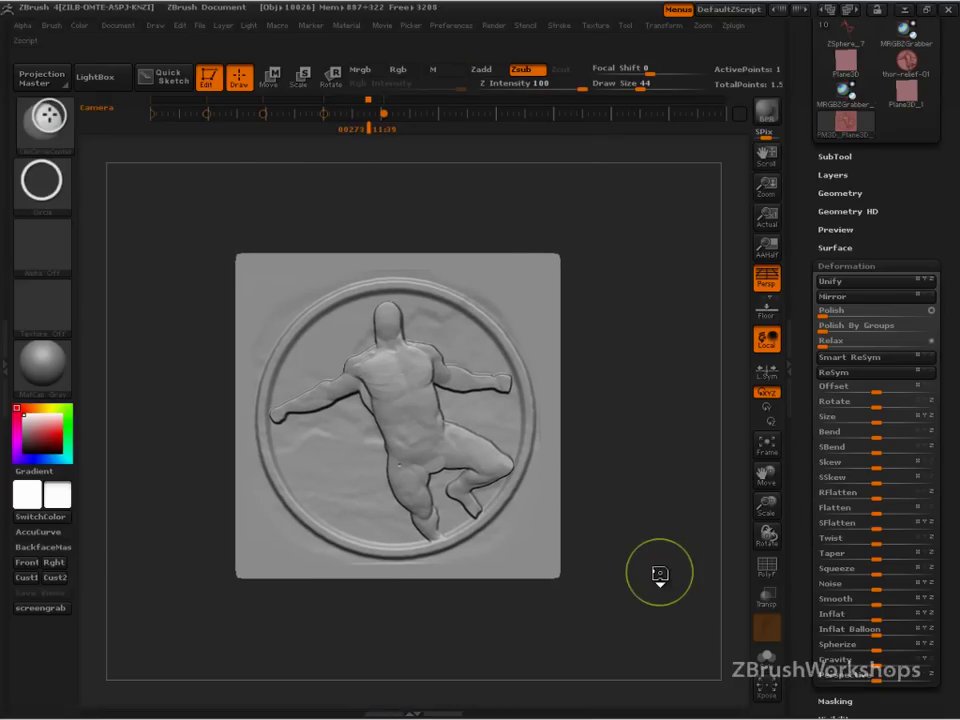
left_click(56, 133, "ctrl+shift")
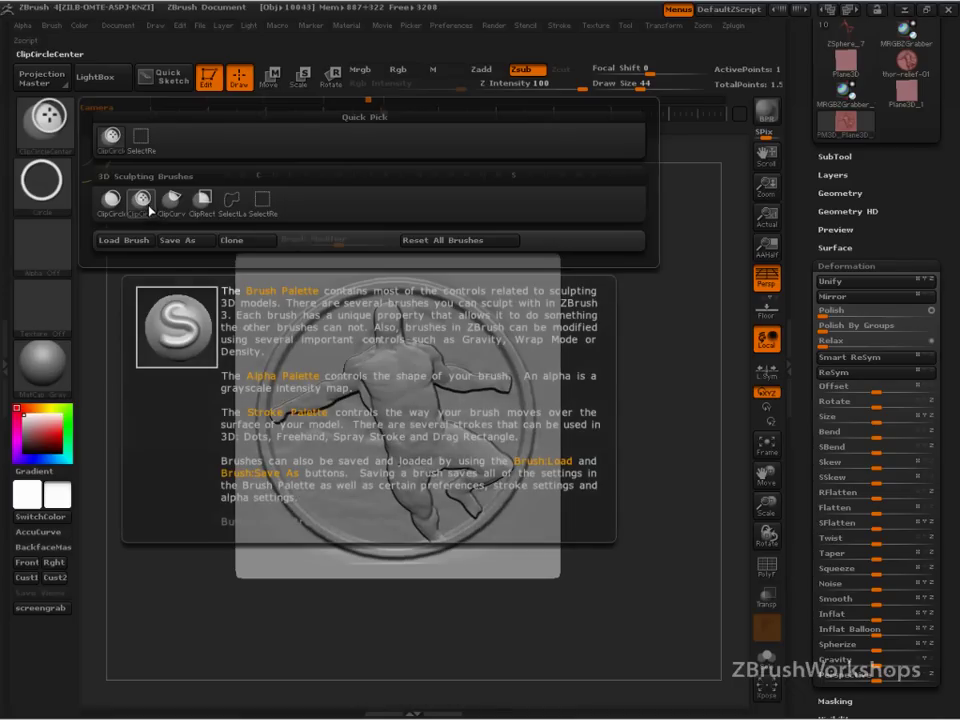
left_click(148, 212)
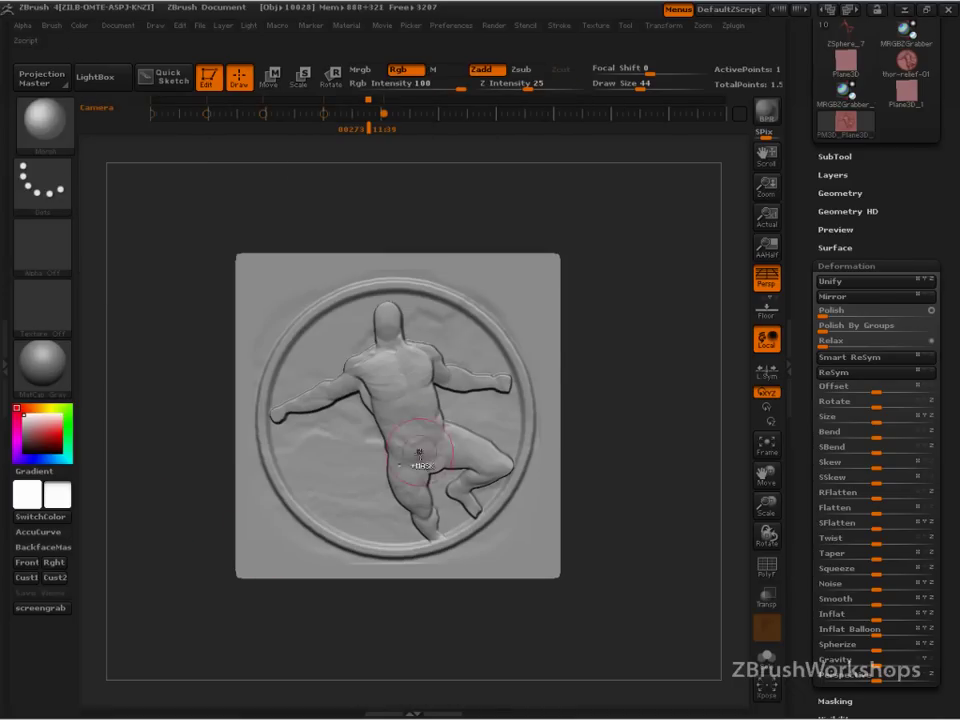
mouse_move(407, 415)
left_mouse_down("ctrl+shift")
mouse_move(486, 546)
mouse_move(467, 542)
mouse_move(469, 563)
mouse_move(566, 564)
mouse_move(533, 581)
mouse_move(668, 578)
left_mouse_up("ctrl+shift")
Try the Ryans_Bronze_Raw_VariationA material on the medallion and return to MatCap Gray.
left_click(58, 390)
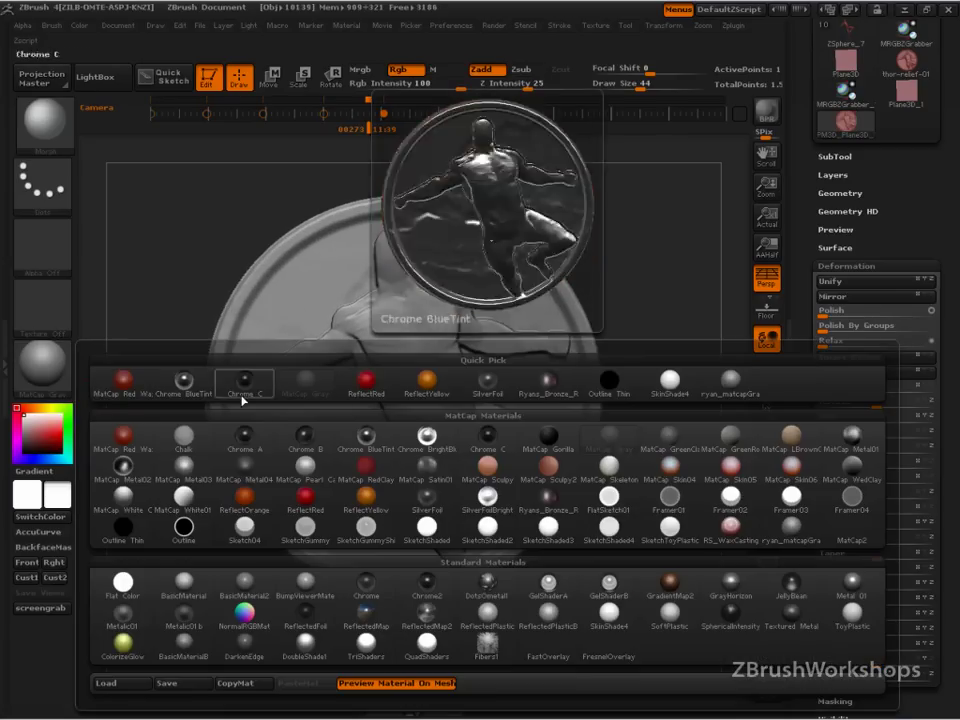
left_click(542, 381)
left_click_drag(643, 542, 655, 614)
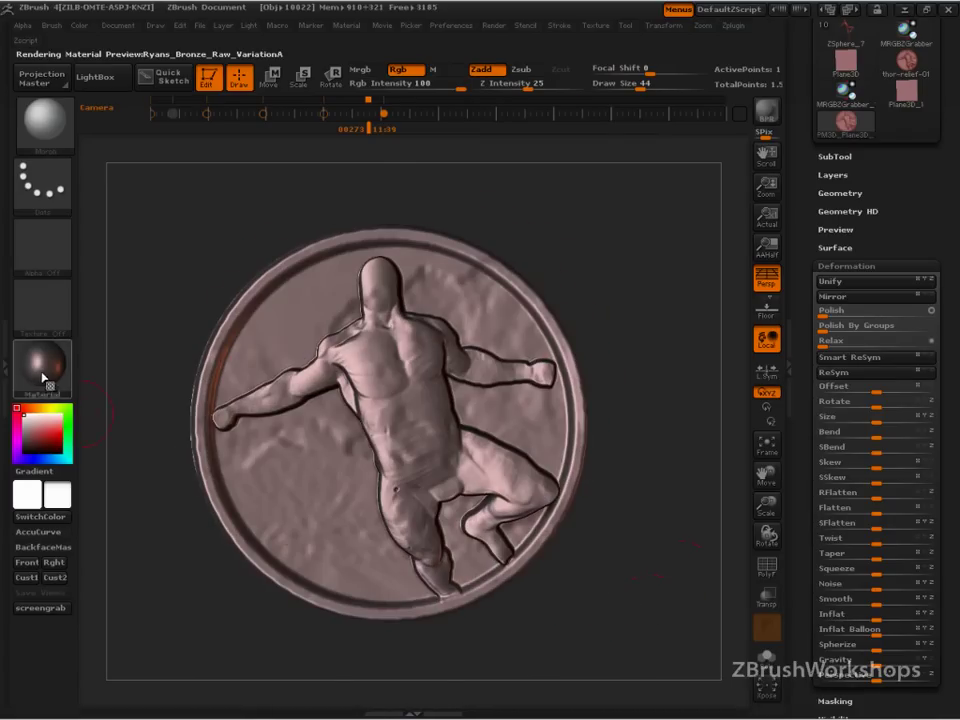
left_click(42, 365)
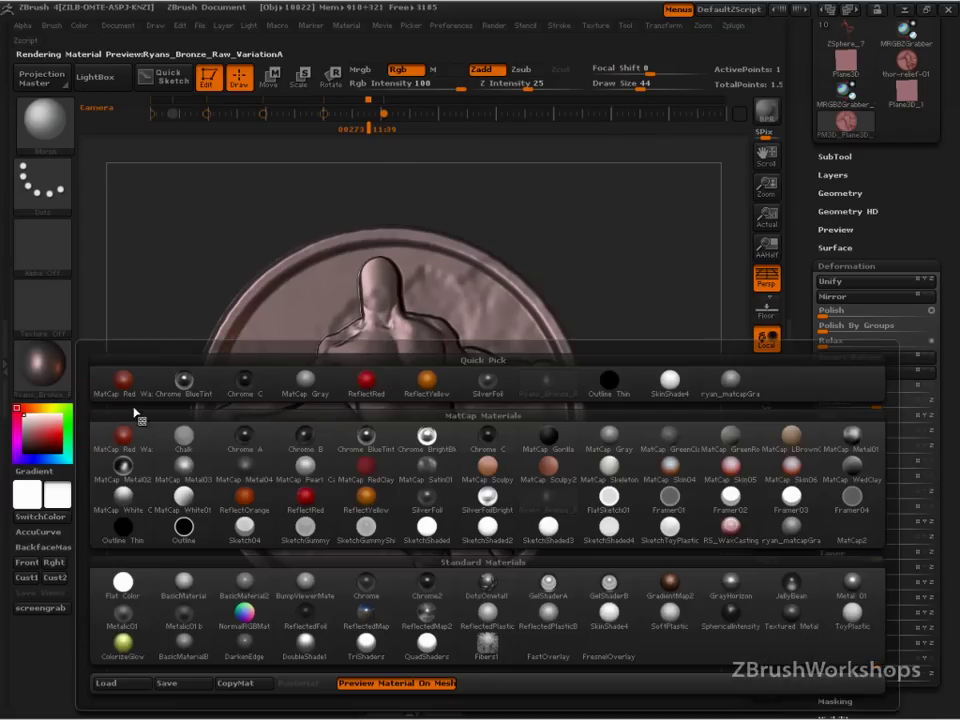
left_click(609, 435)
left_click_drag(652, 563, 721, 612)
Switch to the TrimFront brush at draw size 14 and try a stroke on the arm at the relief's right side.
key("s")
left_click(322, 386)
left_click_drag(706, 565, 668, 545)
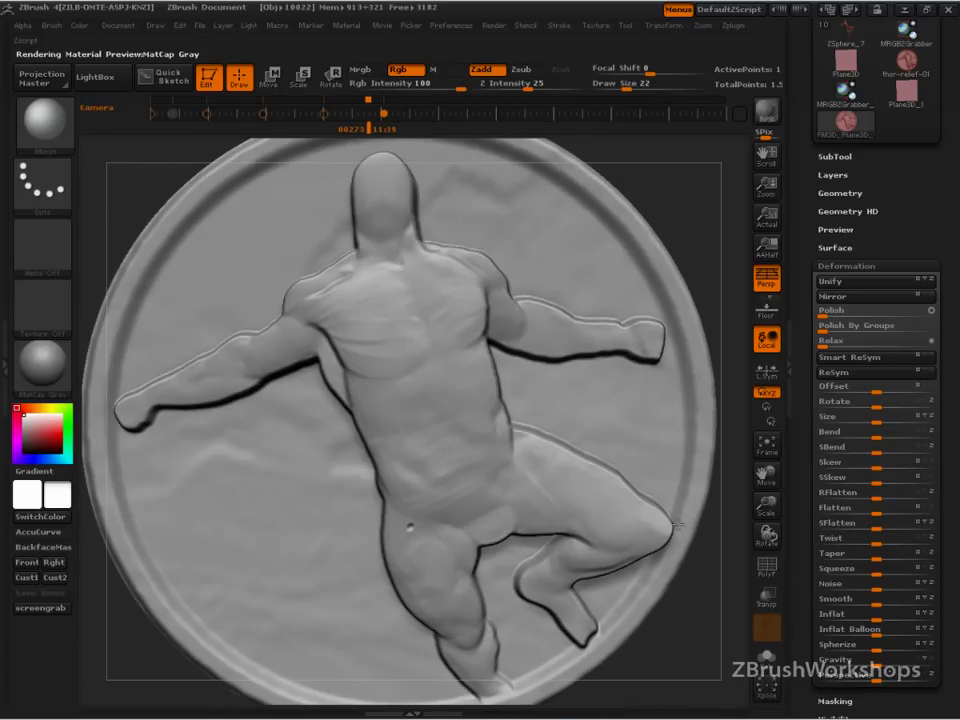
key("b")
key("t")
key("d")
key("s")
left_click(318, 376)
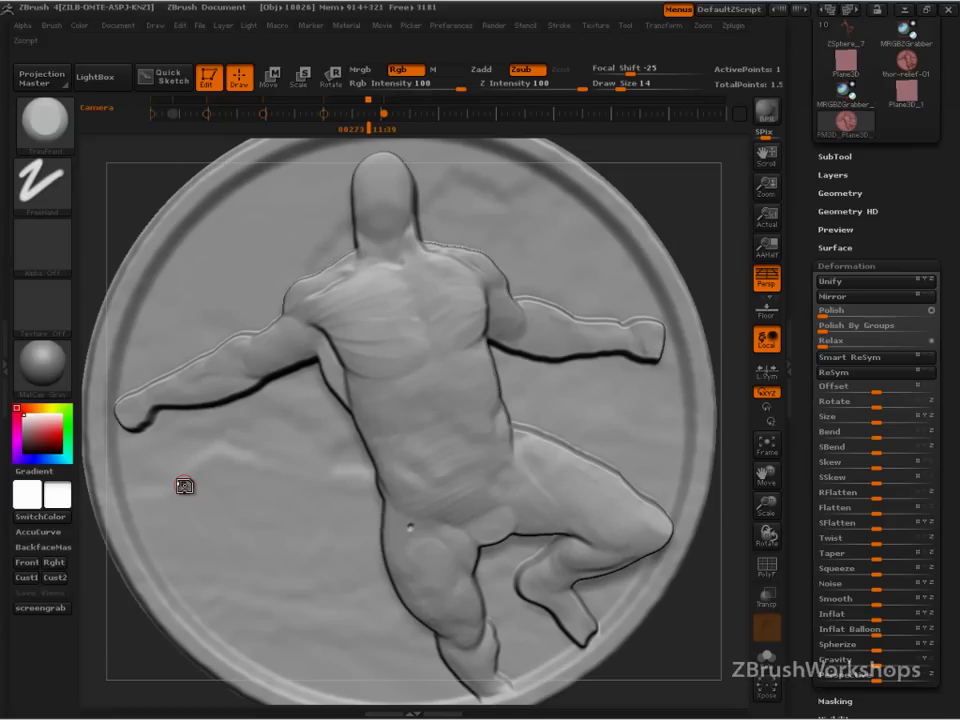
left_click(548, 318)
Bake all layers of the relief into the mesh.
left_click(846, 266)
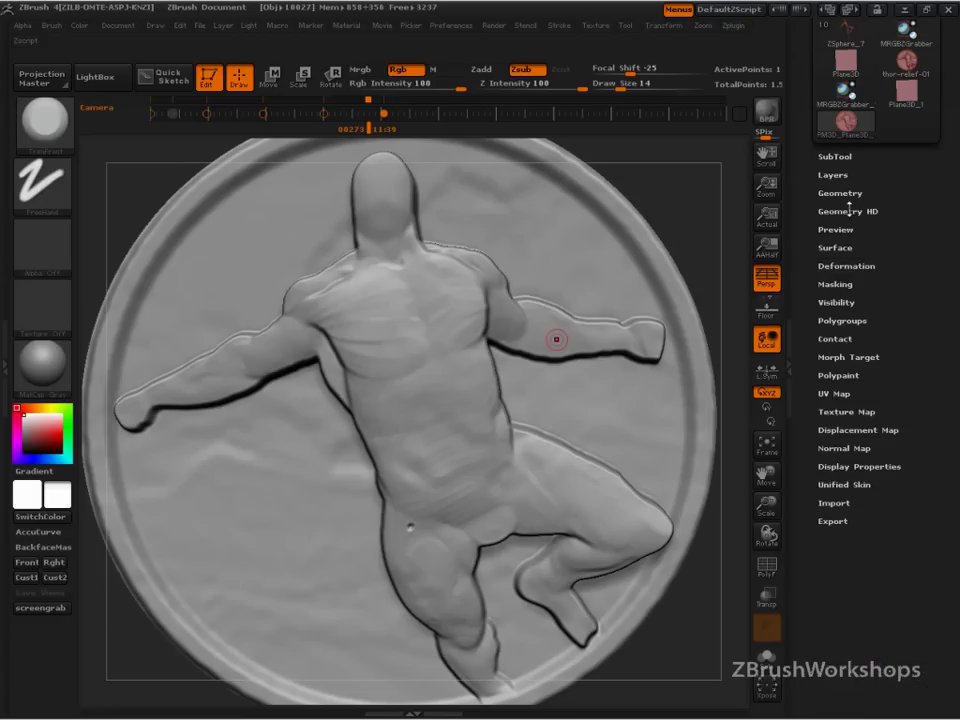
left_click(833, 175)
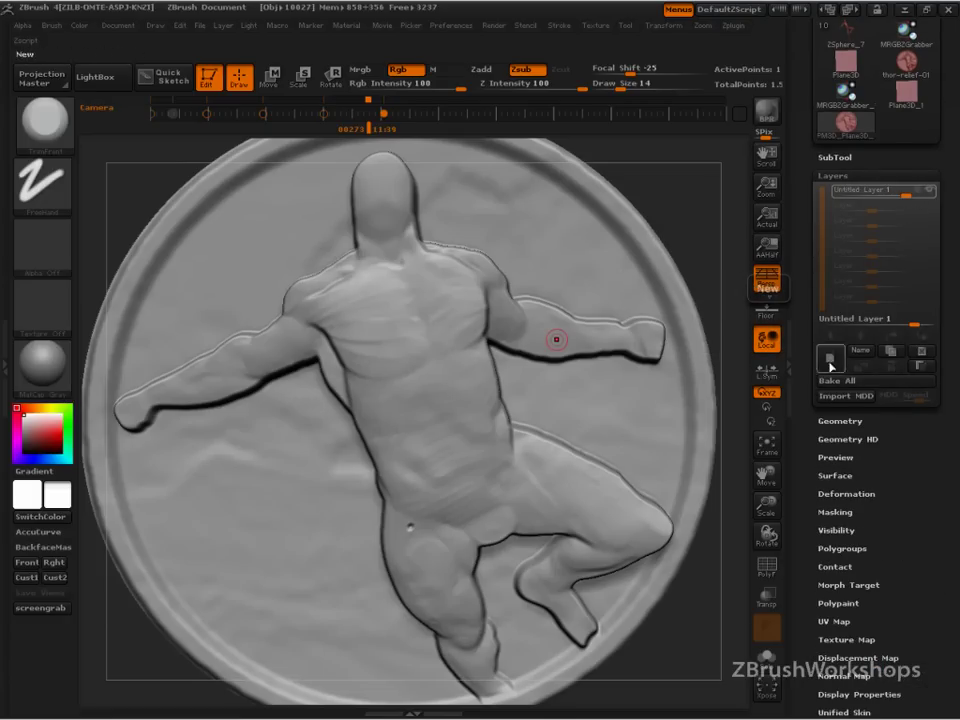
left_click(875, 384)
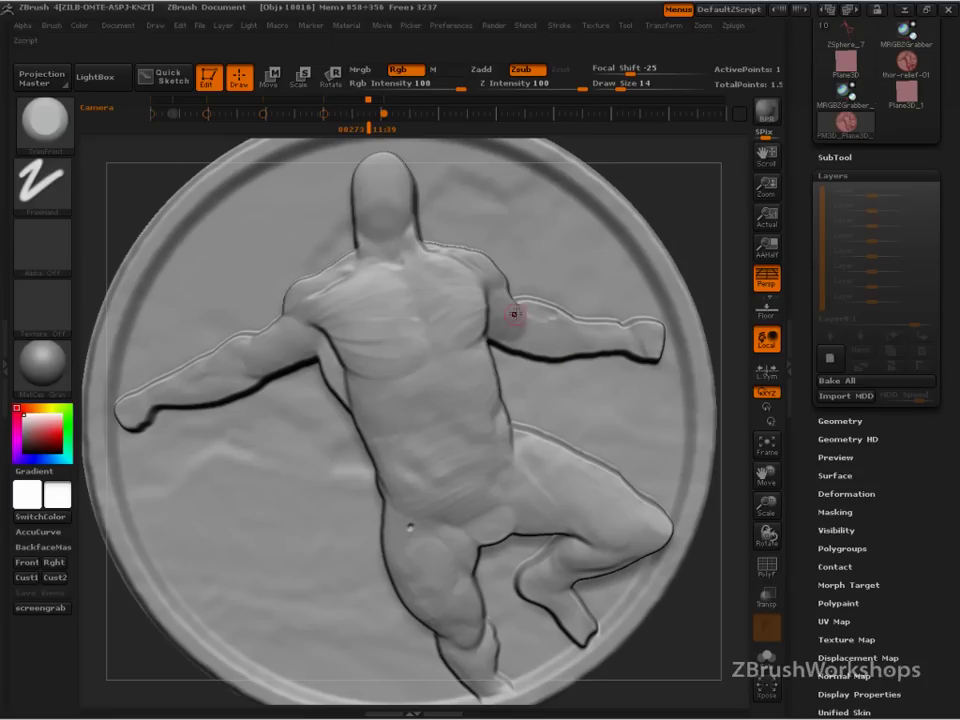
Flatten the shoulder and upper arm on the relief's right side with the TrimDynamic brush at draw size about 30.
key("bracketright")
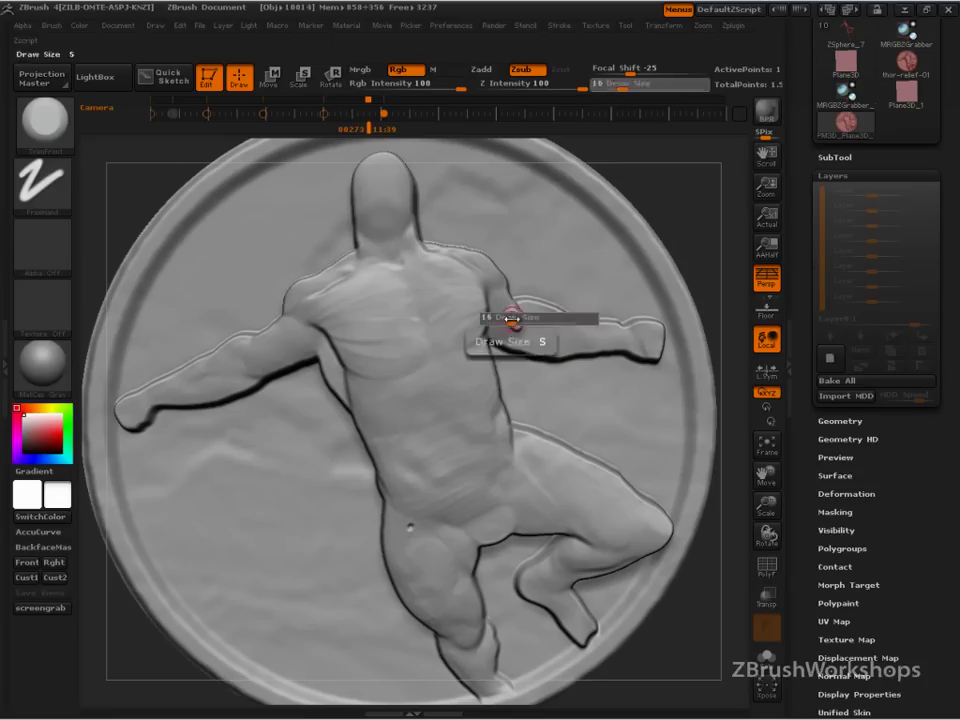
key("ctrl")
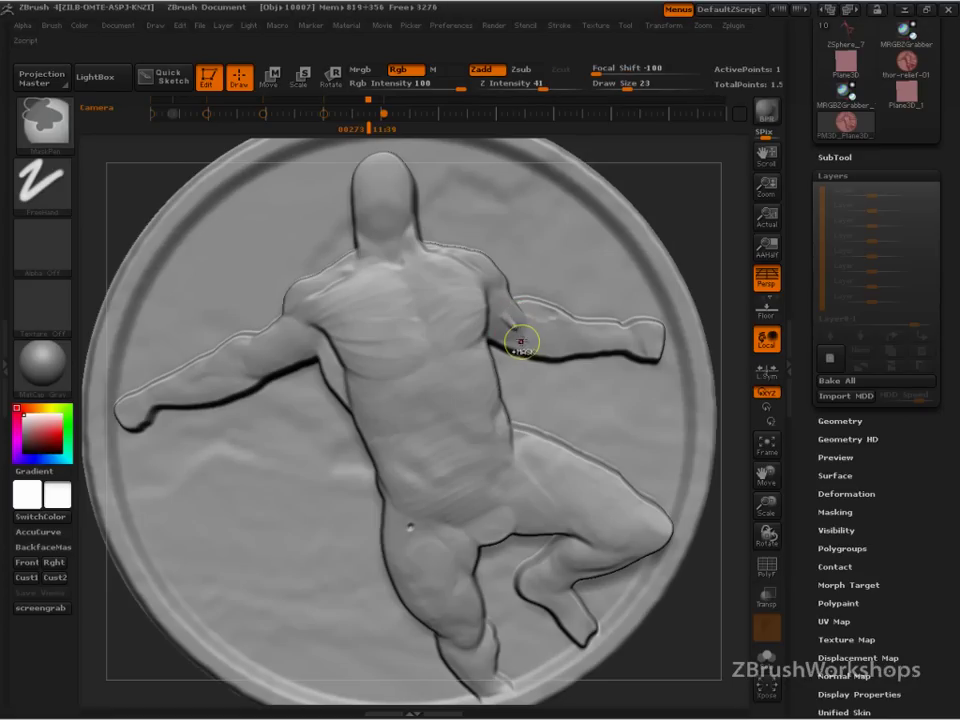
key("alt")
key("shift")
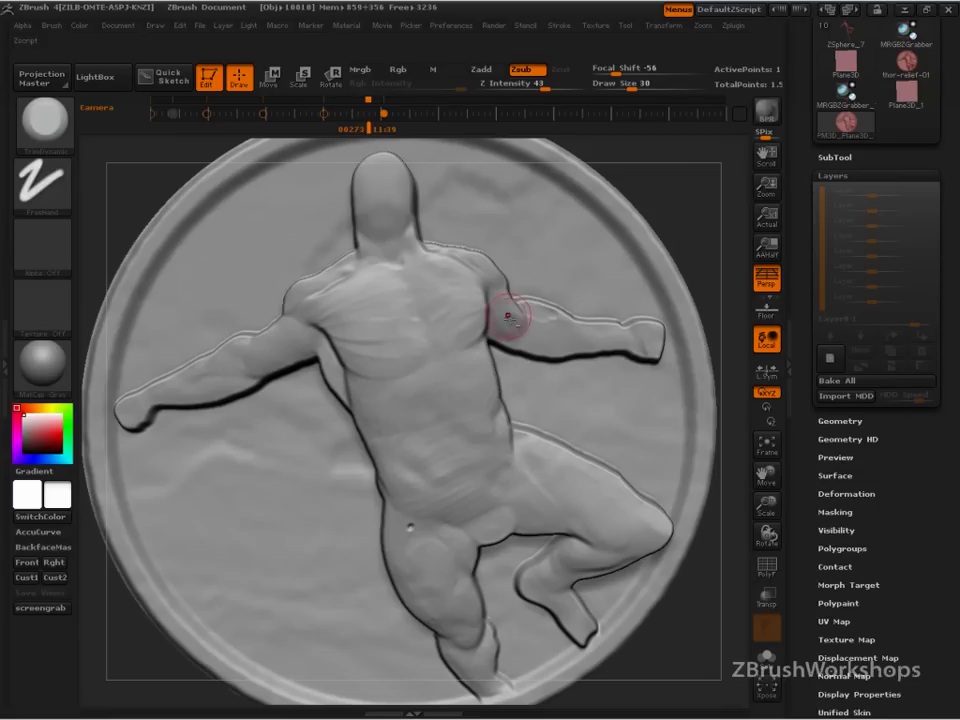
mouse_move(509, 318)
left_mouse_down("shift")
mouse_move(553, 317)
mouse_move(544, 313)
mouse_move(564, 338)
left_mouse_up("shift")
mouse_move(480, 266)
left_mouse_down()
mouse_move(475, 258)
mouse_move(497, 275)
mouse_move(476, 257)
mouse_move(489, 272)
left_mouse_up()
key("s")
left_click_drag(465, 318, 472, 318)
Flatten the upper arm and elbow on the relief's left side with TrimDynamic at draw size 29.
key("s")
left_click_drag(311, 316, 296, 316)
left_click_drag(275, 336, 289, 338)
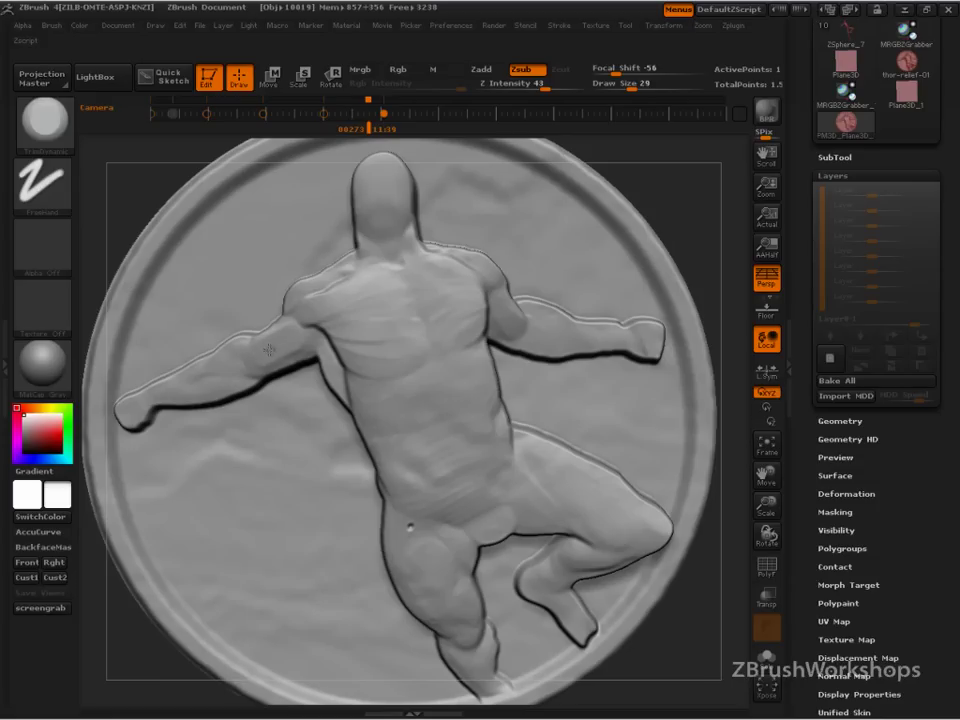
left_click_drag(267, 369, 300, 353)
Trim the forearm on the relief's left side at draw size 21 and its fist at draw size 34.
key("s")
left_click_drag(238, 347, 226, 351)
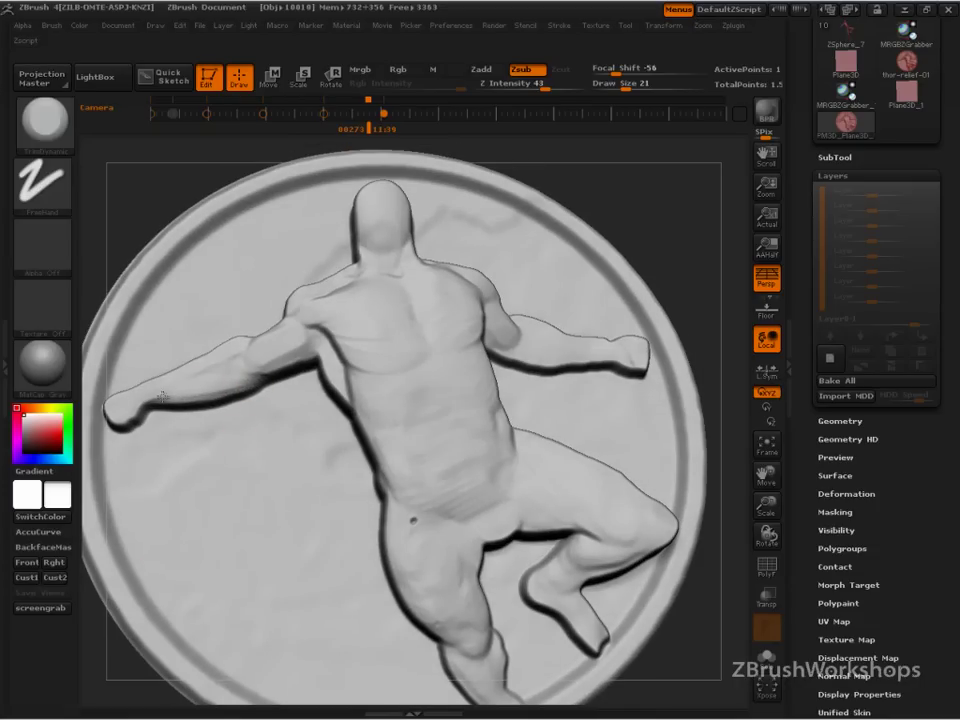
mouse_move(639, 199)
left_mouse_down()
mouse_move(718, 242)
mouse_move(660, 321)
mouse_move(407, 364)
left_mouse_up()
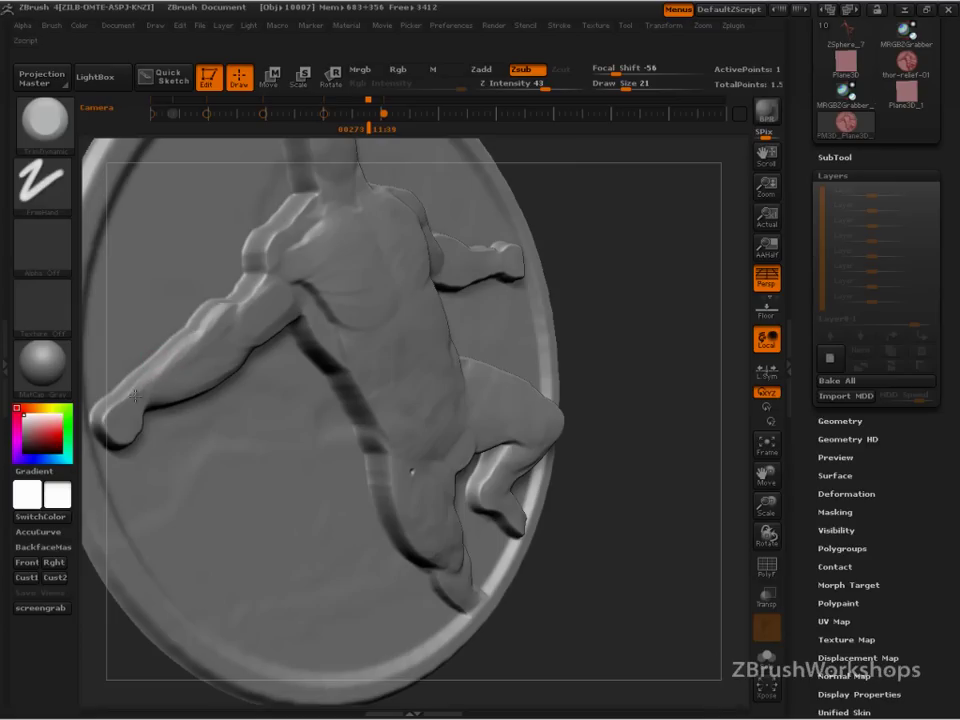
left_click_drag(613, 470, 700, 440, "alt")
key("s")
left_click(229, 373)
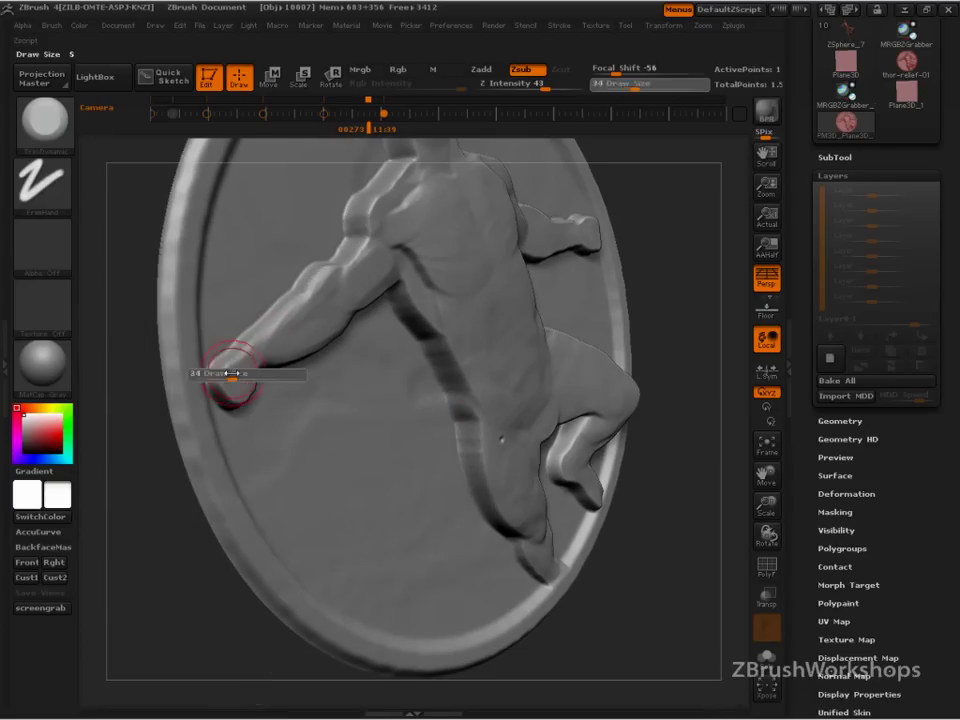
left_click_drag(231, 364, 218, 382)
Trim the hip and the outer edge of the straight leg's thigh with TrimDynamic at draw size 34.
mouse_move(686, 279)
left_mouse_down()
mouse_move(371, 419)
mouse_move(394, 451)
mouse_move(367, 405)
left_mouse_up()
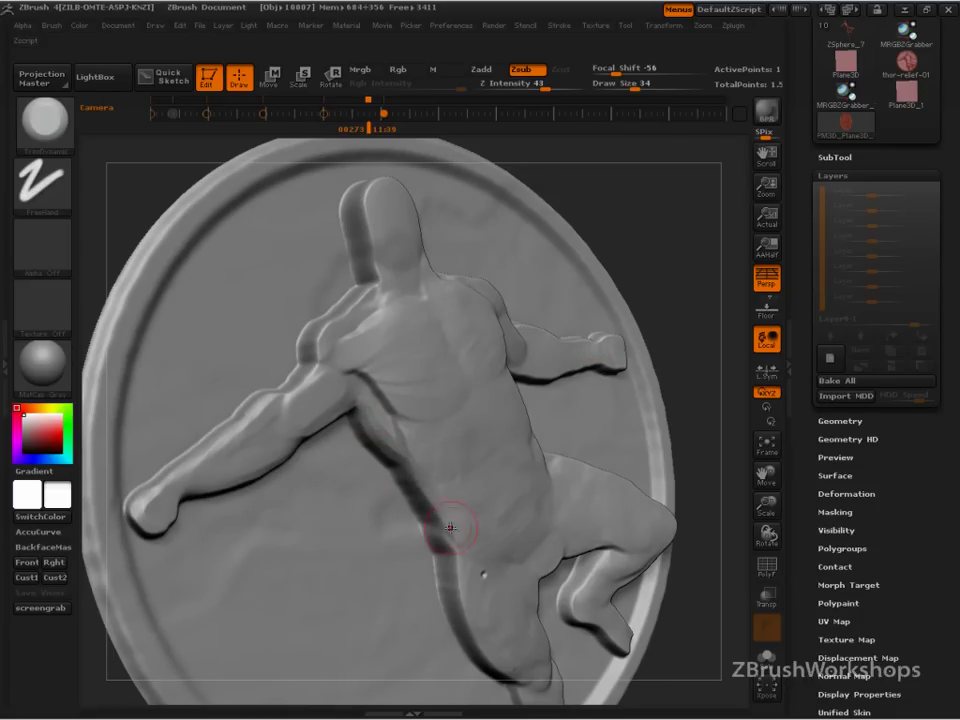
left_click_drag(692, 386, 657, 255, "alt")
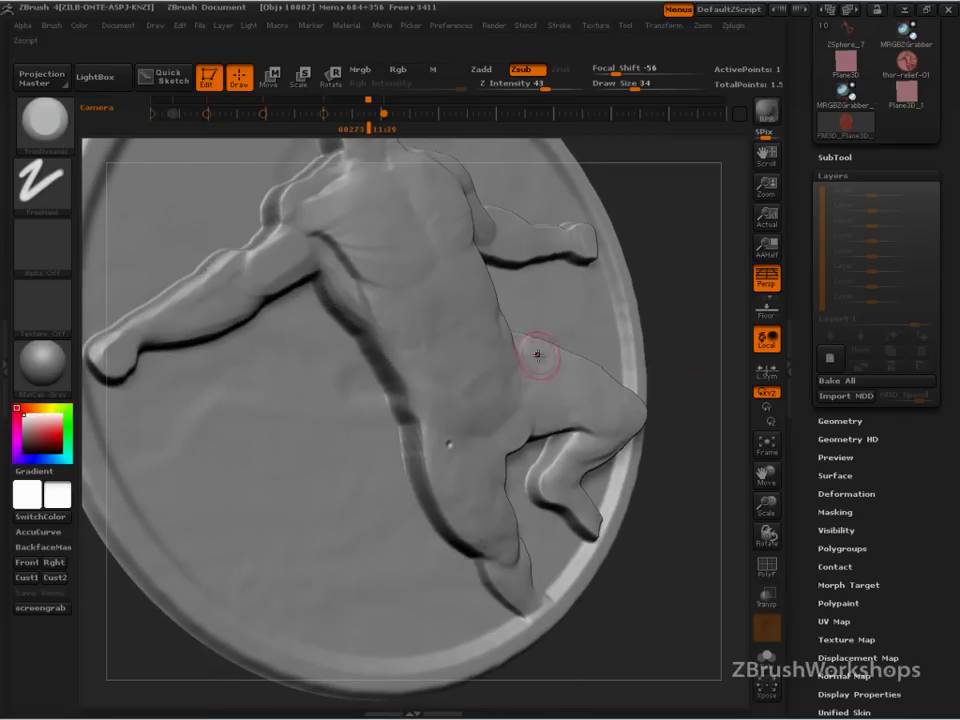
mouse_move(420, 467)
left_mouse_down()
mouse_move(430, 437)
mouse_move(434, 488)
mouse_move(472, 550)
left_mouse_up()
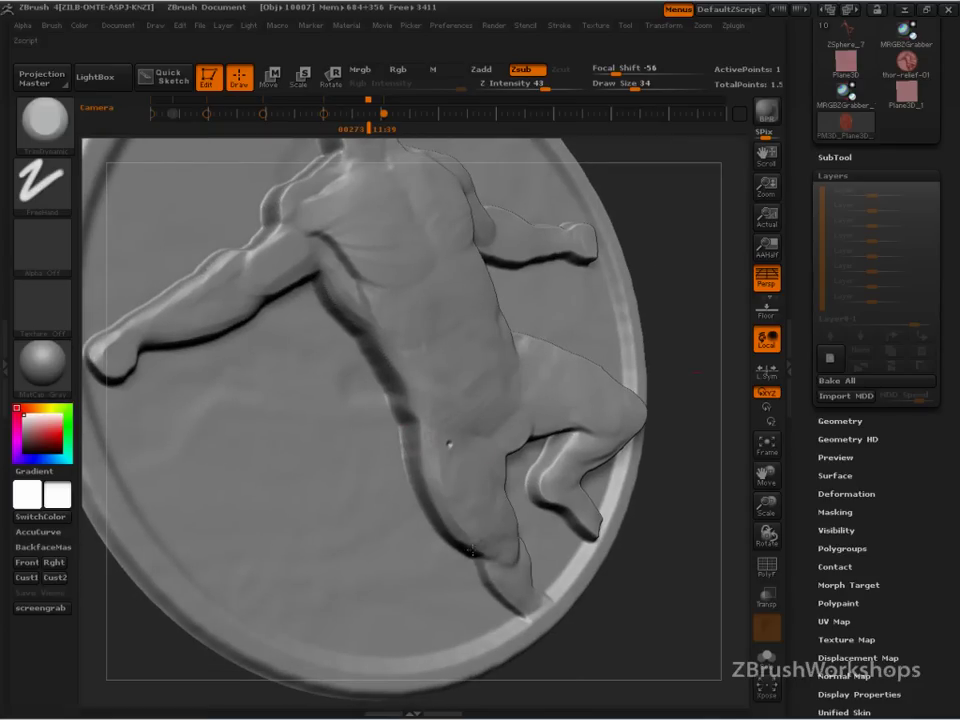
left_click_drag(681, 260, 658, 365)
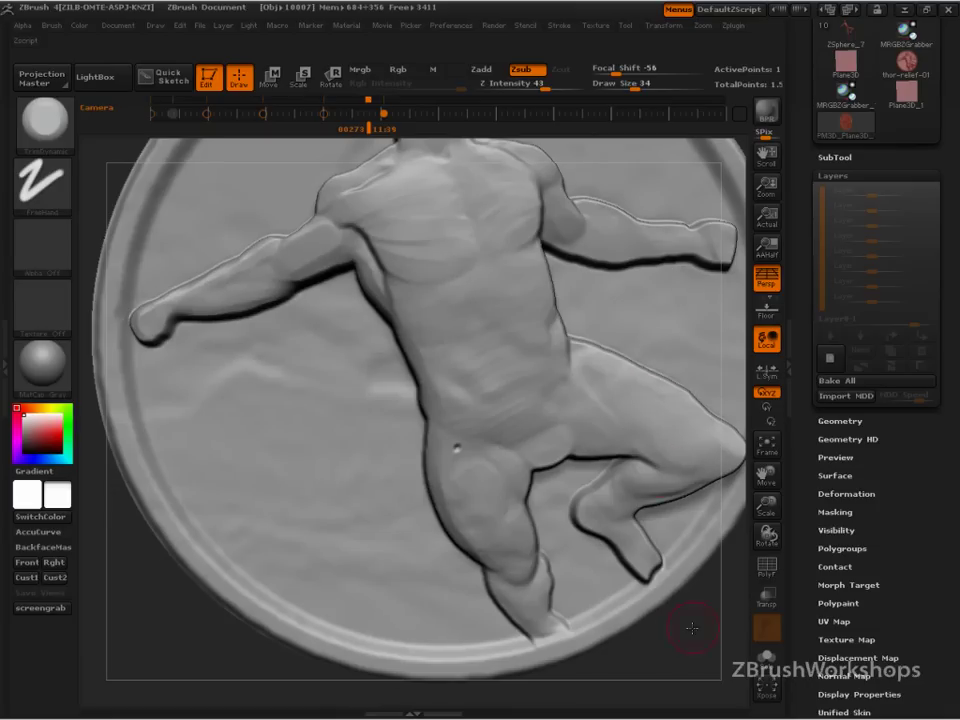
left_click_drag(692, 628, 664, 603, "alt")
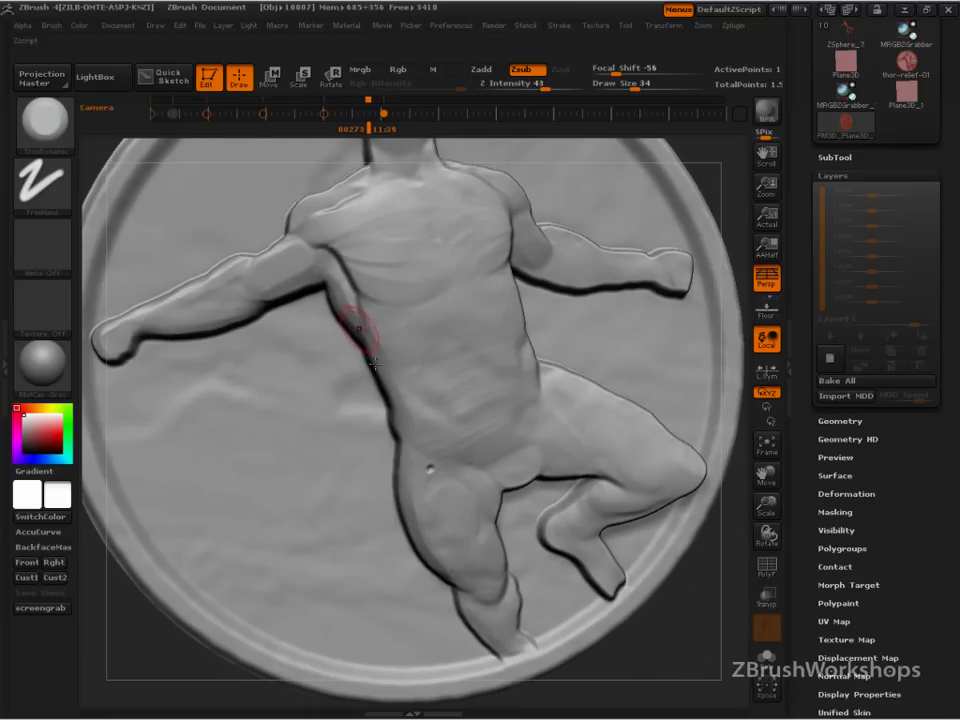
Refine the armpit and the side of the torso below it with TrimDynamic at draw size 24.
left_click_drag(722, 180, 480, 366)
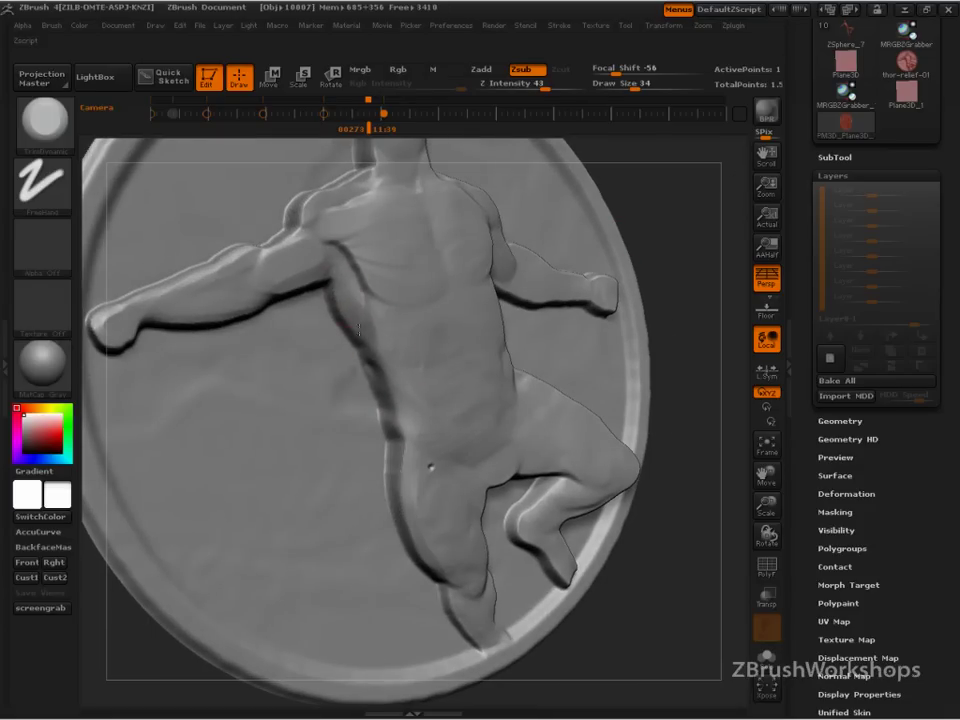
key("[")
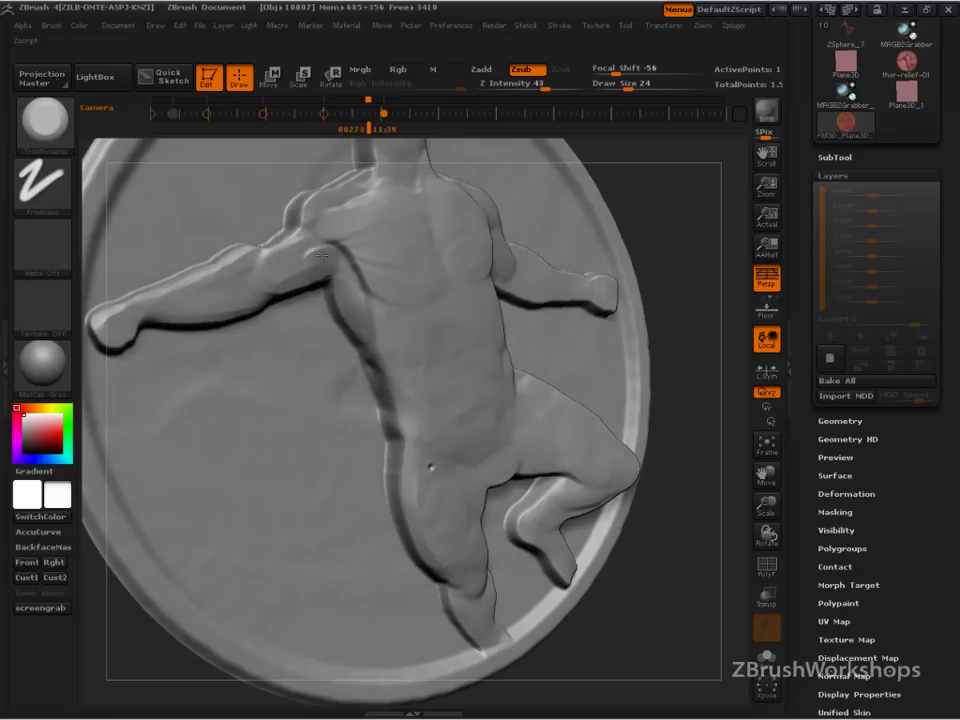
left_click_drag(681, 232, 660, 248, "alt")
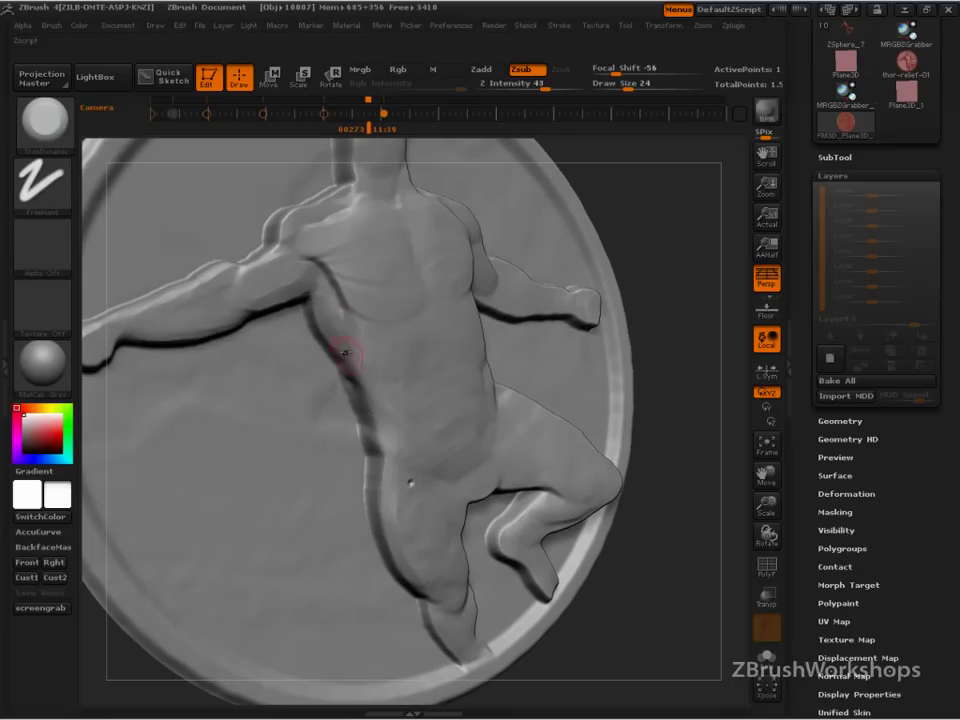
mouse_move(679, 312)
left_mouse_down("alt")
mouse_move(615, 279)
mouse_move(650, 431)
mouse_move(671, 455)
mouse_move(697, 541)
left_mouse_up("alt")
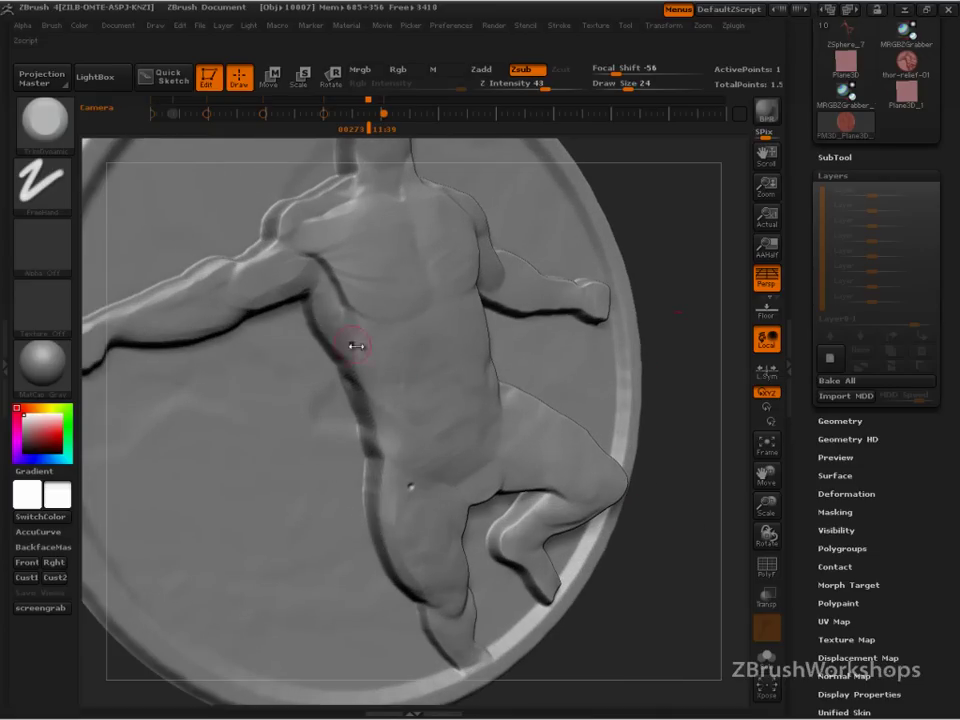
Carve the crease between the chest and the armpit with the Dam_Standard brush at draw size 37.
key("b")
key("d")
key("s")
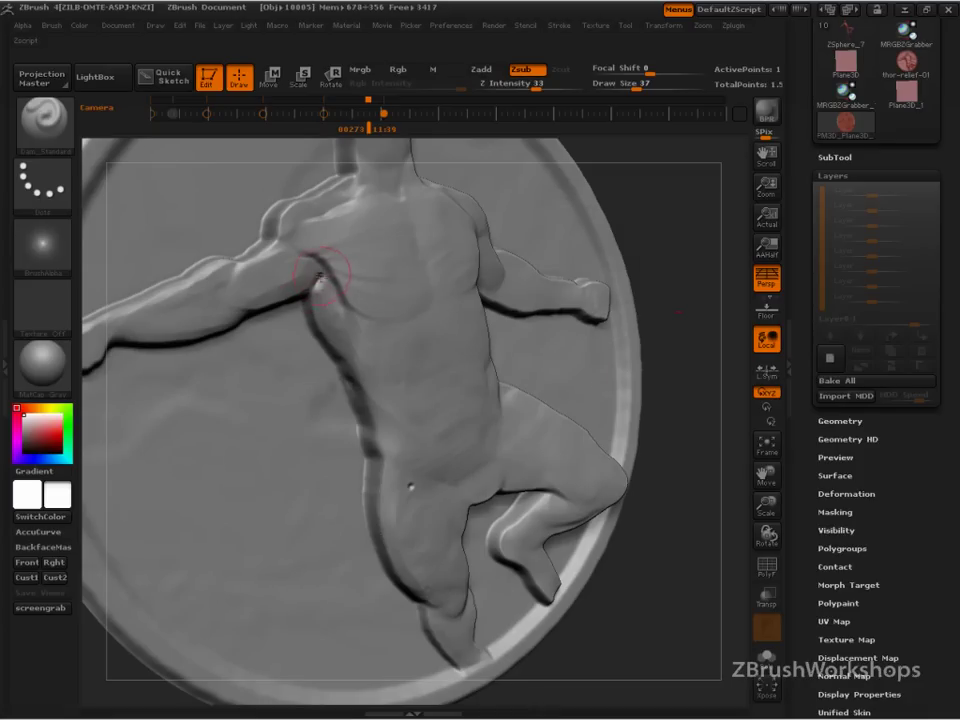
left_click_drag(650, 267, 564, 281)
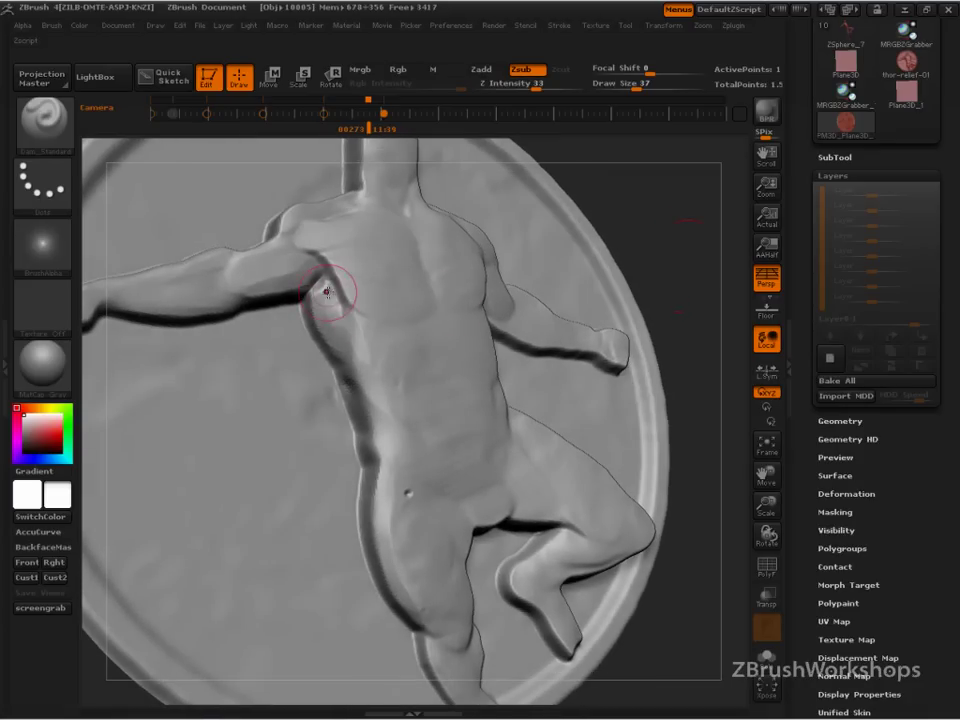
Flatten the surface just below the armpit with the TrimDynamic brush at draw size 23.
key("b")
key("t")
key("d")
key("s")
left_click_drag(319, 297, 314, 297)
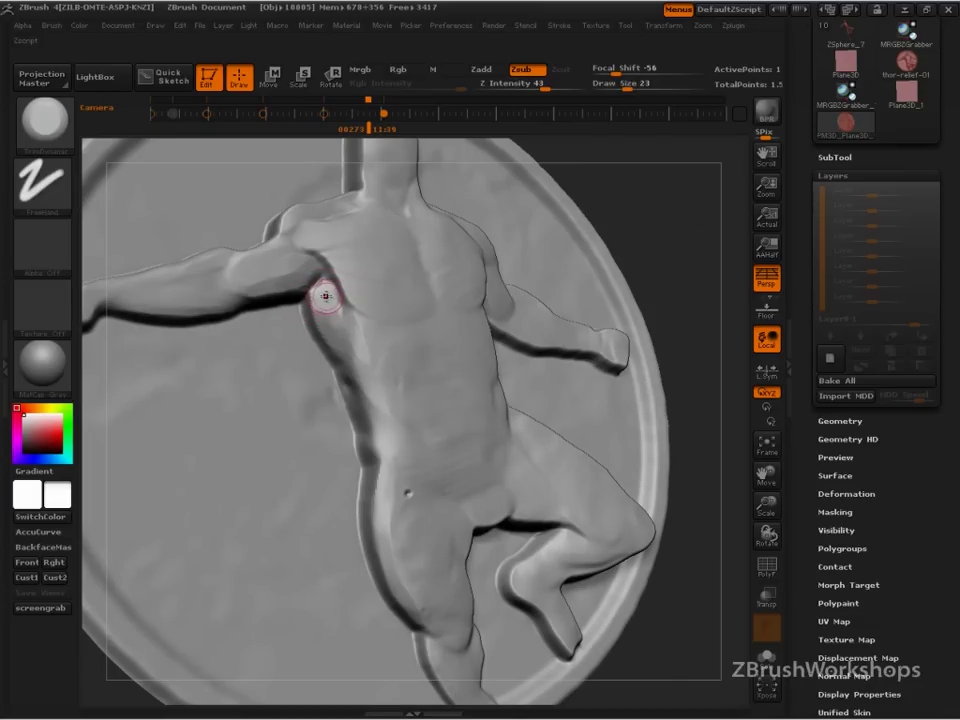
Build up the muscle below the armpit with the Clay brush at draw size 23.
key("b")
key("m")
key("v")
key("b")
key("c")
key("l")
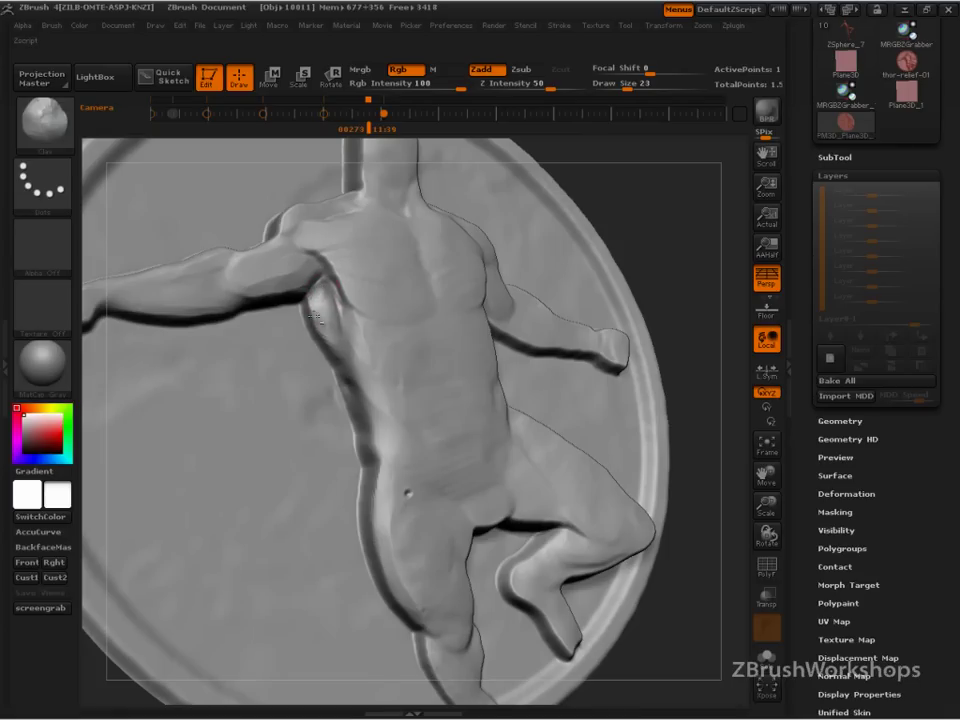
Recut the armpit crease beside the built-up muscle with the Dam_Standard brush at draw size 23.
key("b")
key("d")
key("s")
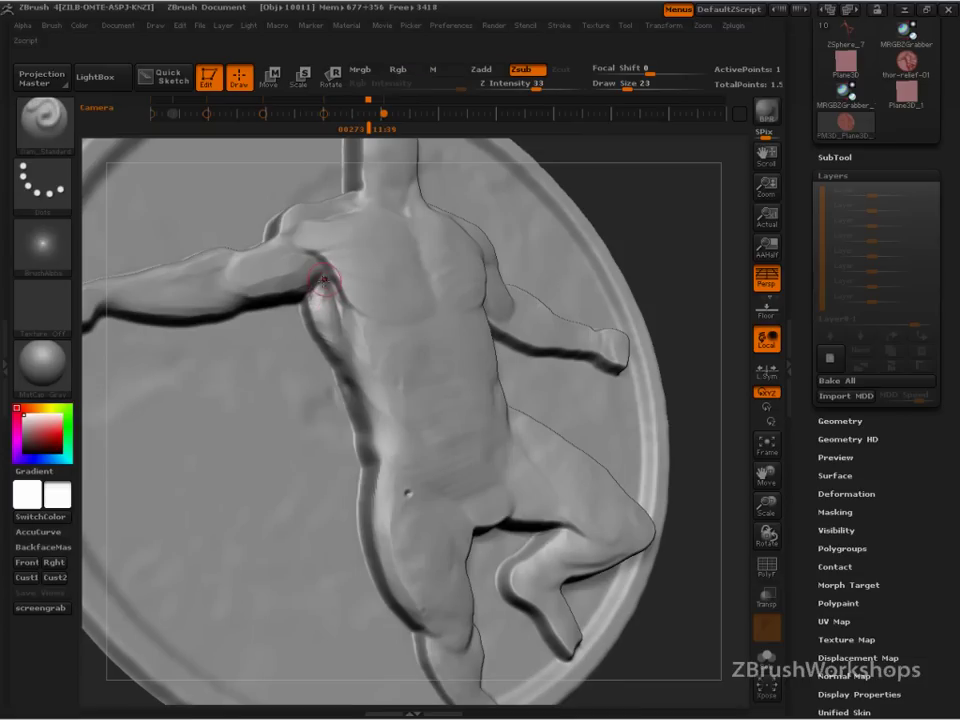
left_click_drag(311, 296, 324, 278)
Flatten the armpit muscle and upper ribs with the TrimDynamic brush at draw size 28.
key("b")
key("t")
key("d")
key("s")
left_click(322, 305)
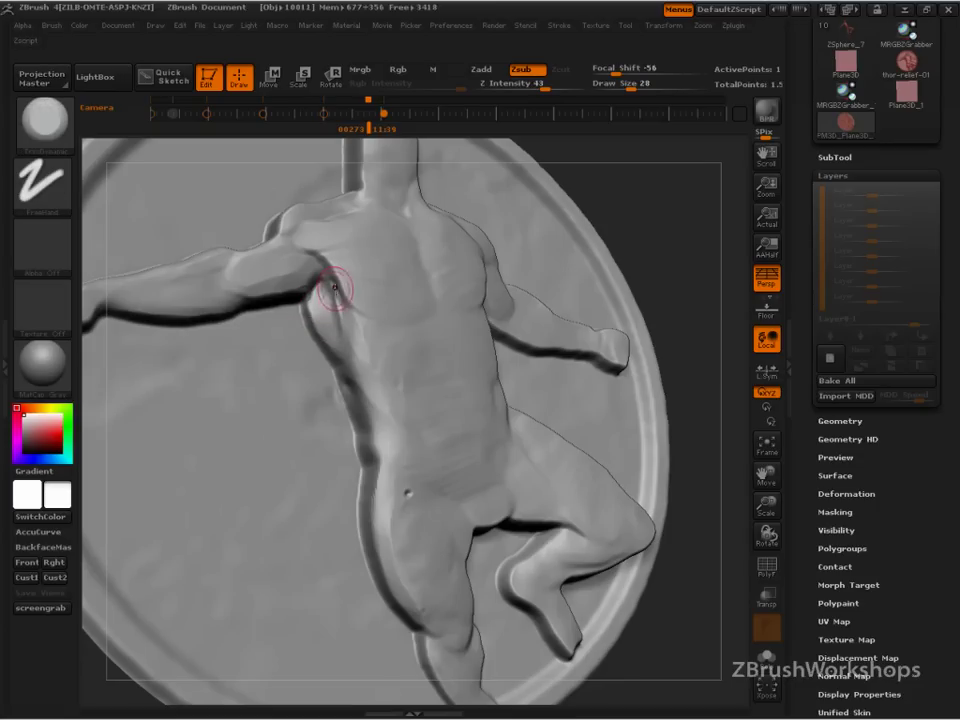
mouse_move(349, 313)
left_mouse_down()
mouse_move(332, 292)
mouse_move(368, 348)
left_mouse_up()
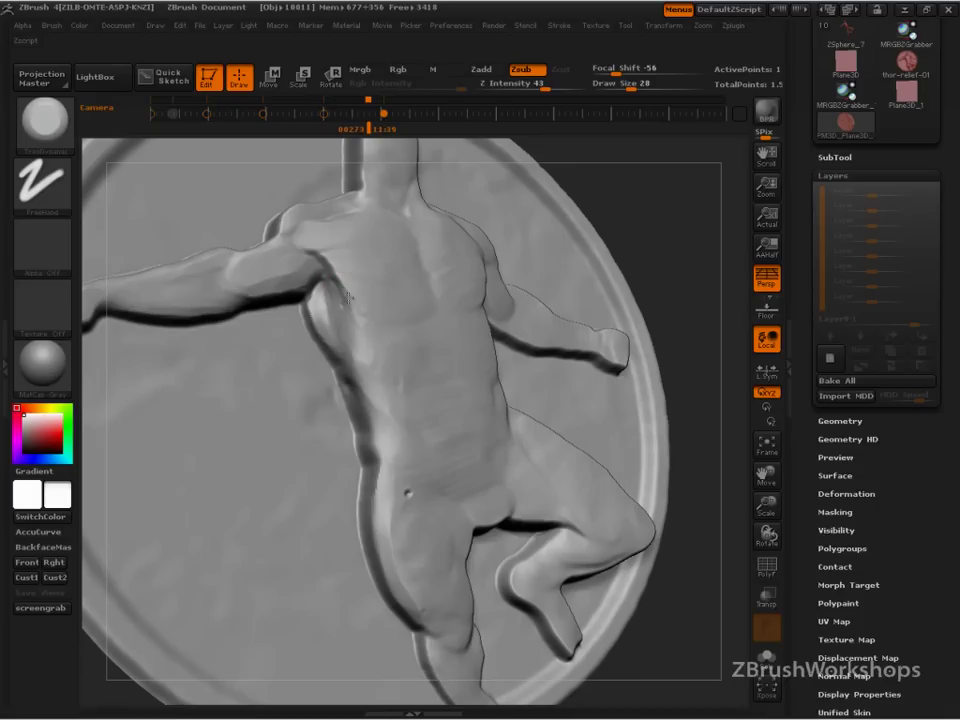
Add volume to the chest muscle's outer edge with Clay and flatten it with TrimDynamic, both at draw size 28.
key("b")
key("c")
key("l")
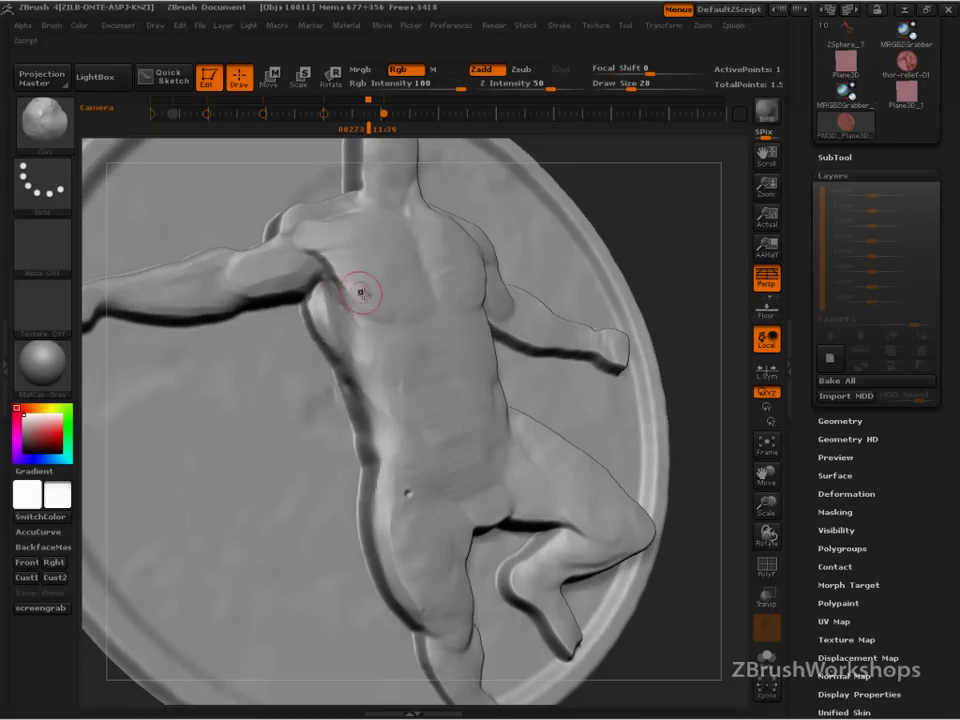
key("b")
key("t")
key("d")
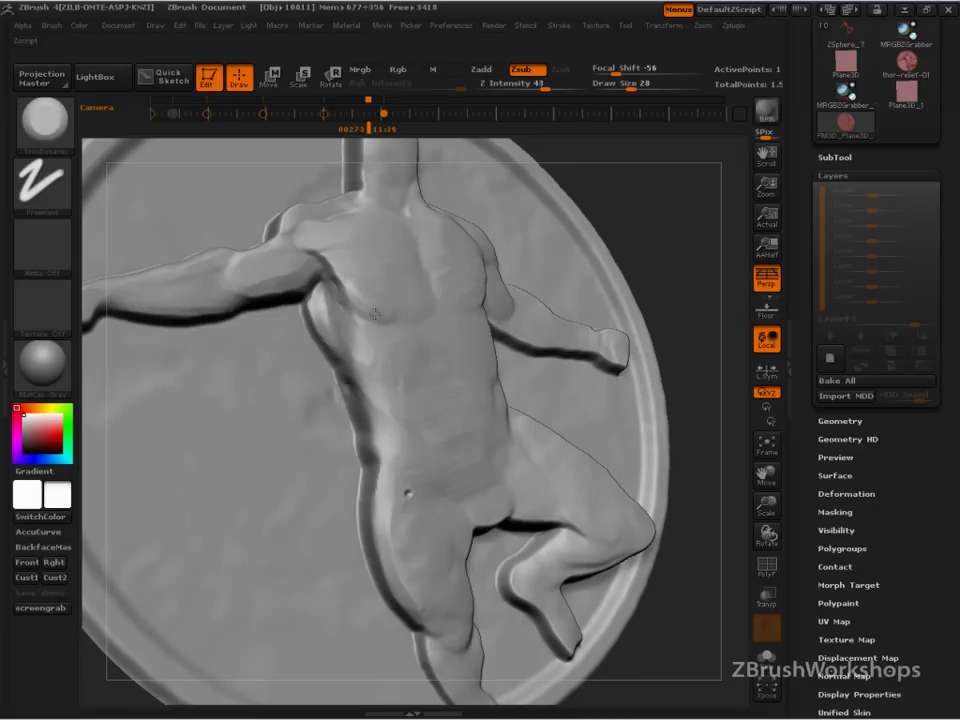
mouse_move(658, 248)
left_mouse_down("alt")
mouse_move(669, 456)
mouse_move(714, 516)
mouse_move(696, 553)
left_mouse_up("alt")
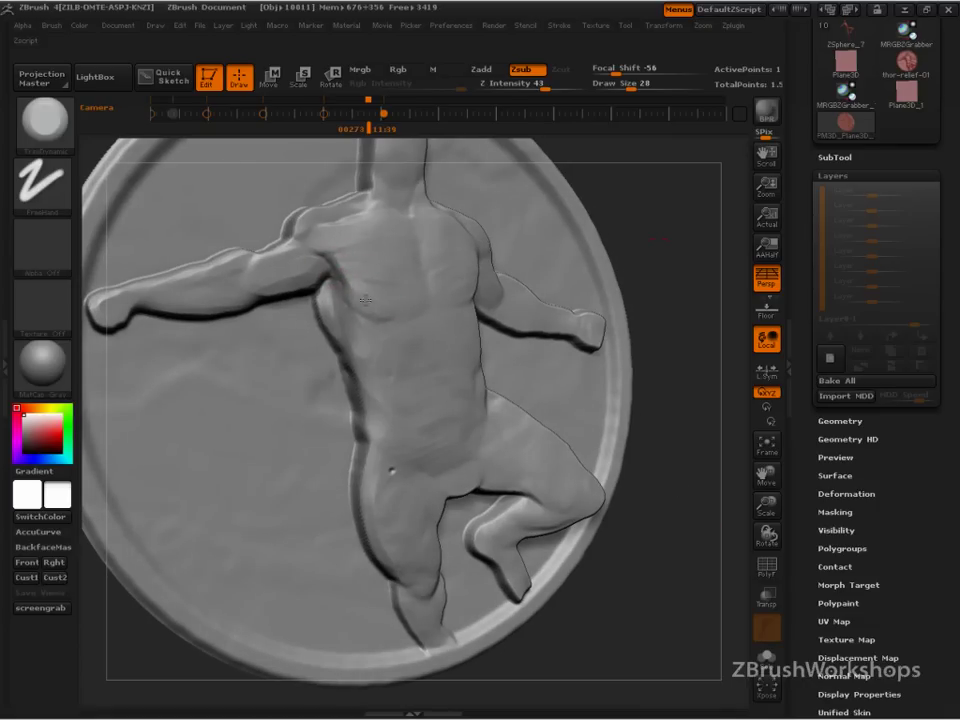
Smooth the abdomen and lower torso planes with the mPolish brush at draw size 39.
key("b")
key("m")
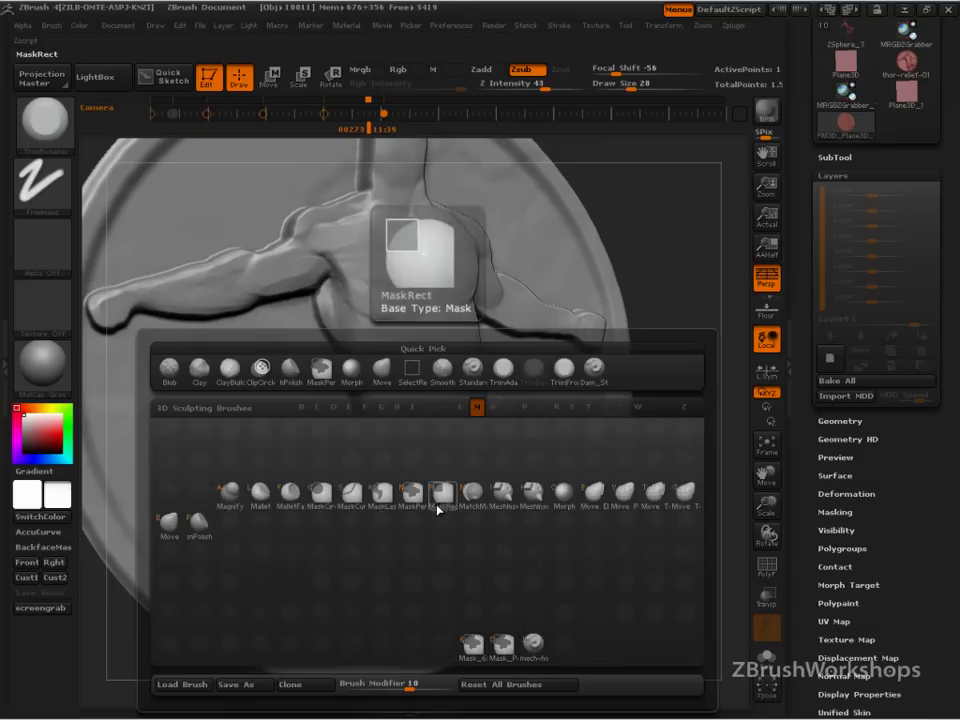
key("p")
key("s")
left_click_drag(428, 475, 429, 476)
left_click_drag(643, 444, 622, 444)
key("s")
left_click_drag(407, 364, 413, 364)
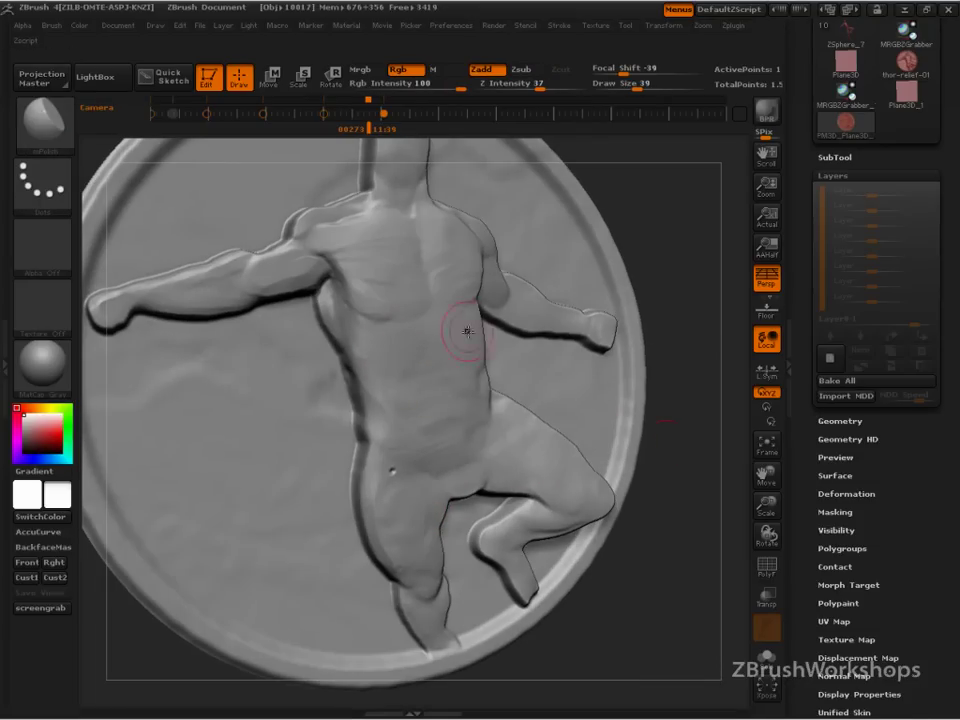
mouse_move(669, 418)
left_mouse_down()
mouse_move(467, 439)
mouse_move(474, 417)
mouse_move(484, 420)
left_mouse_up()
mouse_move(420, 366)
left_mouse_down()
mouse_move(394, 346)
mouse_move(443, 353)
mouse_move(452, 364)
mouse_move(461, 350)
mouse_move(395, 354)
left_mouse_up()
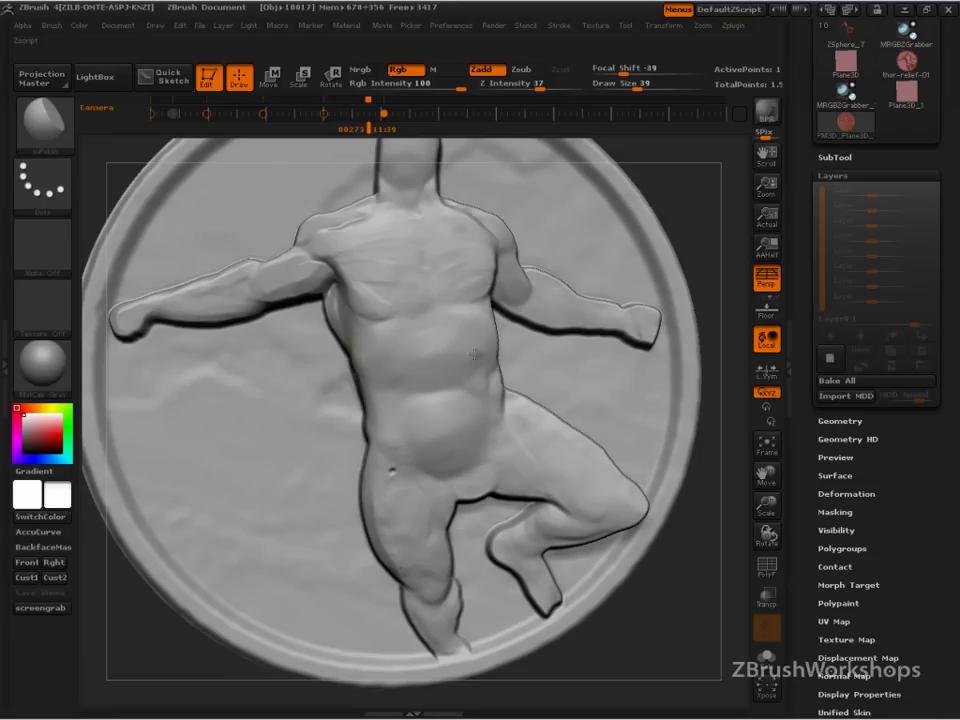
Polish the outer thigh, hip and side of the waist with the mPolish brush at draw size 39.
left_click_drag(686, 584, 616, 510, "alt")
mouse_move(616, 510)
left_mouse_down()
mouse_move(677, 609)
mouse_move(633, 552)
left_mouse_up()
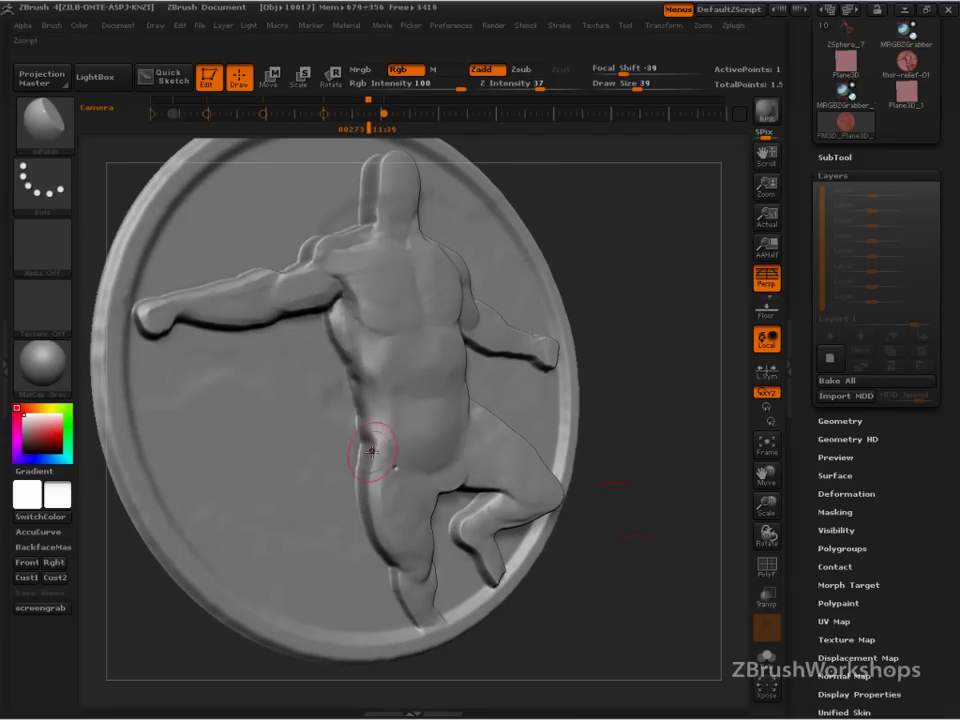
mouse_move(380, 469)
left_mouse_down()
mouse_move(372, 495)
mouse_move(376, 486)
mouse_move(390, 550)
left_mouse_up()
left_click_drag(596, 628, 576, 508, "alt")
left_click_drag(540, 516, 630, 530)
left_click_drag(367, 374, 376, 384)
mouse_move(386, 437)
left_mouse_down()
mouse_move(385, 383)
mouse_move(405, 447)
left_mouse_up()
Flatten the outer edge of the hip and upper thigh with the TrimDynamic brush at draw size 34.
left_click_drag(545, 571, 520, 508, "alt")
left_click_drag(545, 514, 625, 574, "shift")
left_click_drag(644, 480, 658, 589, "alt")
left_click_drag(540, 462, 531, 516, "alt")
key("b")
key("t")
key("d")
key("s")
left_click_drag(360, 452, 354, 450)
left_click_drag(335, 403, 324, 468)
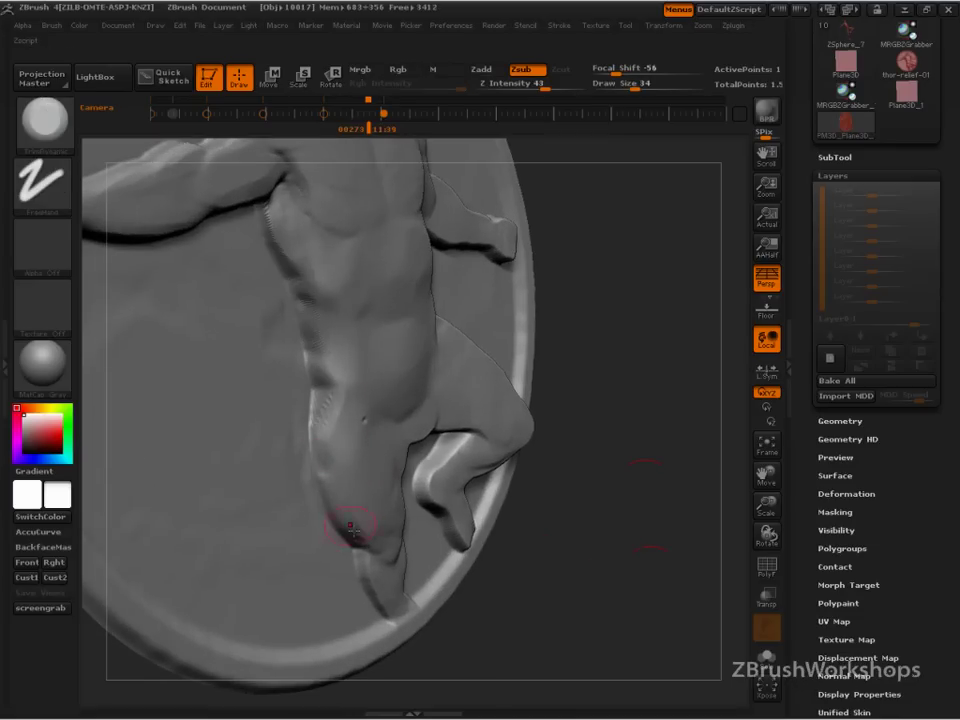
left_click_drag(545, 539, 585, 579, "shift")
left_click_drag(643, 606, 611, 549)
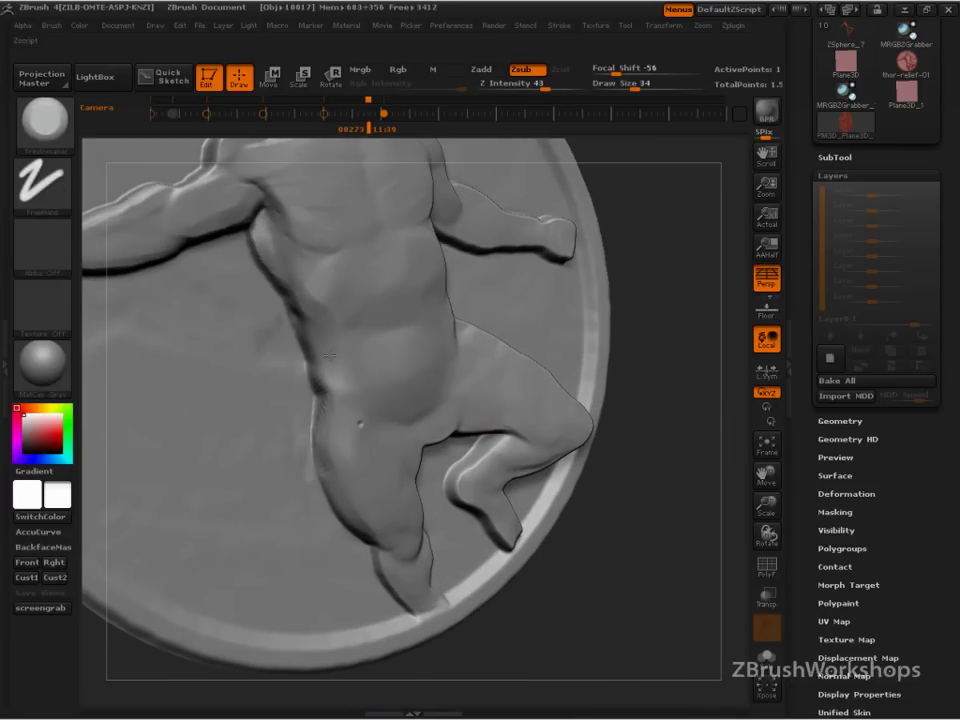
Touch up the side of the waist above the hip with the Clay brush at draw size 34, returning to TrimDynamic.
key("b")
key("c")
key("l")
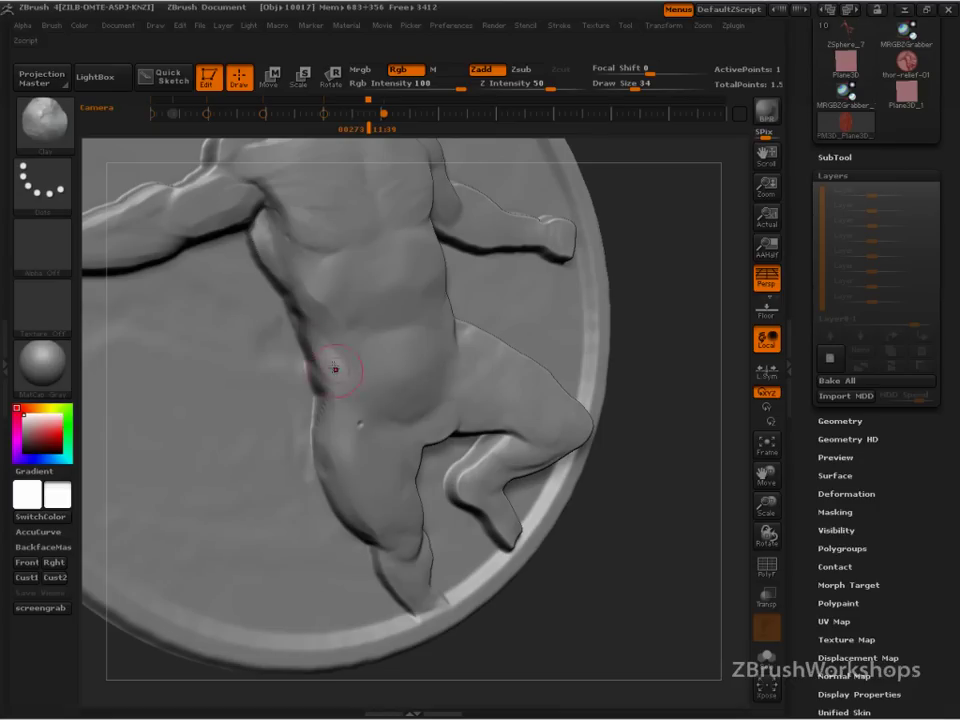
key("b")
key("t")
key("d")
Apply the Ryans_Bronze_R material to the medallion and check the whole relief from several angles.
mouse_move(632, 495)
left_mouse_down()
mouse_move(653, 501)
mouse_move(647, 518)
mouse_move(653, 501)
mouse_move(690, 585)
left_mouse_up()
left_click_drag(665, 636, 626, 664)
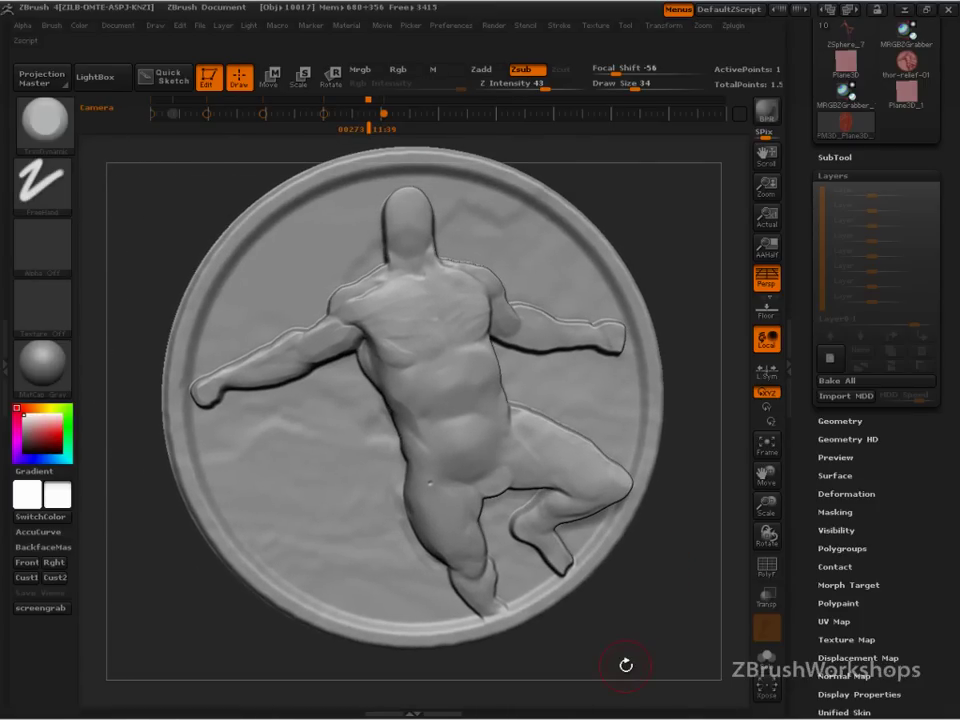
left_click(42, 365)
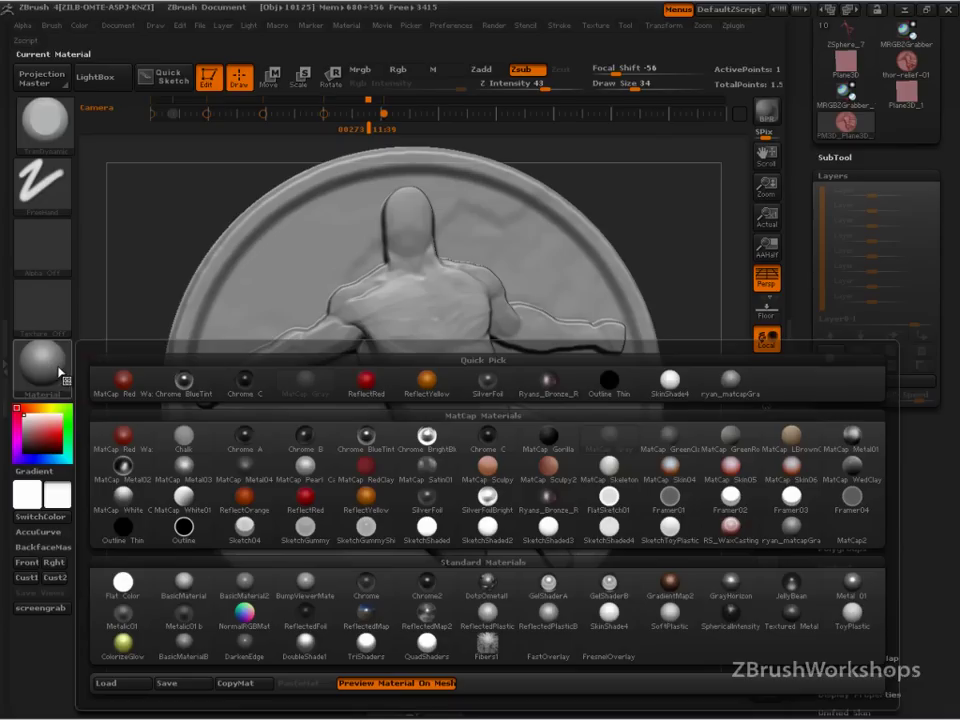
left_click(553, 386)
mouse_move(670, 610)
left_mouse_down()
mouse_move(696, 619)
mouse_move(696, 652)
mouse_move(652, 640)
mouse_move(683, 628)
mouse_move(690, 655)
left_mouse_up()
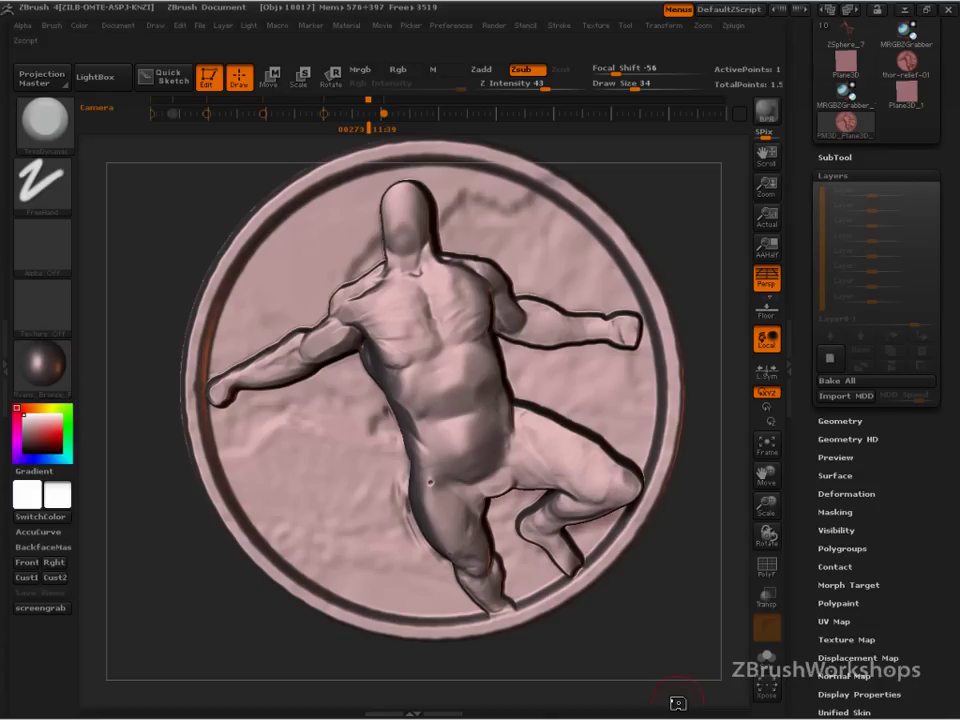
mouse_move(643, 629)
left_mouse_down()
mouse_move(638, 639)
mouse_move(654, 648)
mouse_move(654, 619)
mouse_move(562, 636)
left_mouse_up()
key("ctrl+shift+d")
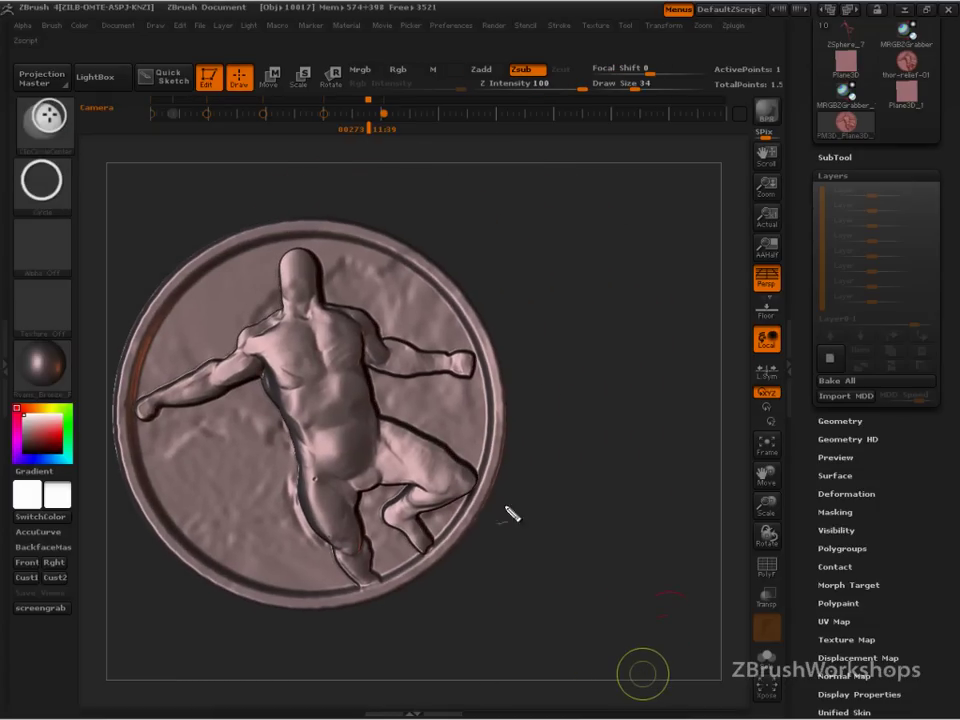
mouse_move(484, 207)
left_mouse_down("ctrl+shift")
mouse_move(468, 251)
mouse_move(505, 222)
mouse_move(681, 208)
mouse_move(724, 240)
left_mouse_up("ctrl+shift")
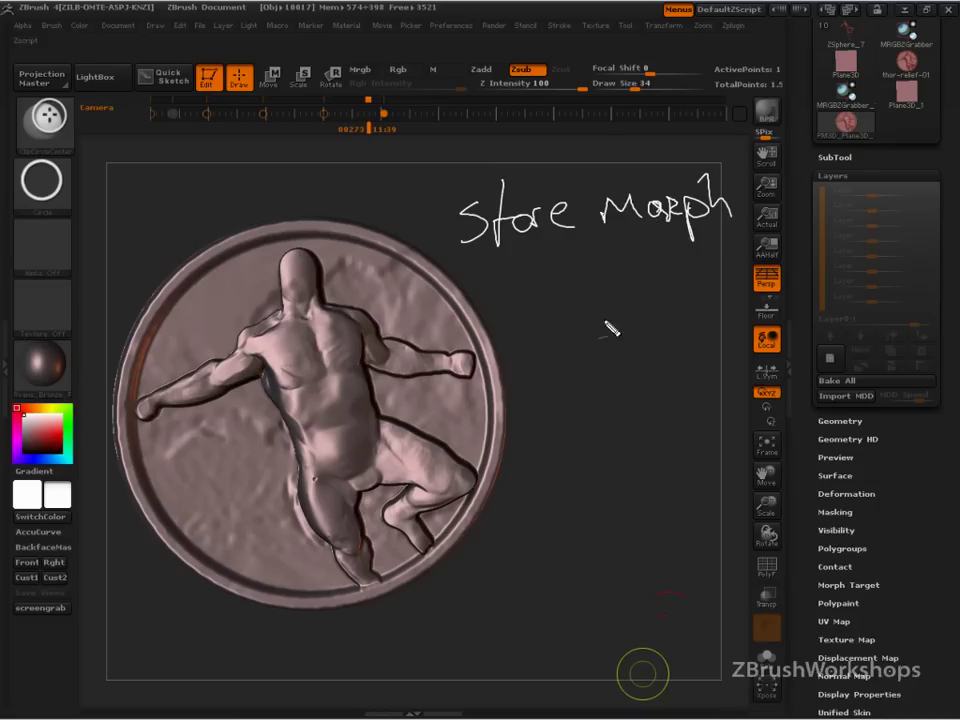
mouse_move(580, 240)
left_mouse_down()
mouse_move(580, 267)
mouse_move(612, 250)
left_mouse_up()
left_click_drag(535, 293, 530, 337)
mouse_move(550, 318)
left_mouse_down()
mouse_move(560, 326)
mouse_move(645, 303)
mouse_move(598, 364)
mouse_move(681, 420)
mouse_move(683, 393)
left_mouse_up()
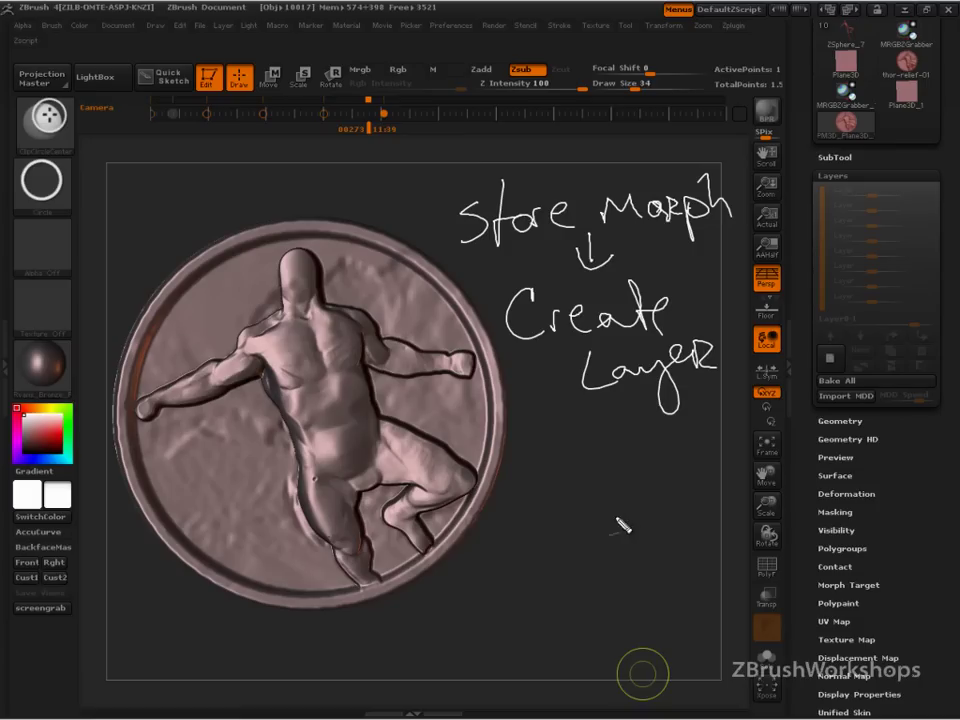
key("Escape")
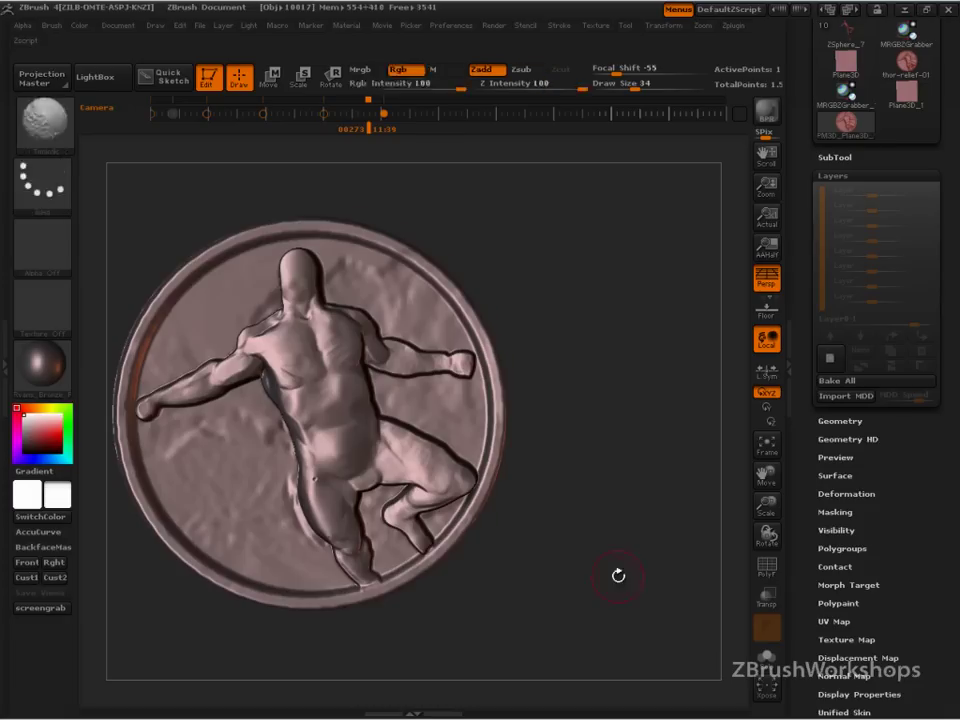